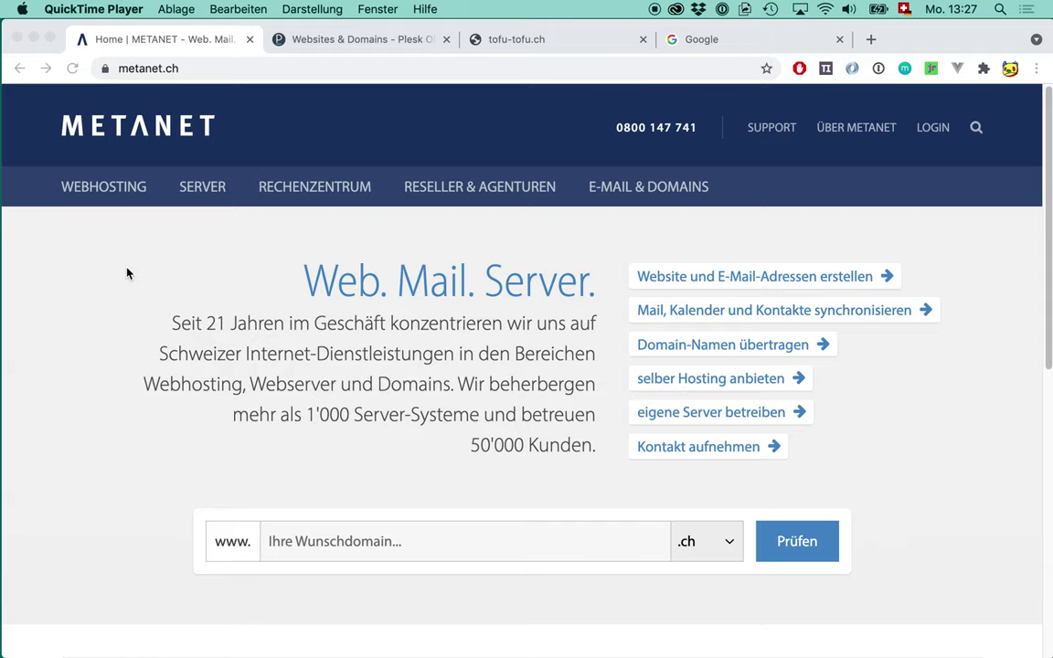
- Bring the browser forward and dismiss the METANET login window without signing in
left_click(910, 158)
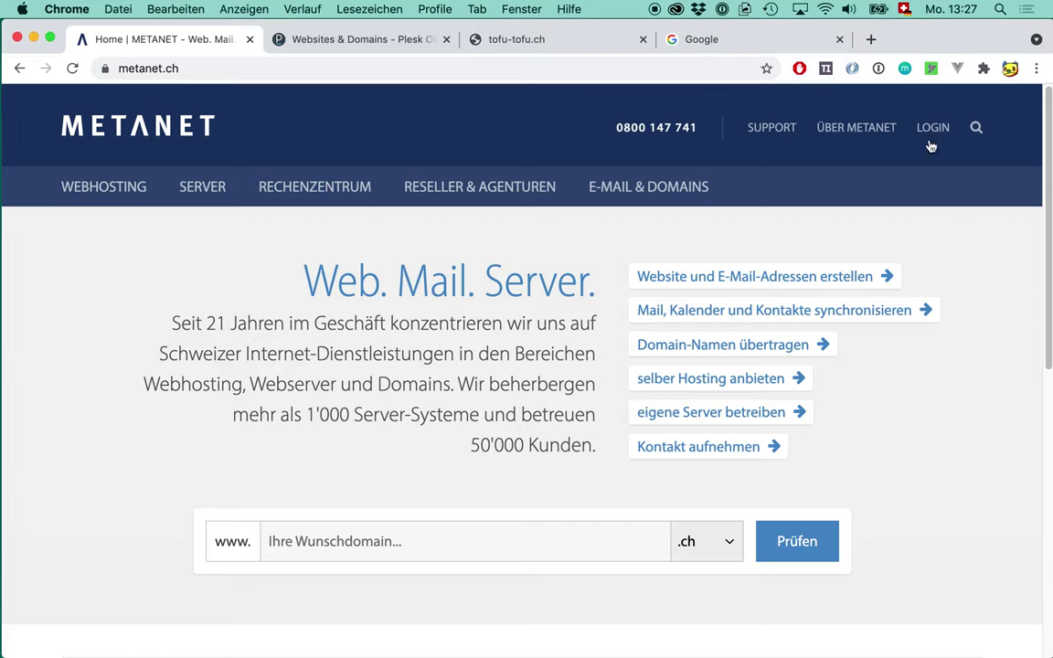
left_click(933, 129)
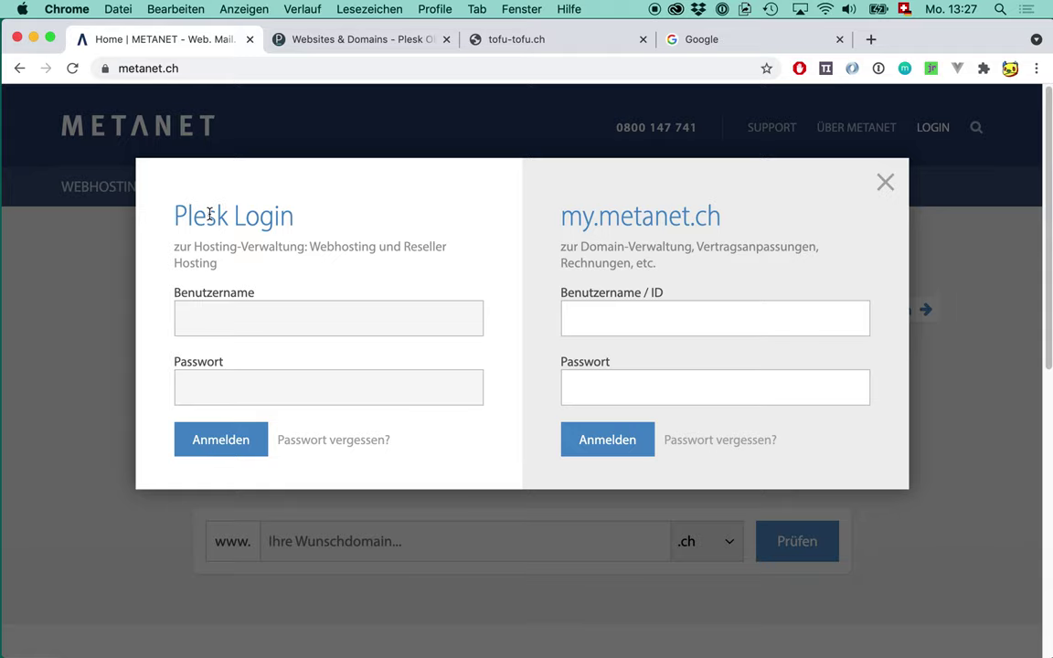
left_click(292, 133)
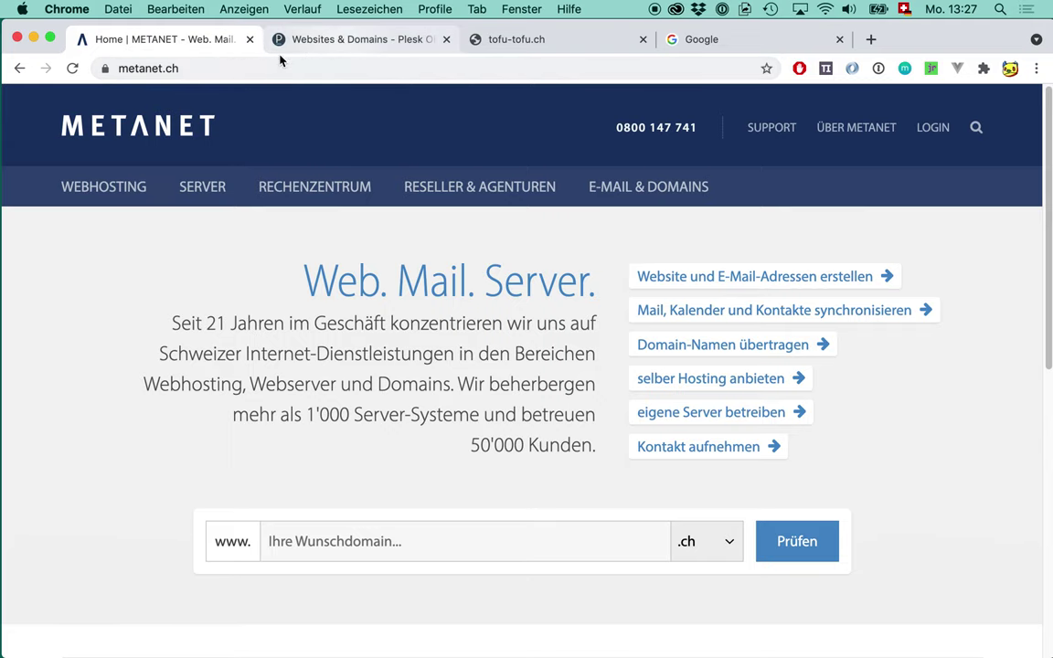
- Switch to the Plesk panel, glance at the live tofu-tofu.ch site, then return to Plesk
left_click(280, 46)
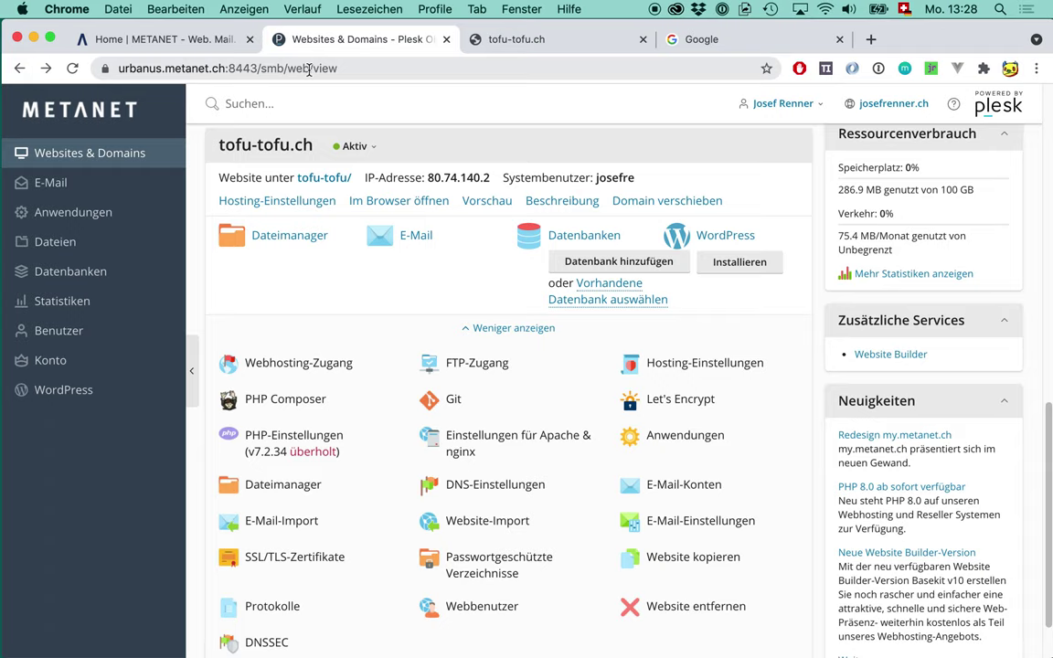
left_click(534, 43)
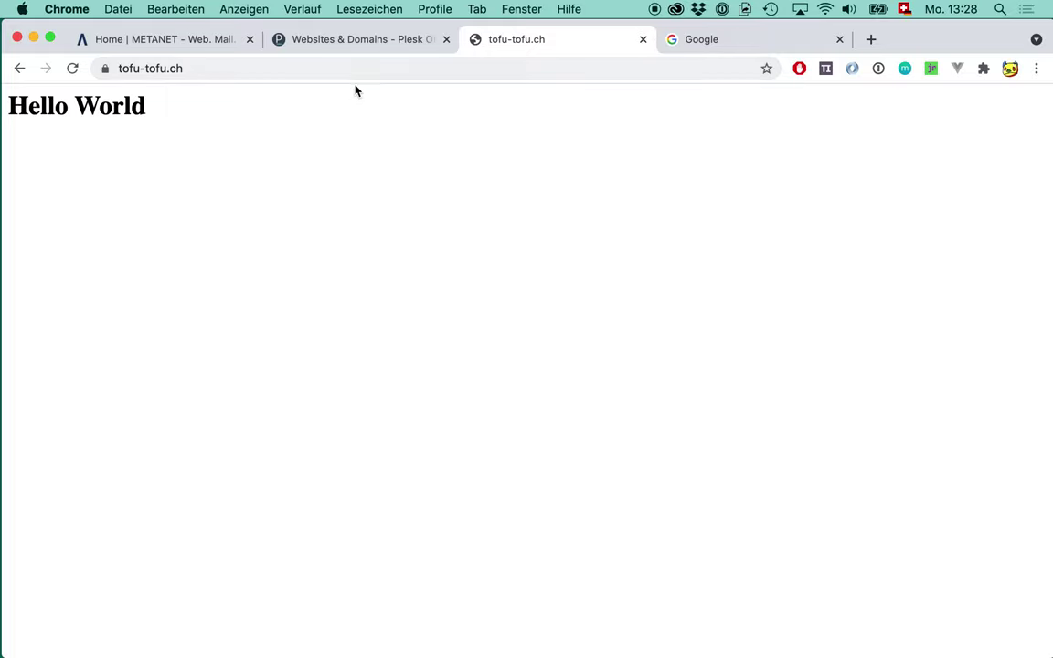
left_click(351, 41)
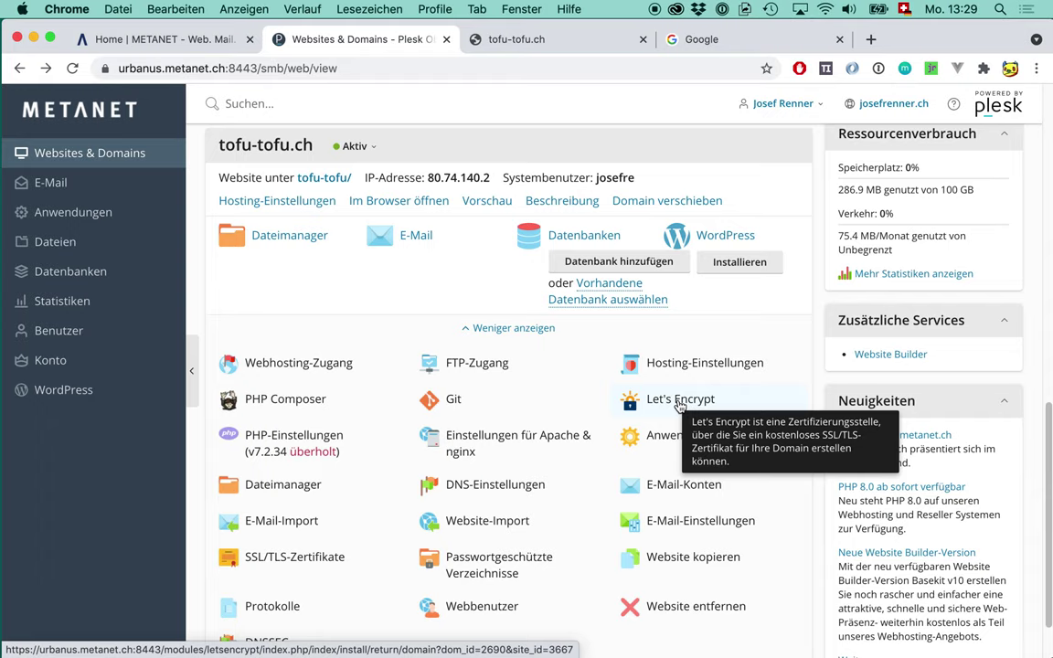
left_click(670, 406)
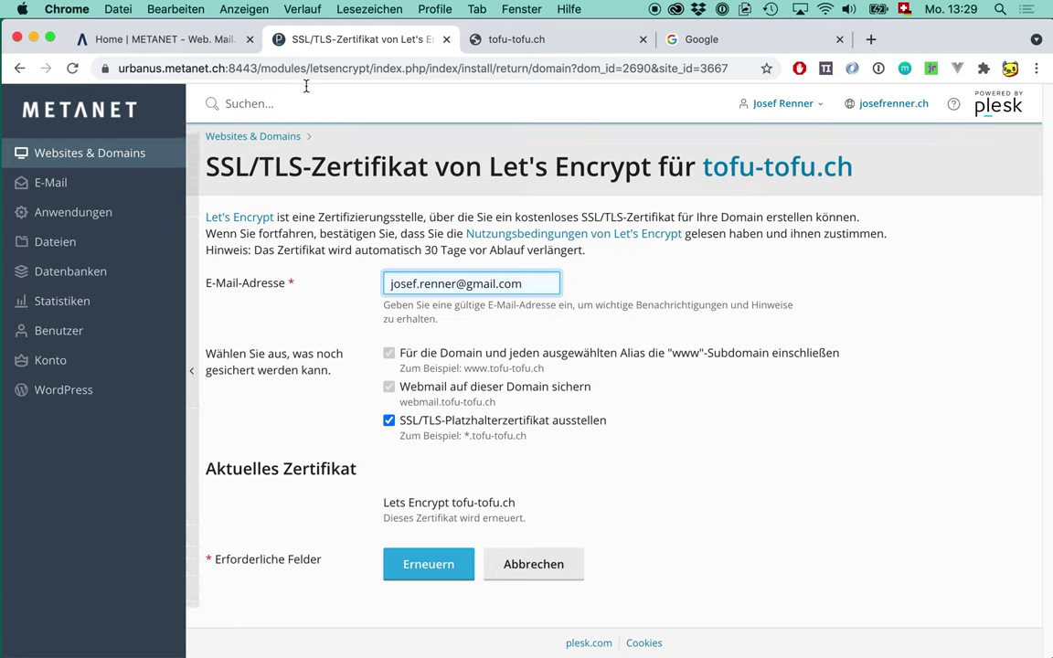
left_click(21, 70)
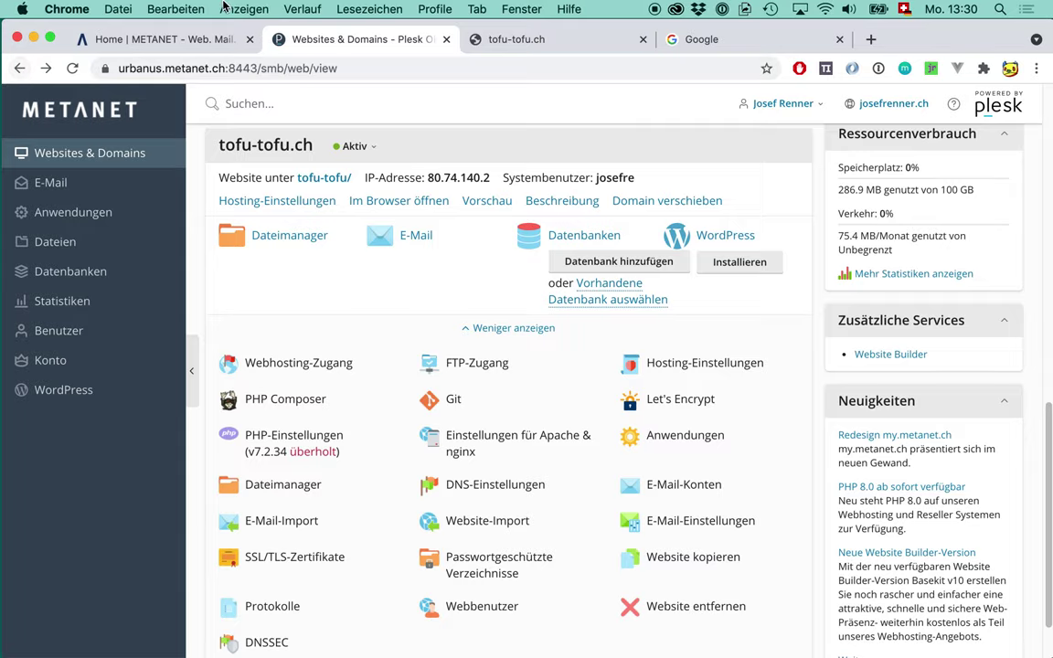
left_click(517, 41)
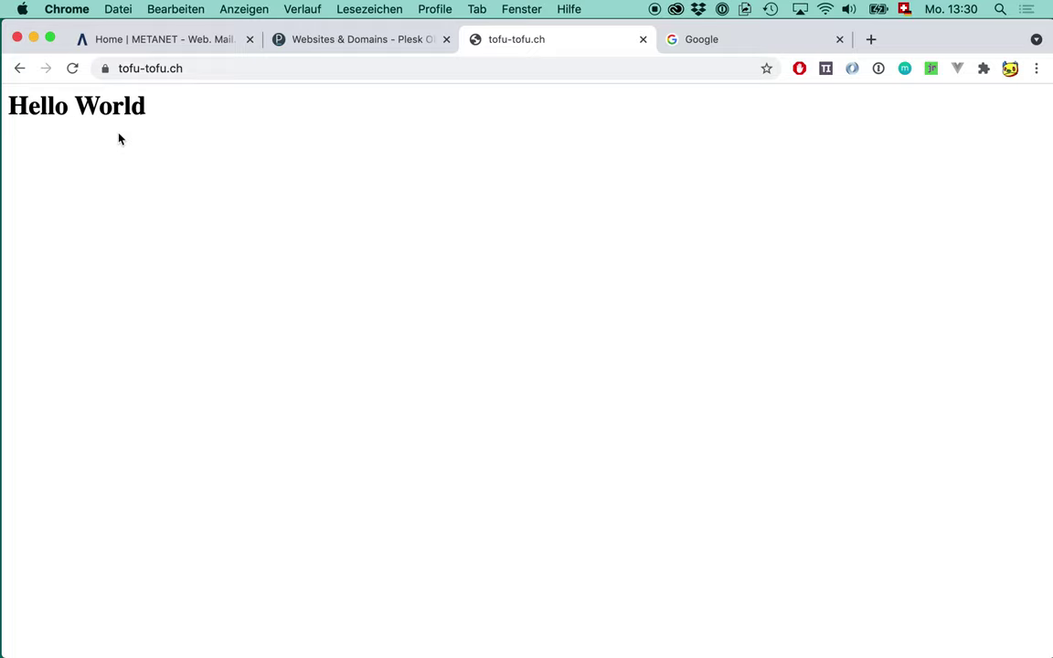
left_click(356, 42)
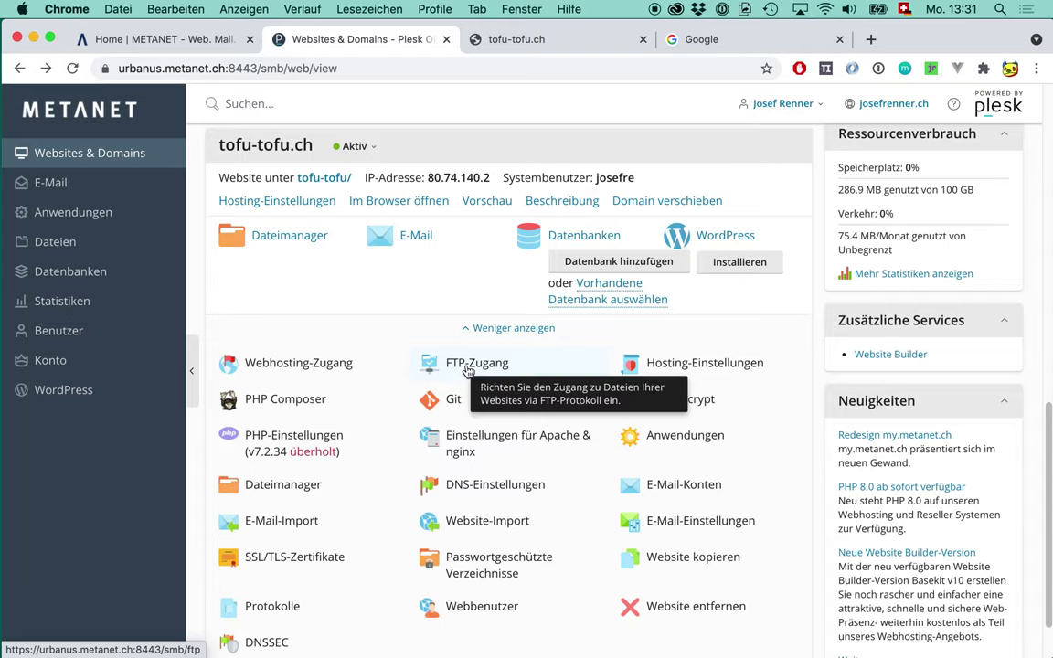
- Open the FTP-Zugang settings under tofu-tofu.ch
left_click(466, 368)
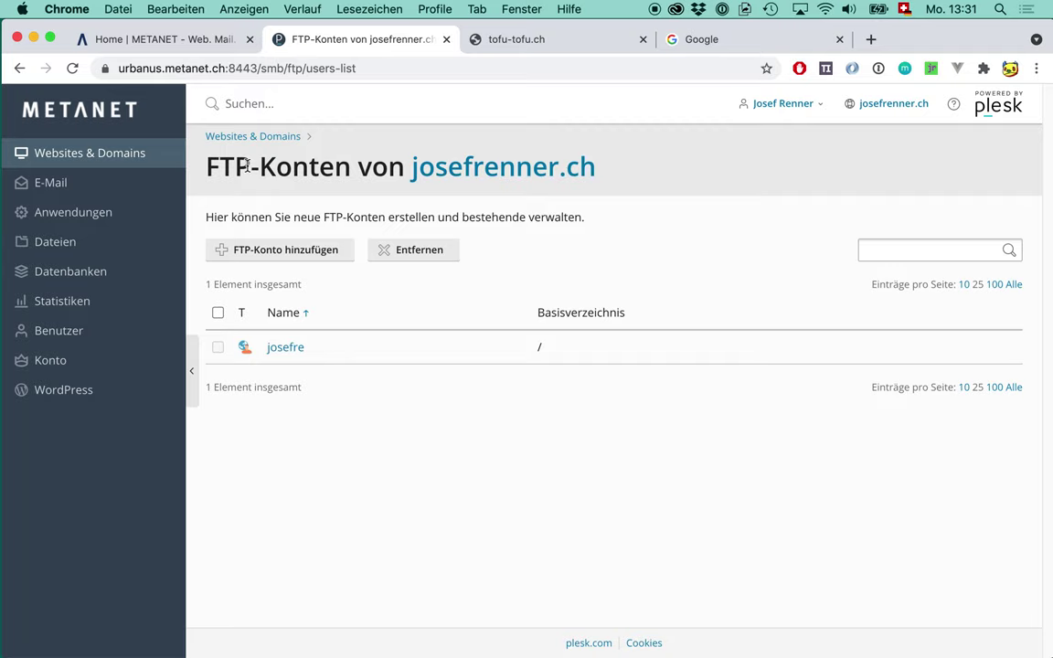
- Generate, reveal and copy a new strong password for the existing FTP account, then save with OK
left_click(287, 350)
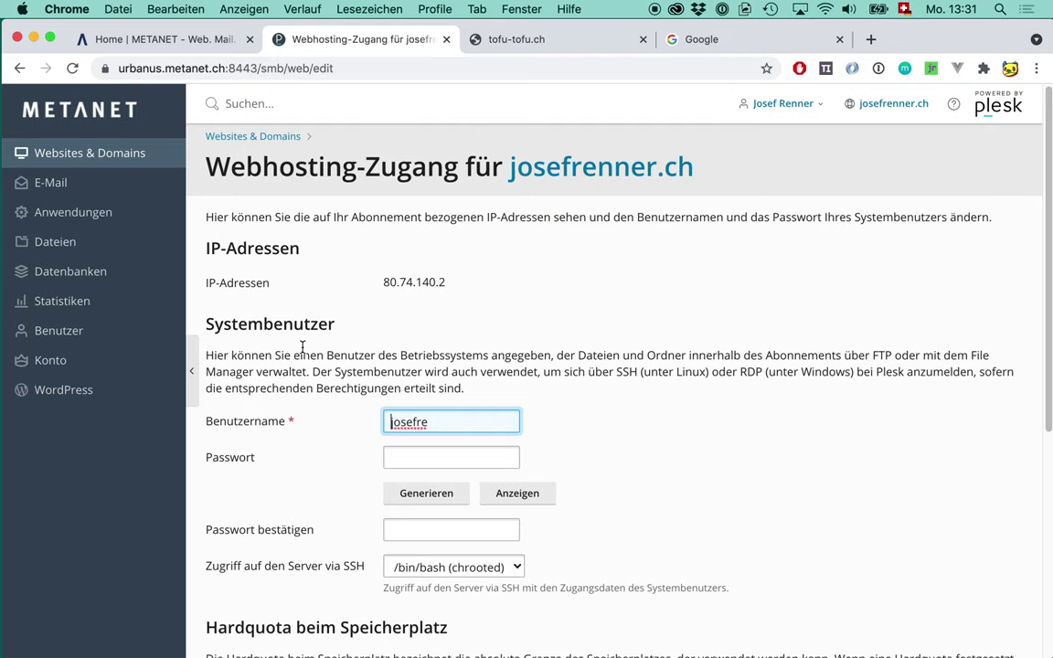
scroll(640, 407, "down", 1)
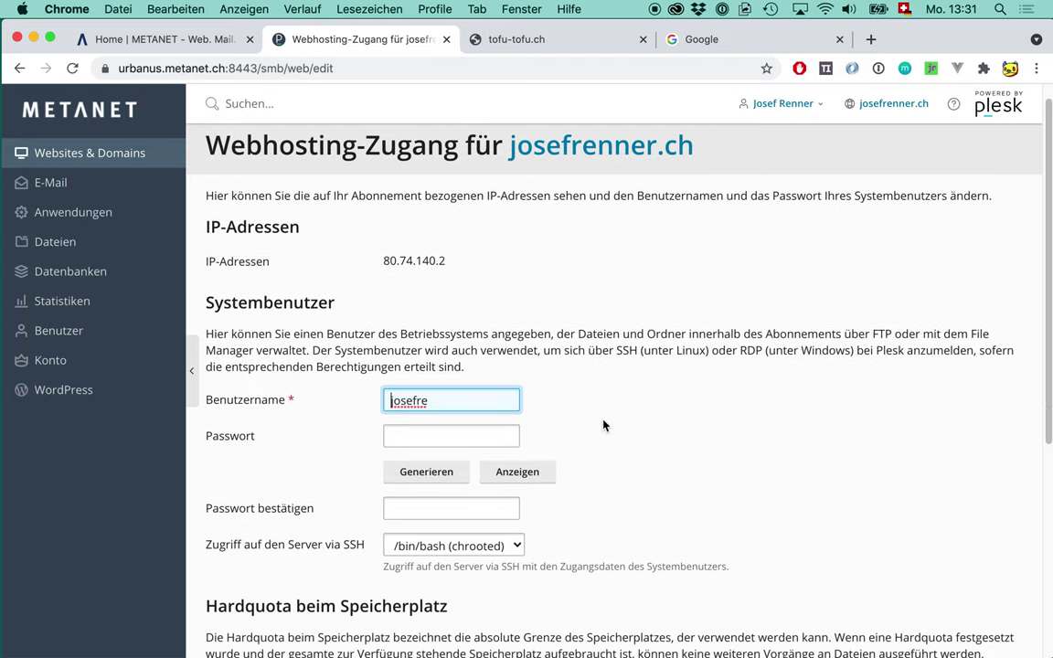
left_click(395, 472)
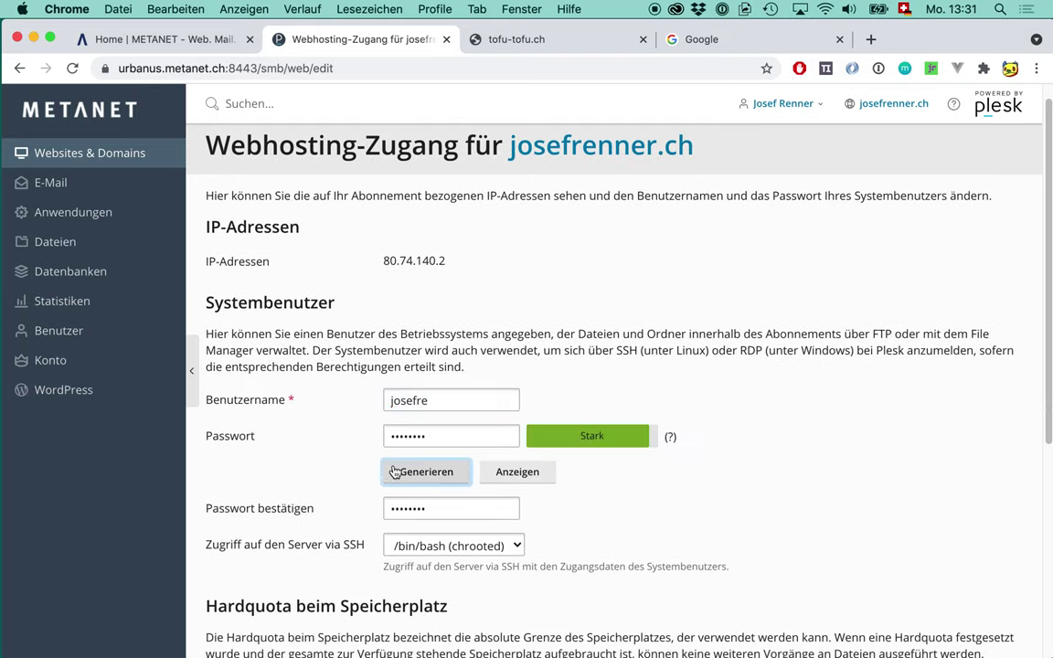
left_click(518, 472)
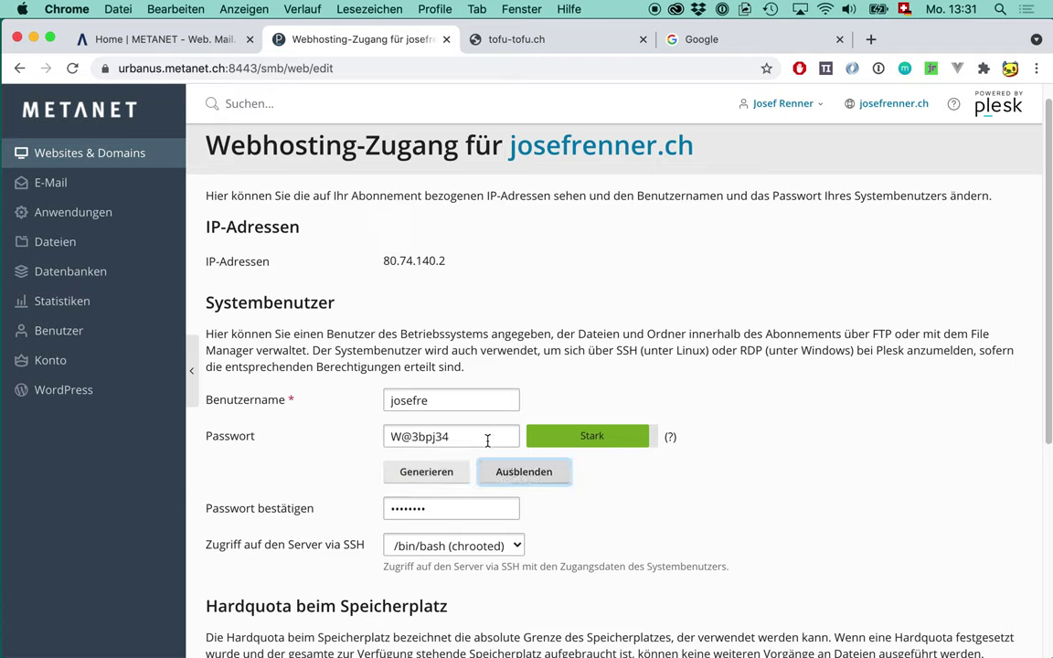
left_click_drag(487, 441, 366, 439)
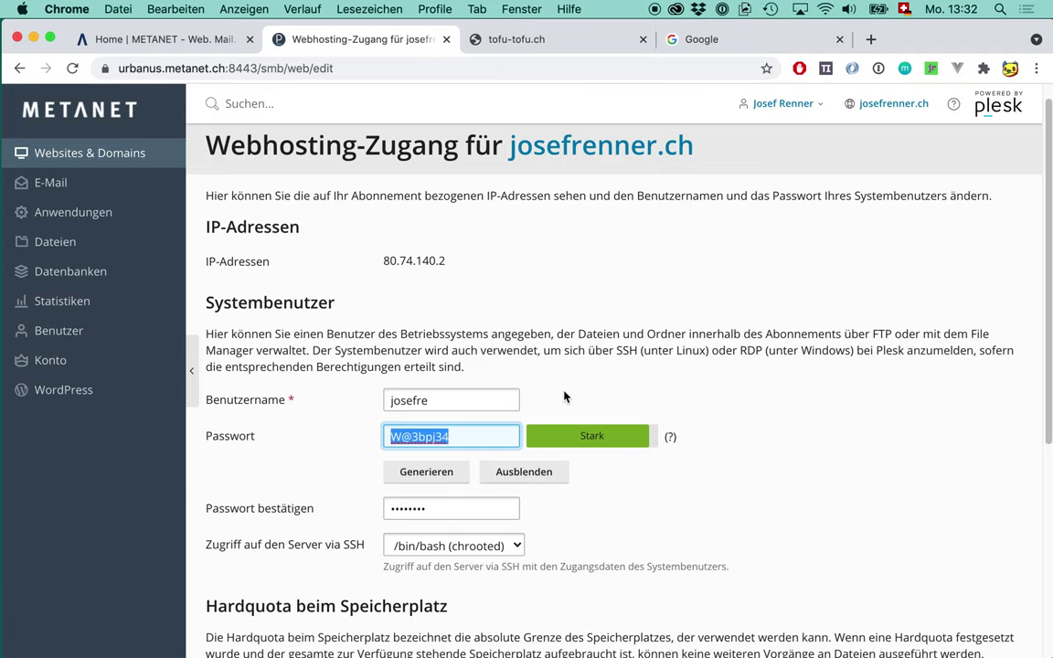
scroll(564, 396, "down", 1)
scroll(564, 396, "down", 5)
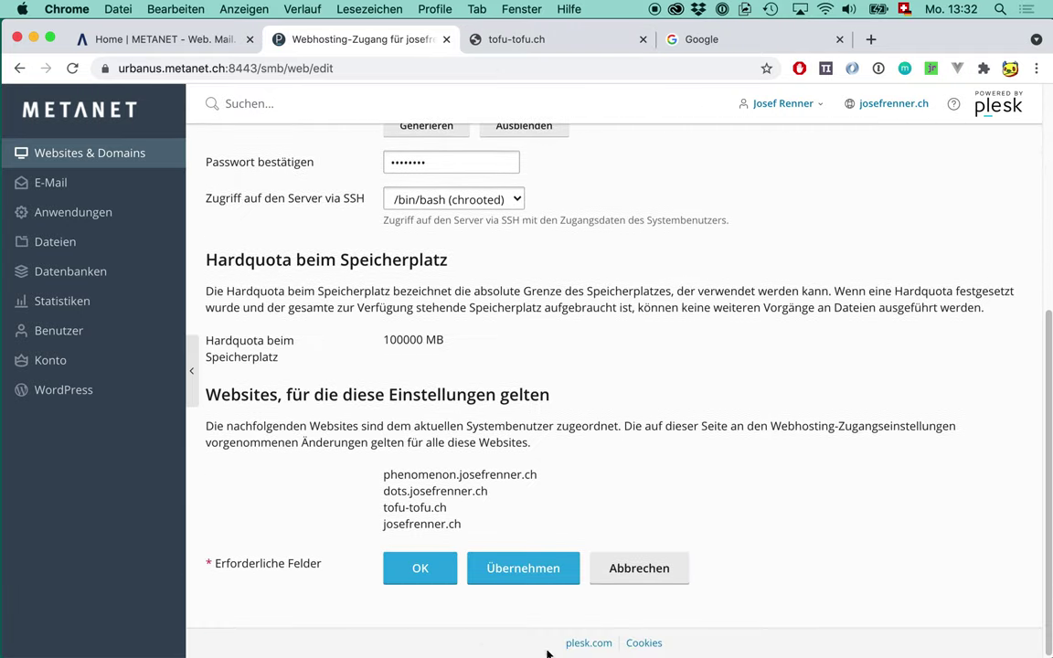
left_click(422, 574)
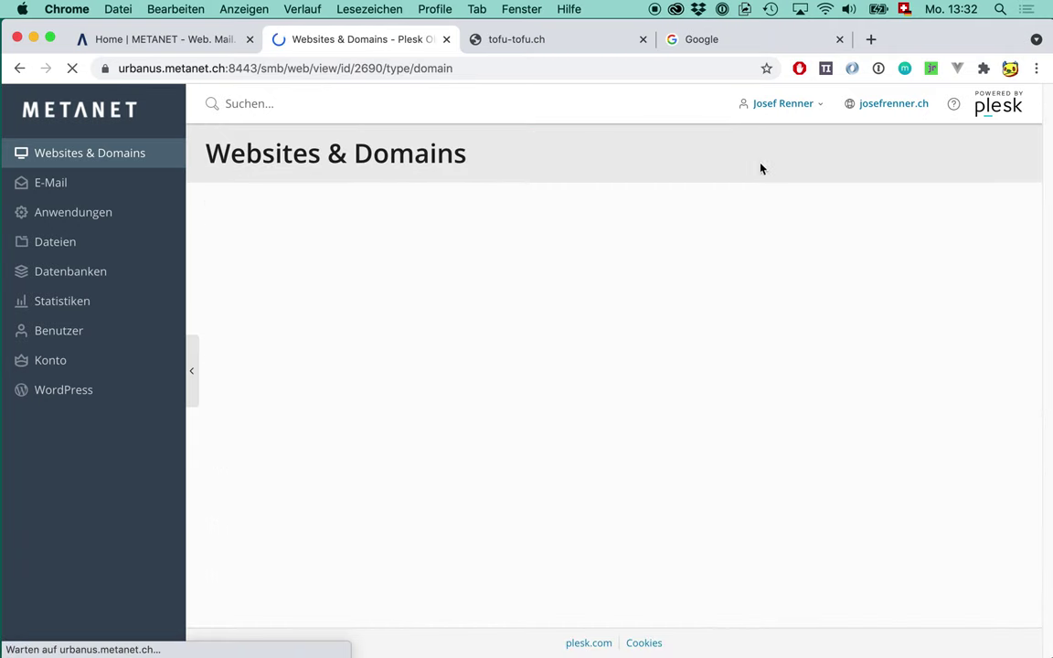
- Paste the new password into the Plesk search field to verify it, then clear it
left_click(299, 105)
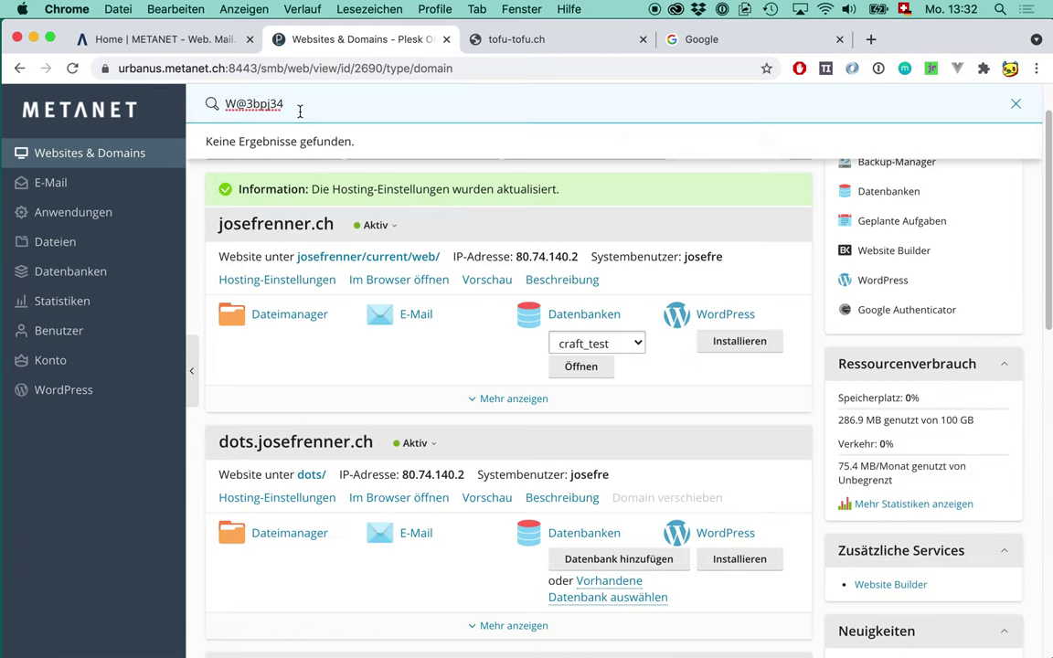
left_click_drag(300, 108, 212, 105)
key("BackSpace")
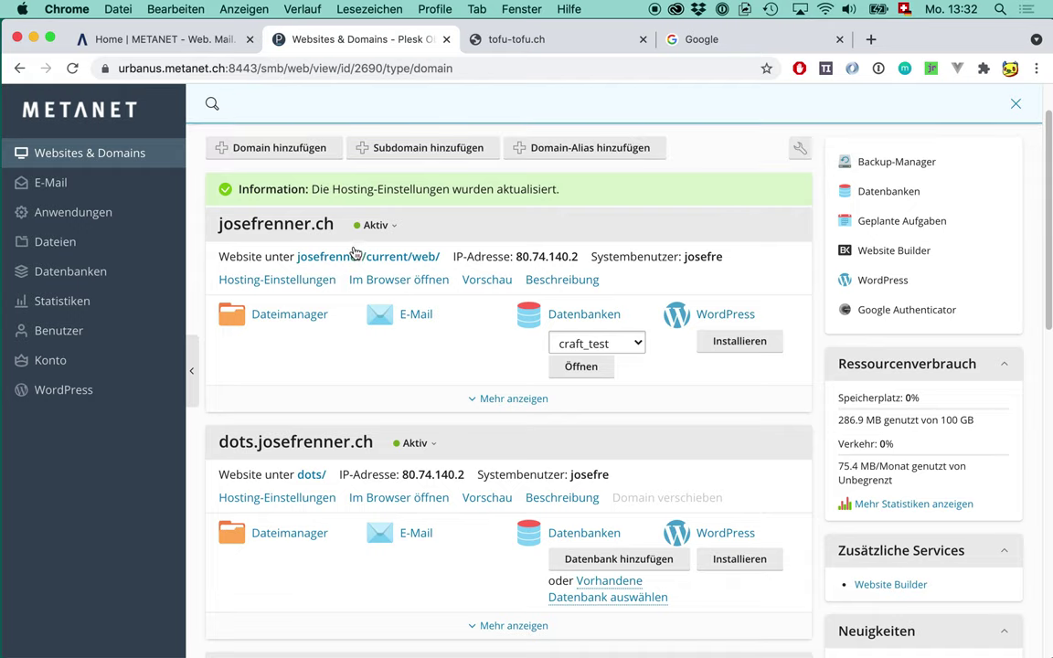
- Scroll back to tofu-tofu.ch in Plesk and switch to the Google tab
scroll(453, 346, "up", 2)
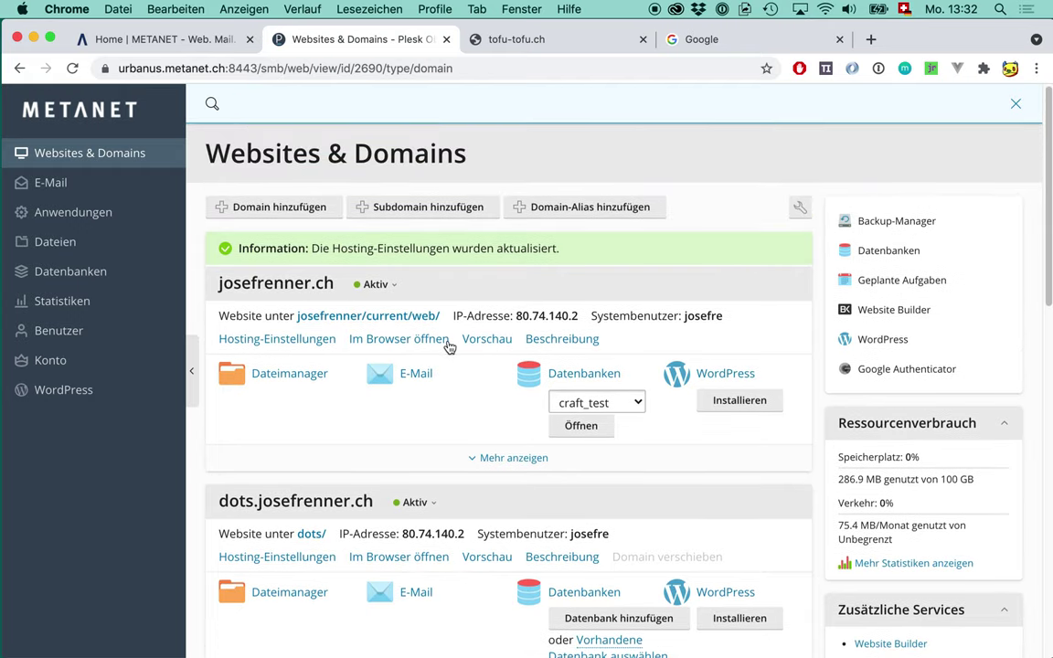
scroll(405, 367, "down", 15)
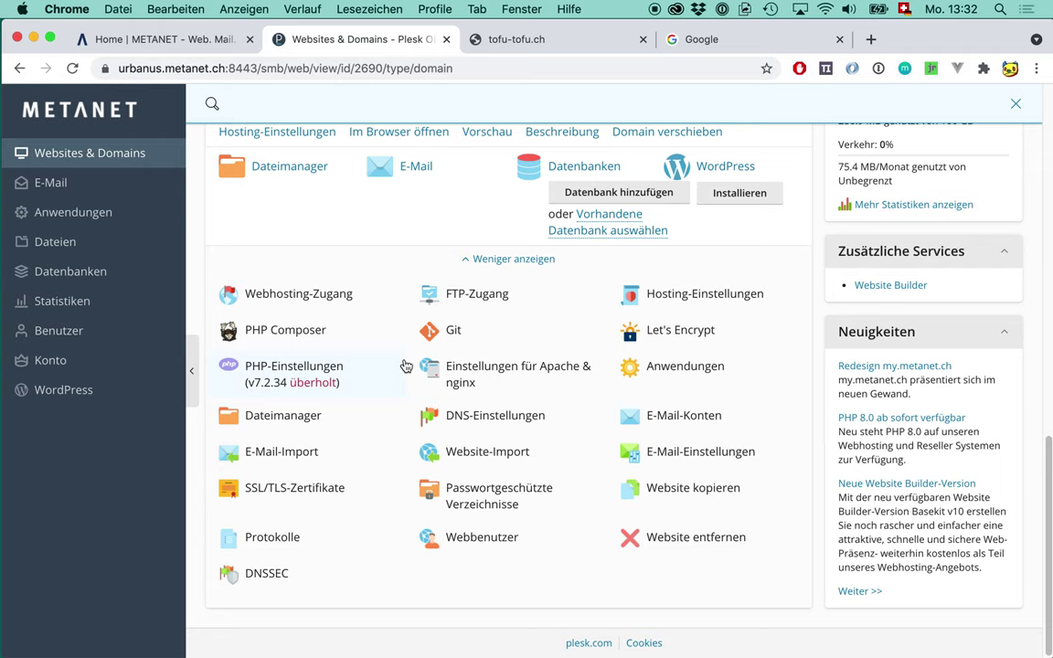
scroll(405, 366, "up", 2)
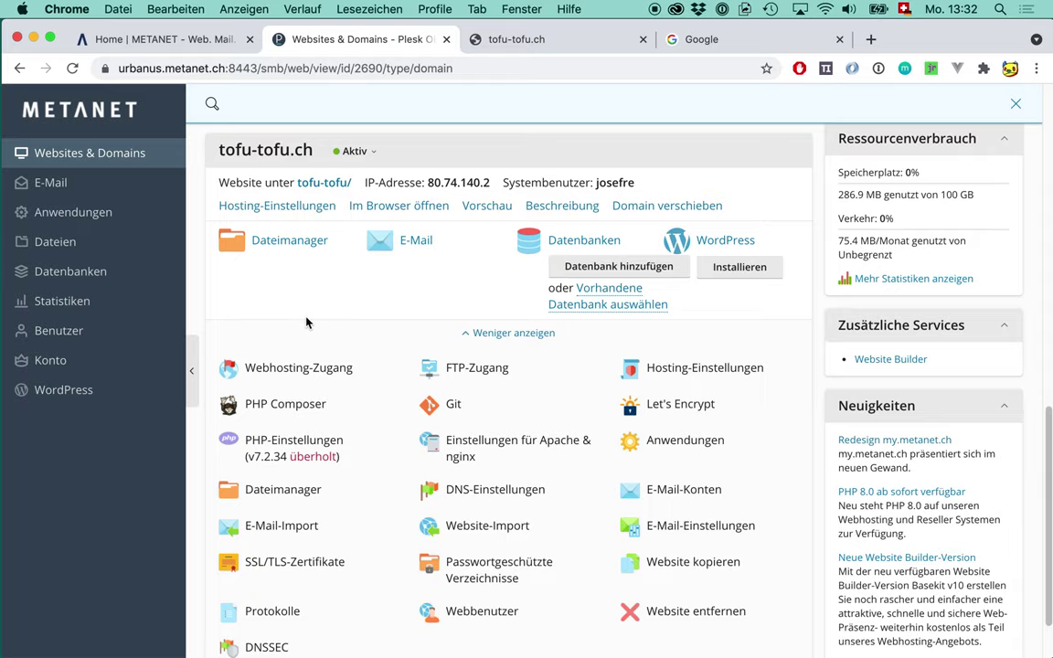
left_click(675, 41)
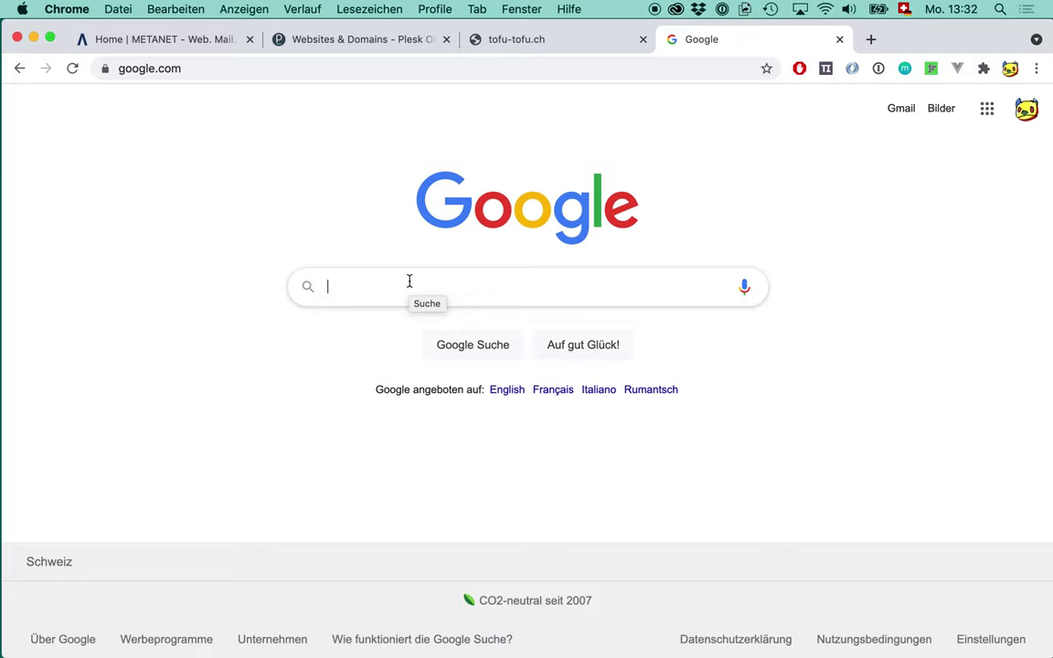
- Search Google for 'site:metanet.ch ftp verbinden'
type("site:")
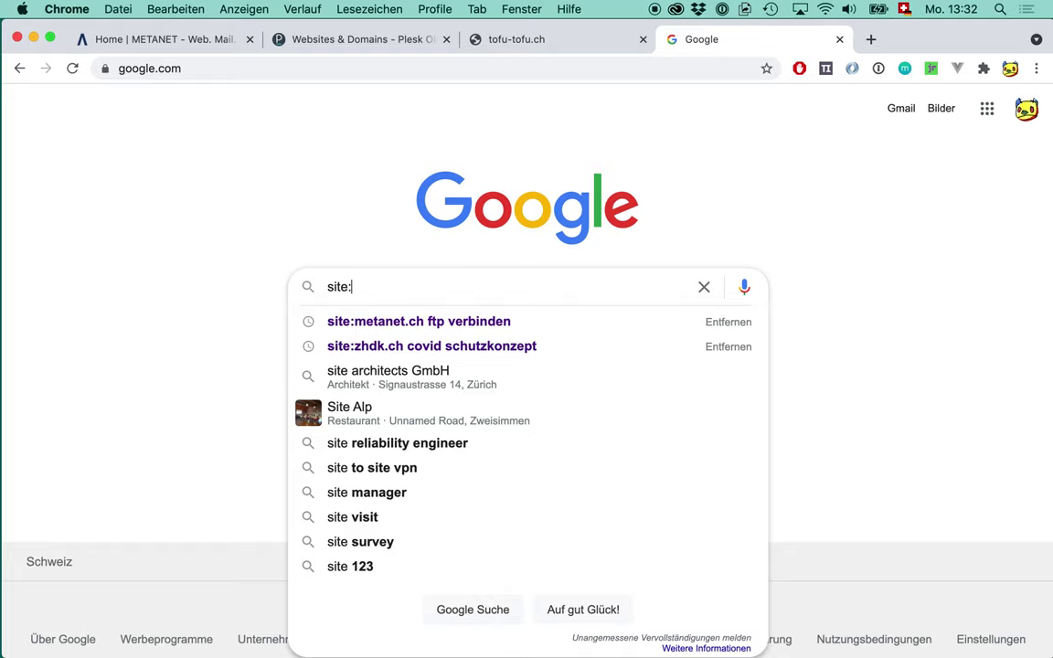
type("metanet.ch")
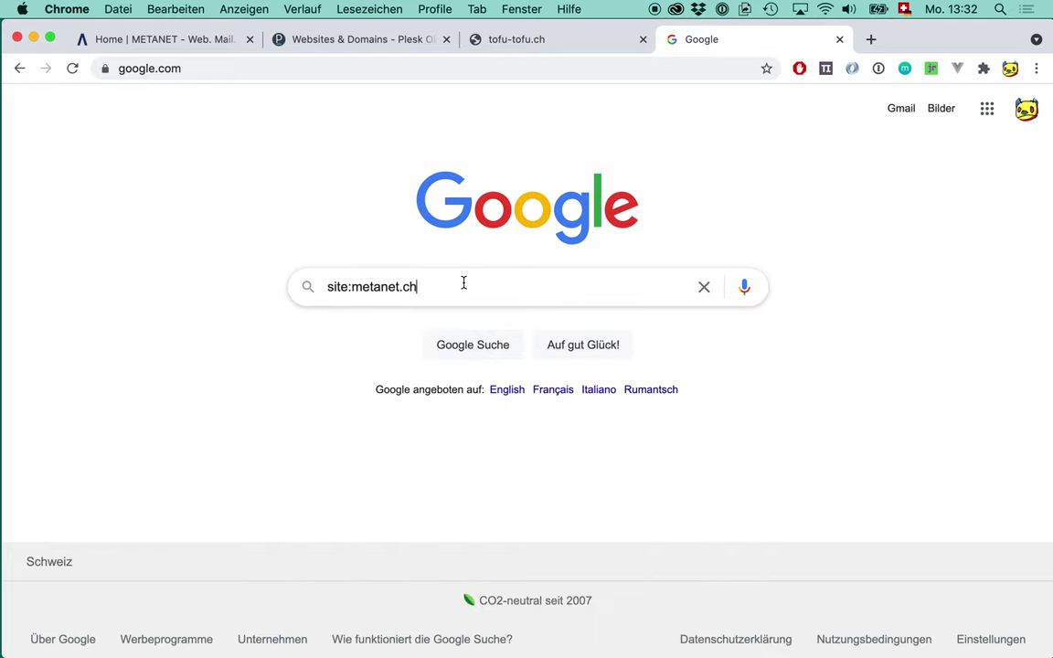
type(" ftp verbinden")
key("Return")
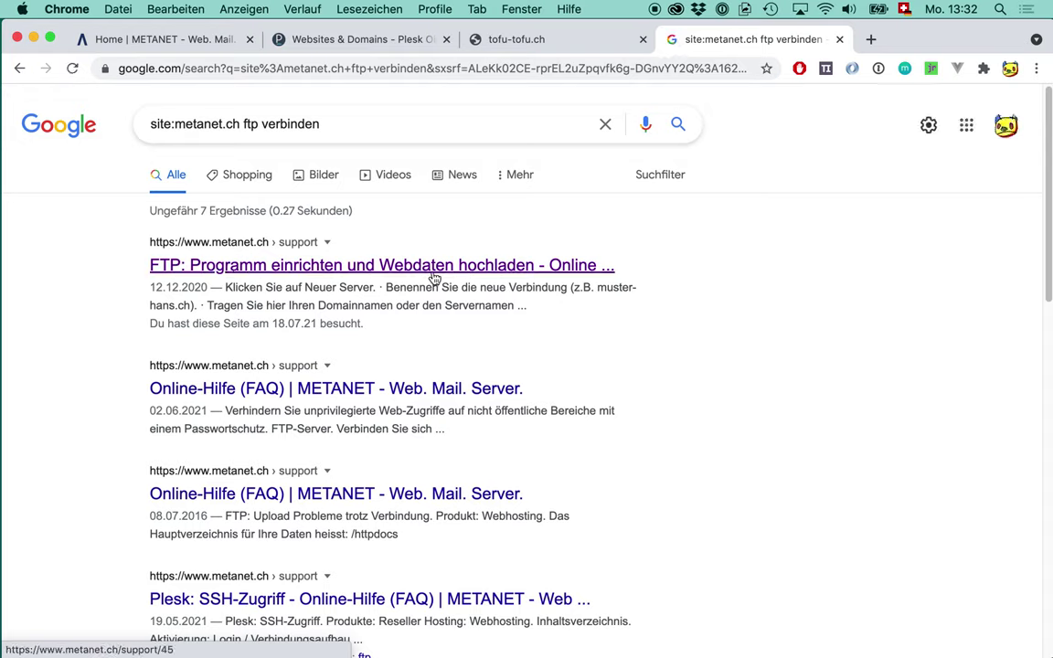
left_click_drag(166, 121, 137, 120)
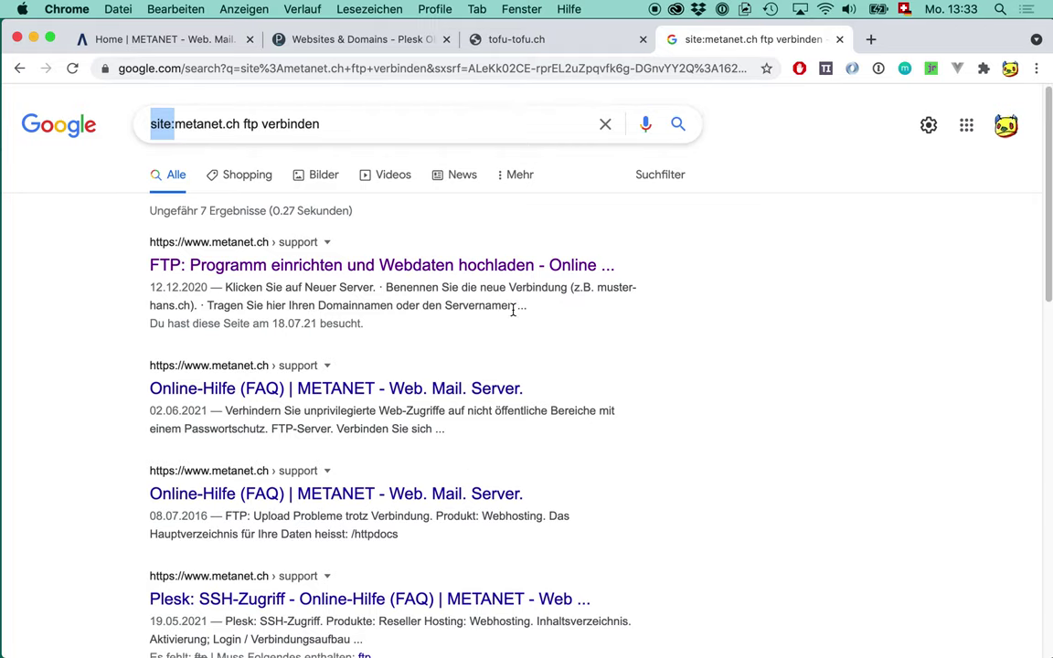
- Read the METANET FAQ 'FTP: Programm einrichten und Webdaten hochladen' alongside Cyberduck's bookmark list
left_click(200, 263)
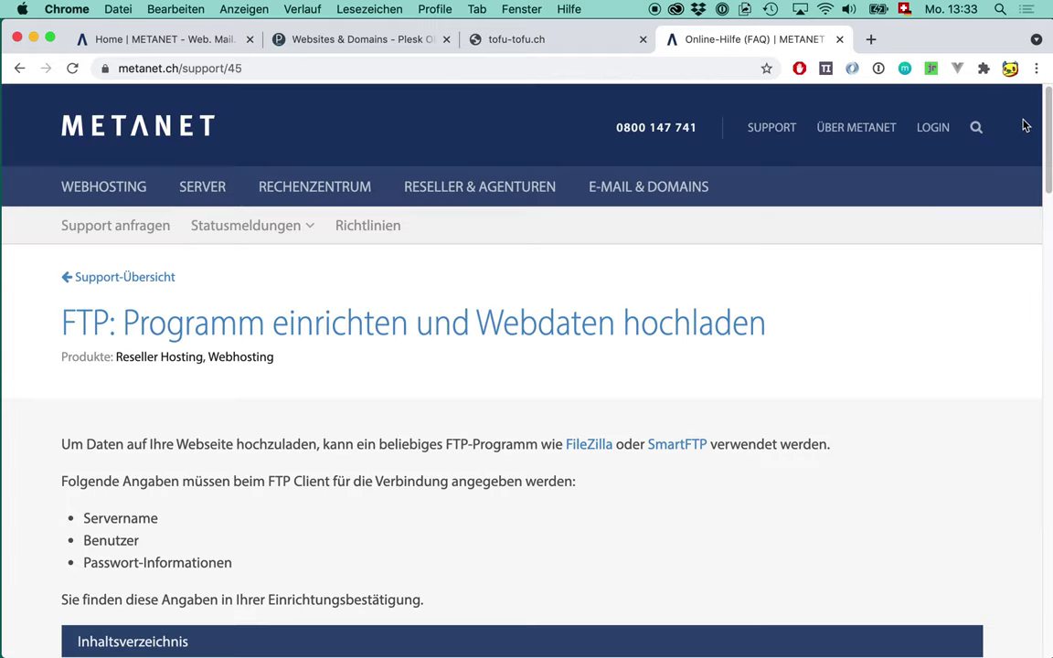
scroll(1049, 124, "down", 3)
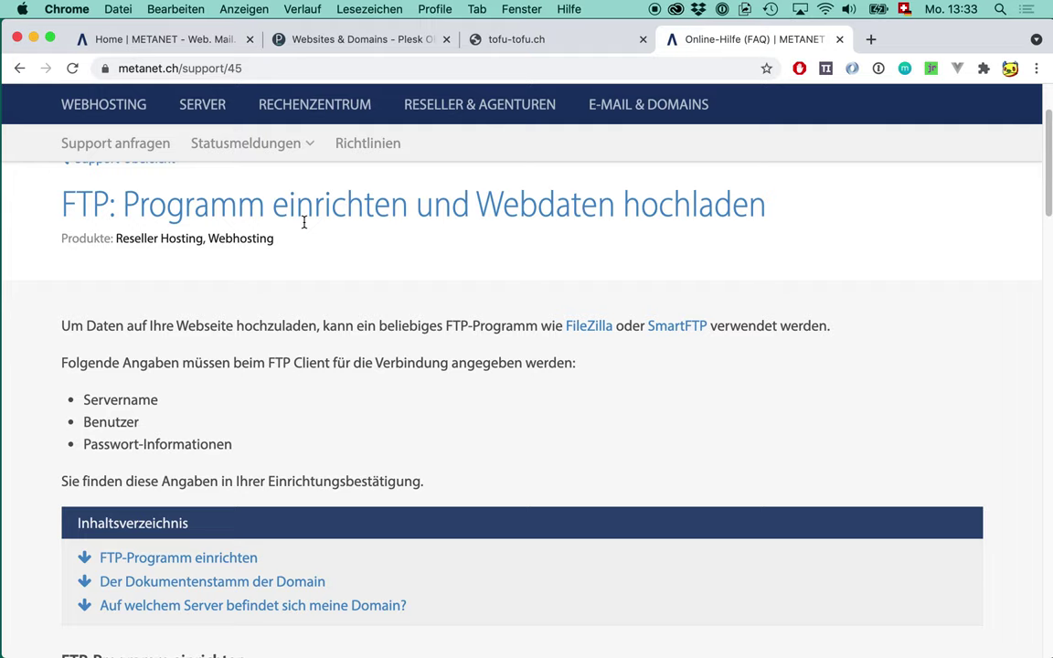
key("super+Tab")
key("super+Tab")
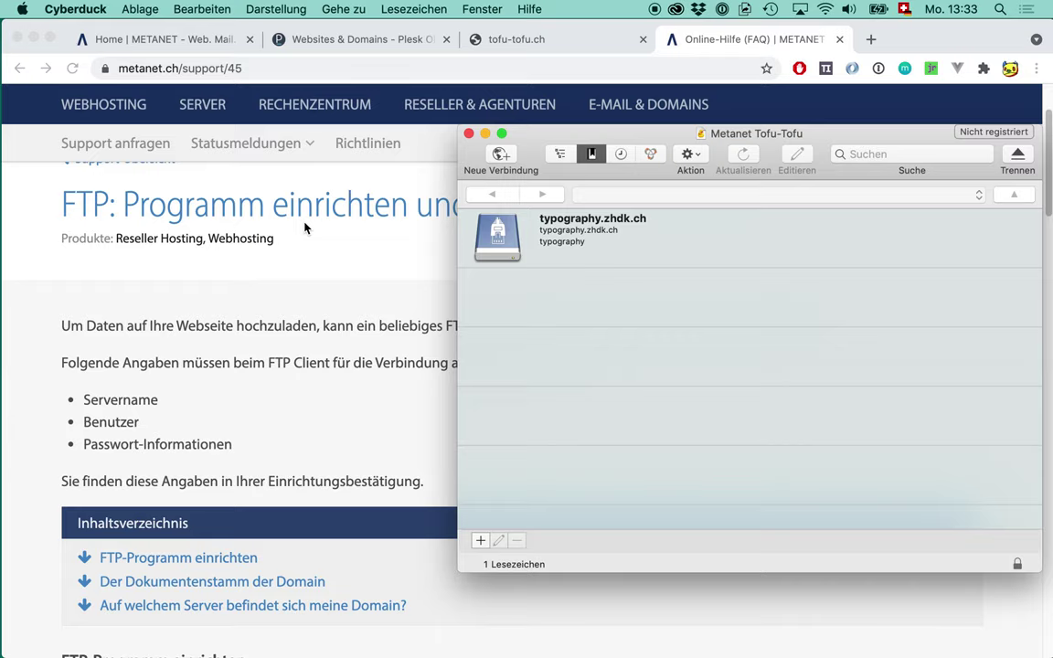
left_click(322, 242)
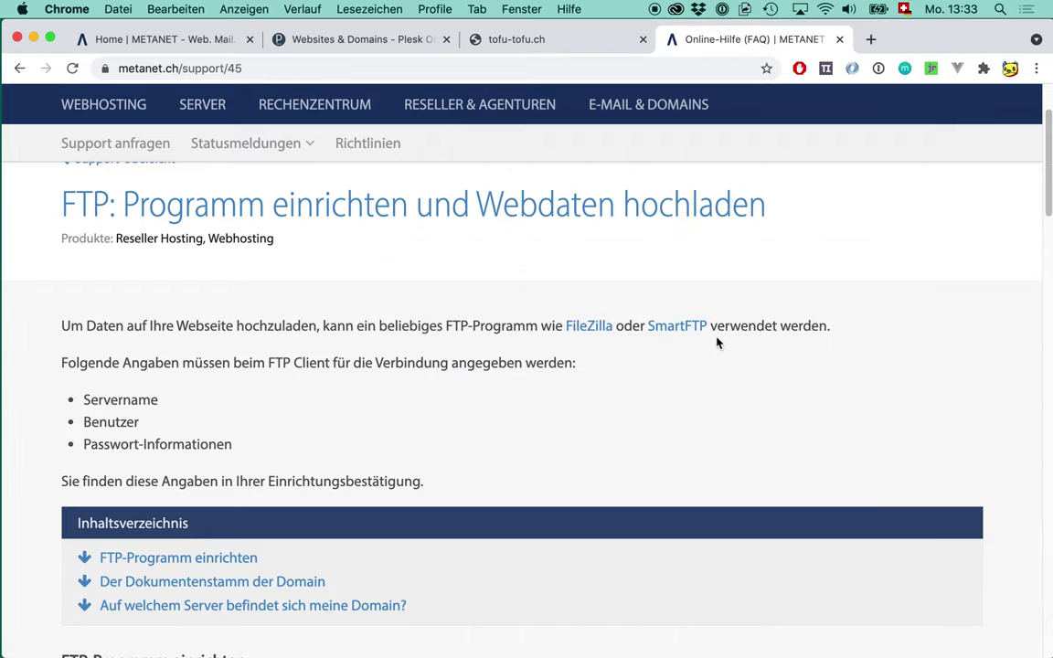
scroll(618, 384, "down", 2)
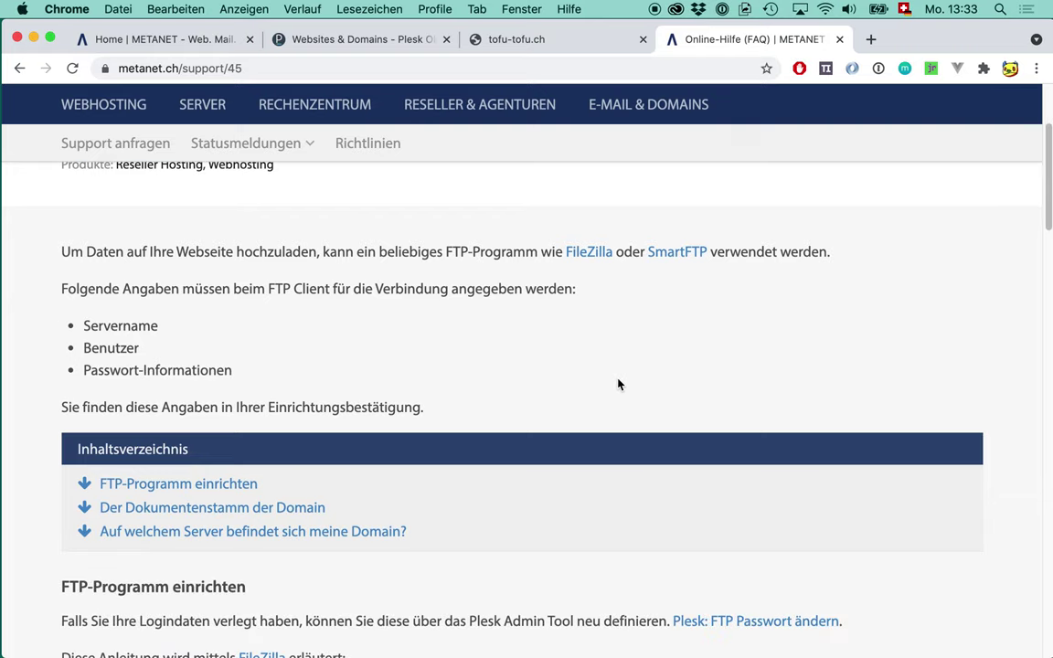
key("super+Tab")
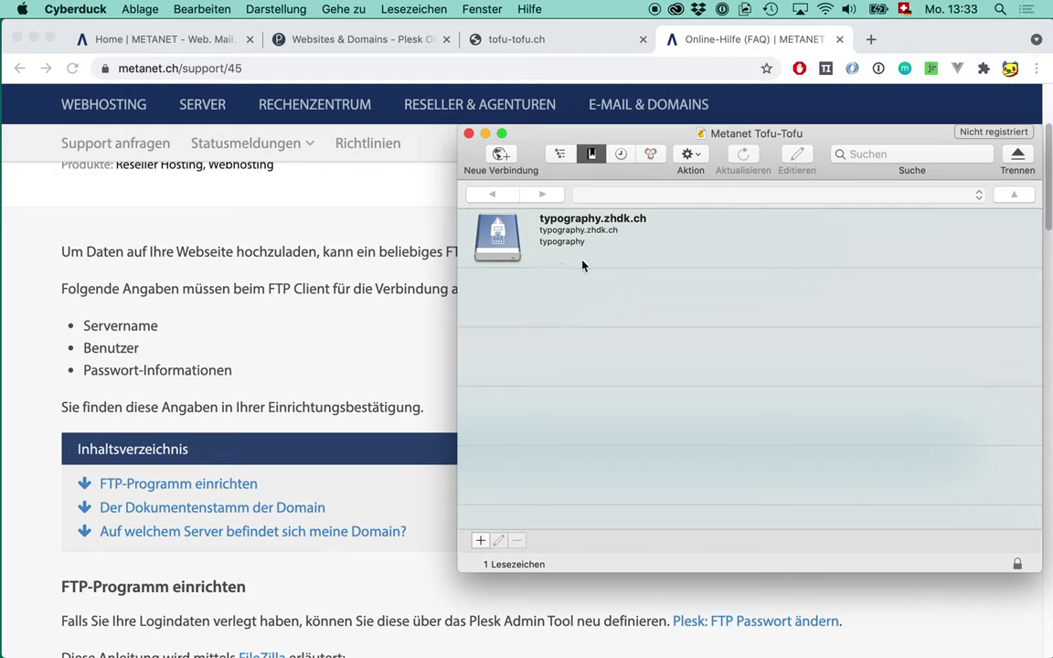
- Create the FTP-SSL bookmark 'Metanet Tofu-Tofu' for urbanus.metanet.ch, then return to the help article
left_click(481, 542)
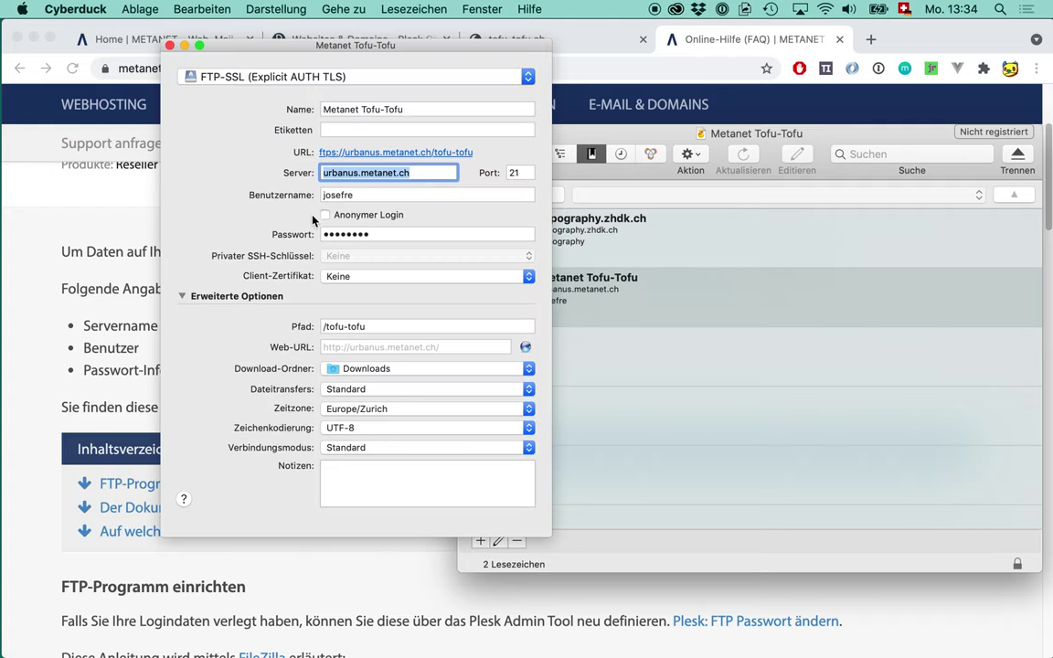
left_click(111, 225)
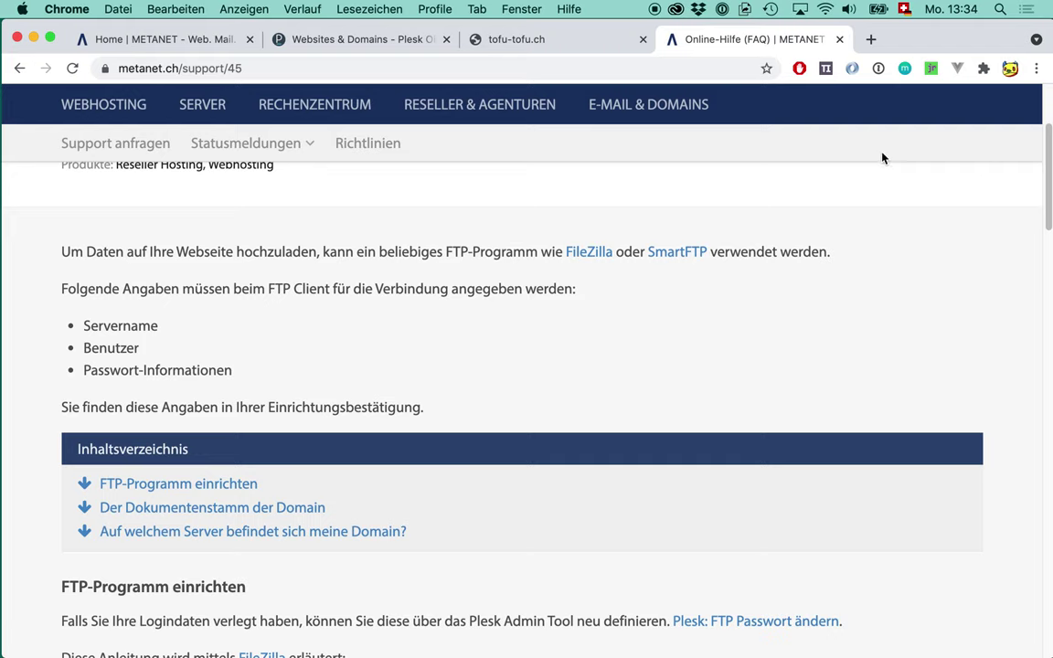
- Scroll the FAQ to the FileZilla Servermanager screenshot, then return to the Cyberduck bookmark editor
left_click_drag(1050, 170, 1050, 179)
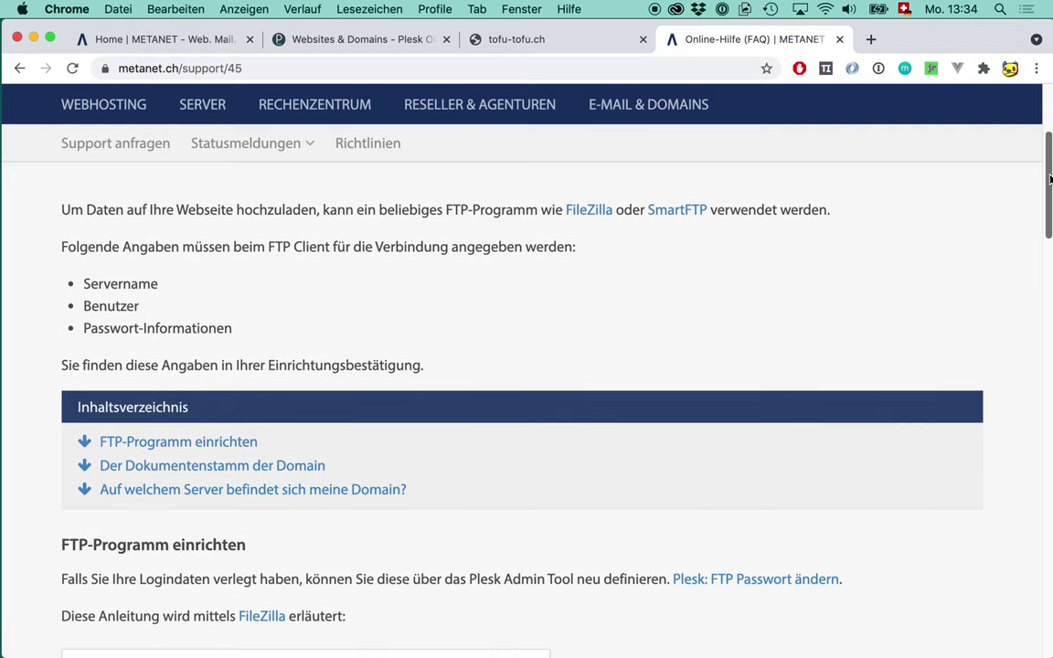
left_click_drag(1049, 179, 1049, 161)
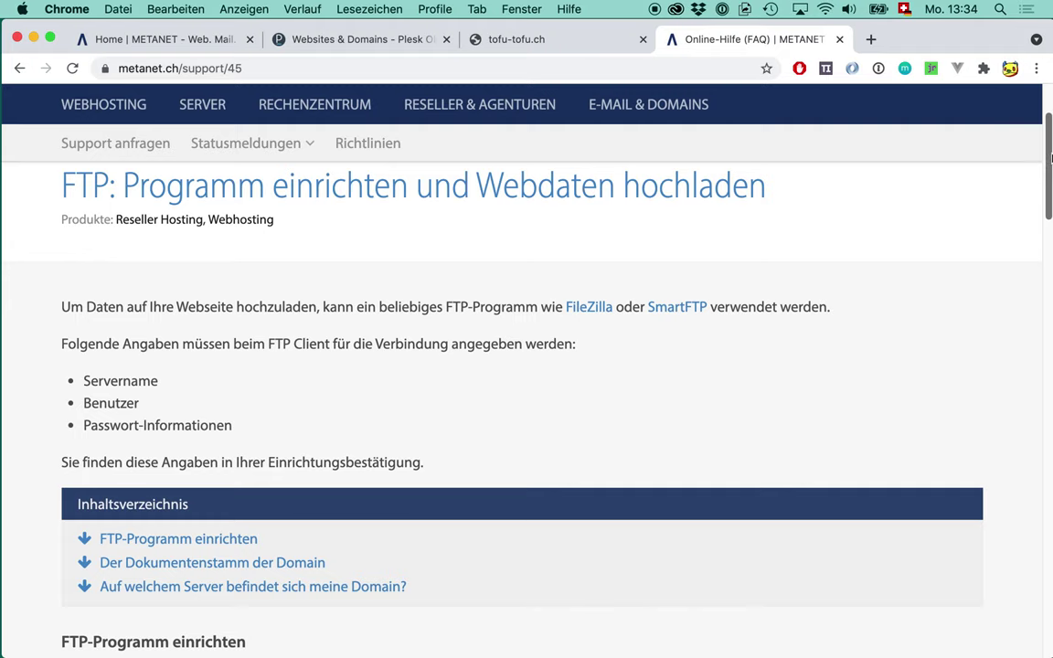
scroll(375, 209, "down", 4)
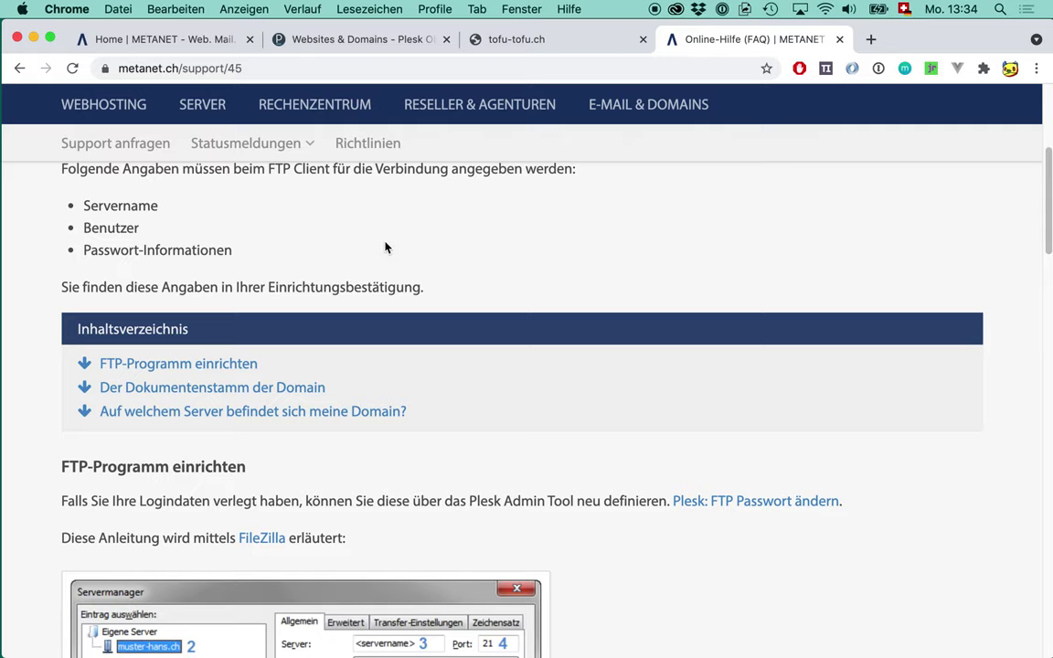
left_click_drag(1050, 201, 1037, 288)
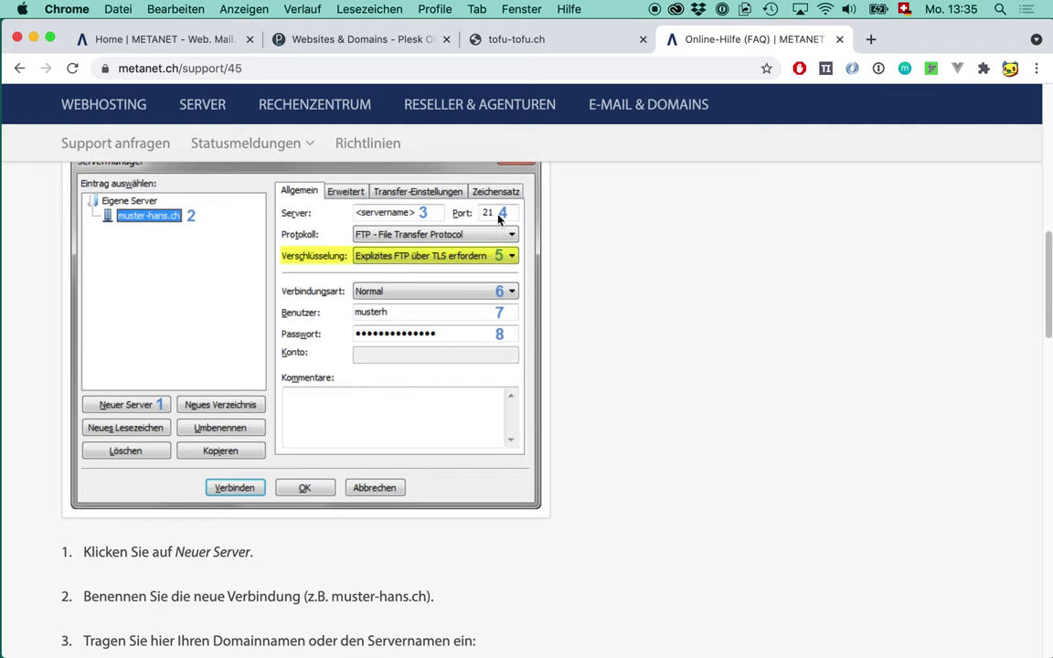
key("super+Tab")
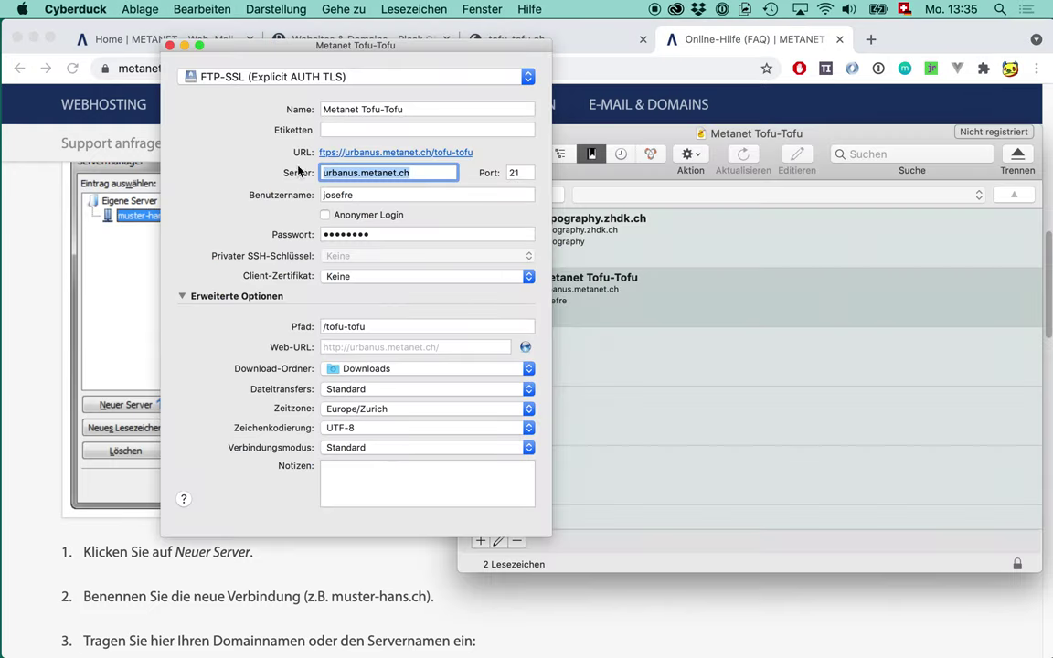
- Move the bookmark editor aside and compare the host name urbanus.metanet.ch in the Plesk page address
left_click_drag(312, 52, 227, 107)
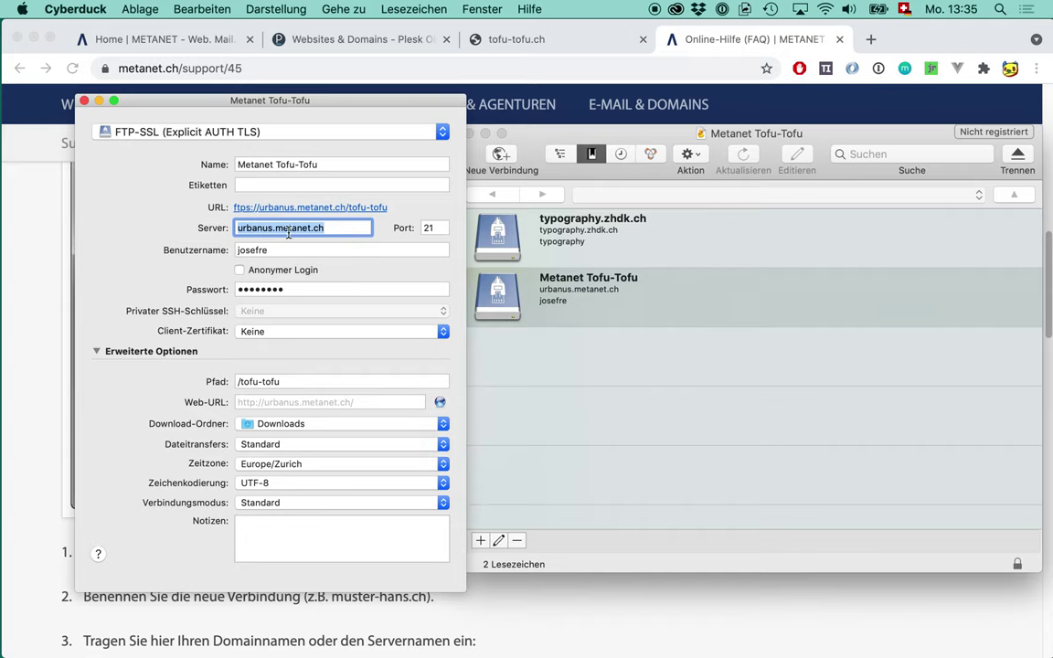
left_click(310, 36)
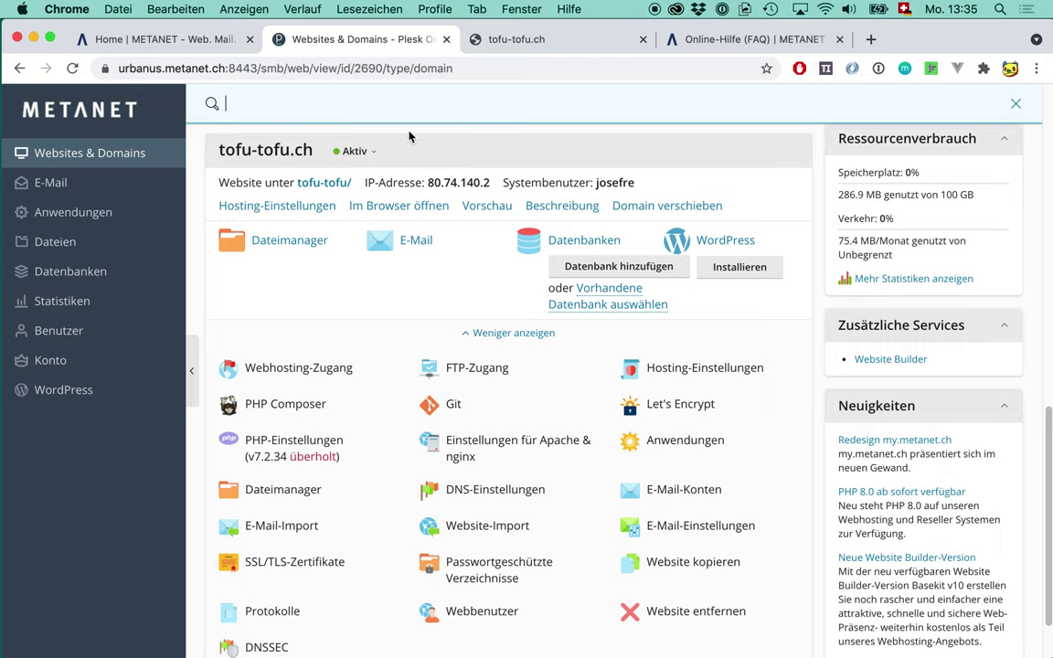
left_click_drag(110, 69, 226, 69)
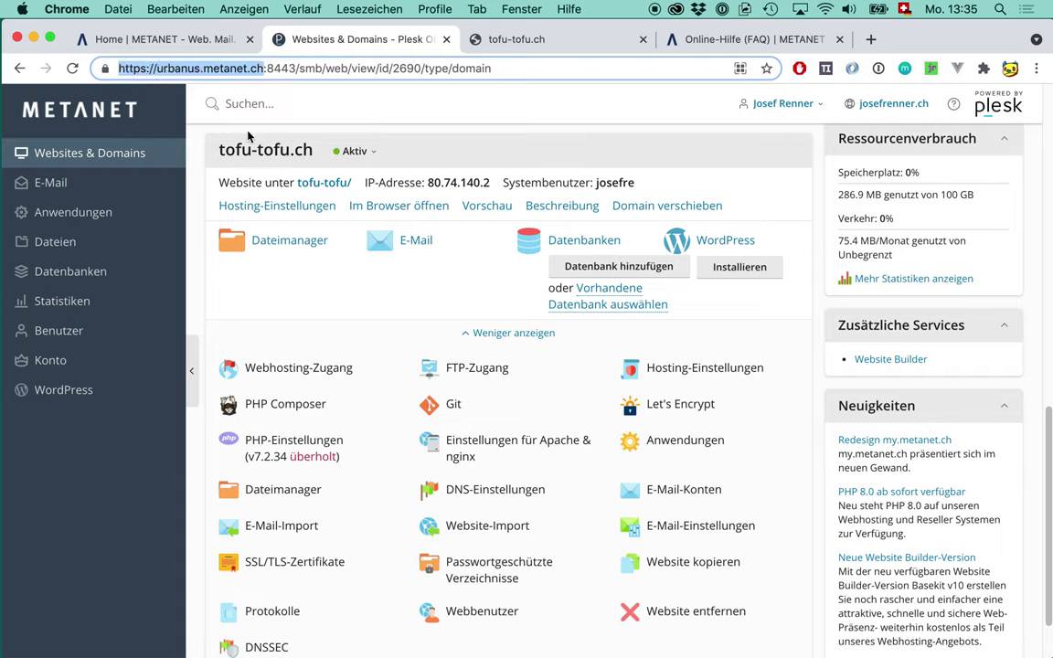
left_click(203, 292)
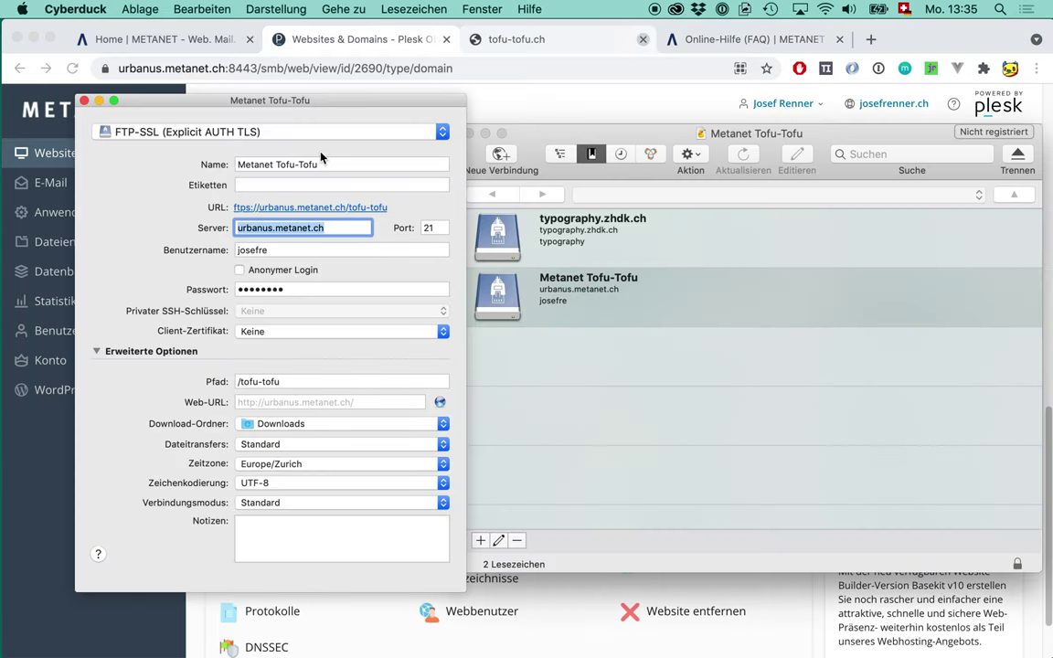
- Verify name, port 21 and password, delete the /tofu-tofu path, and close the bookmark editor
left_click_drag(322, 164, 216, 154)
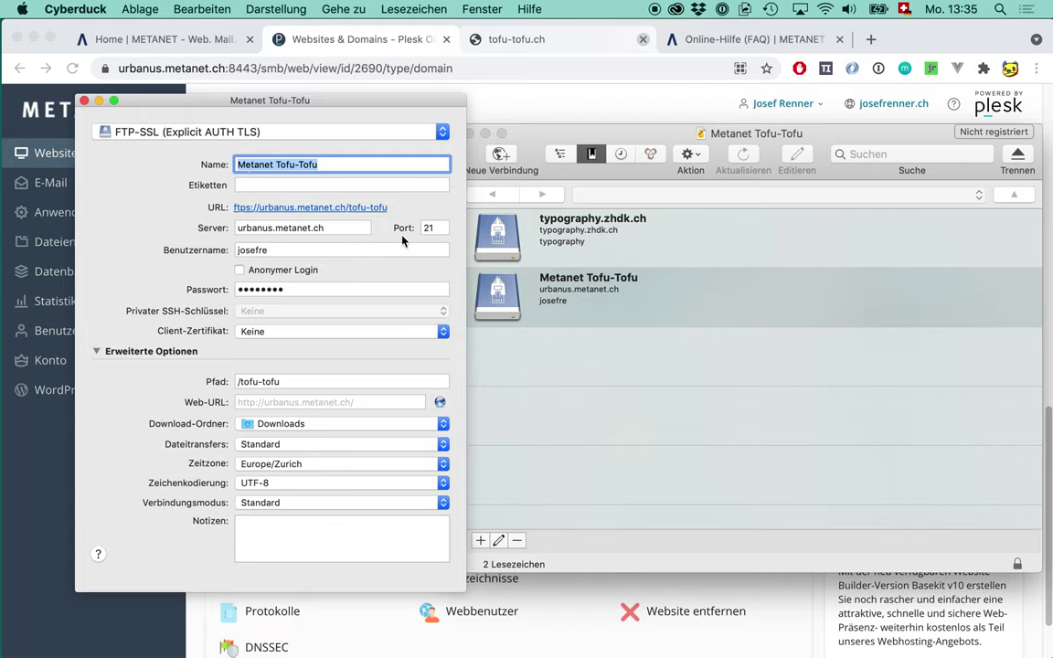
left_click(442, 229)
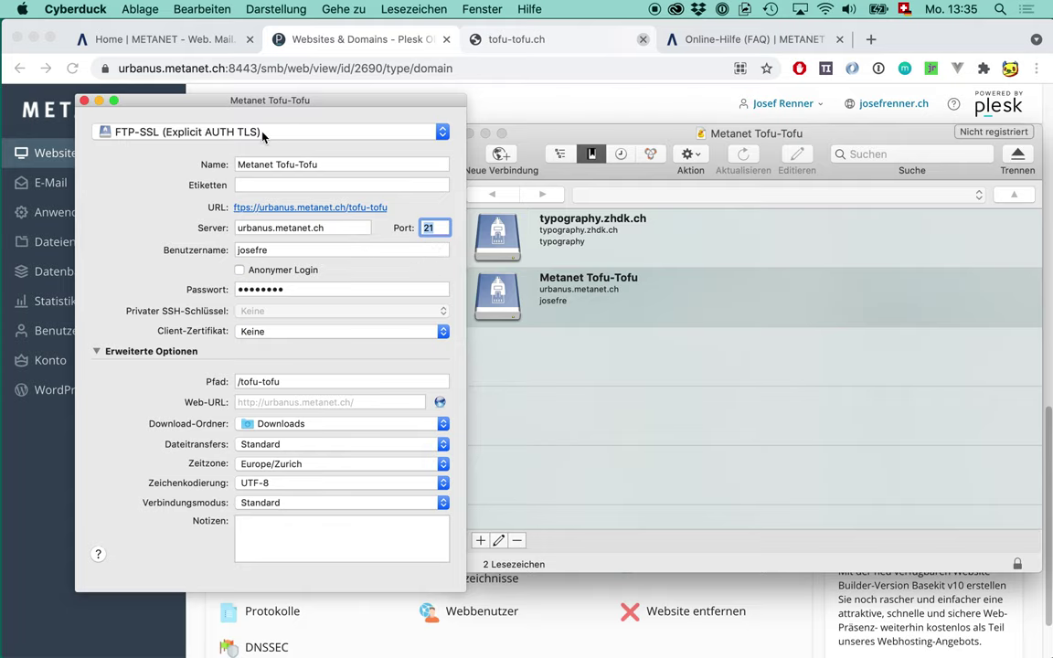
left_click(290, 291)
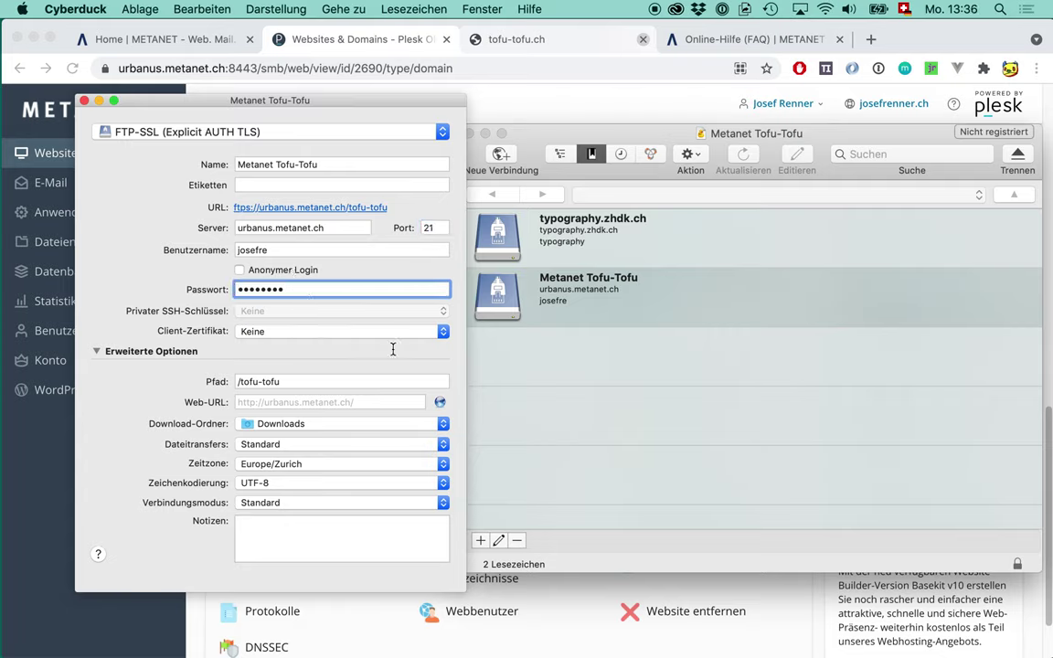
triple_click(300, 383)
key("BackSpace")
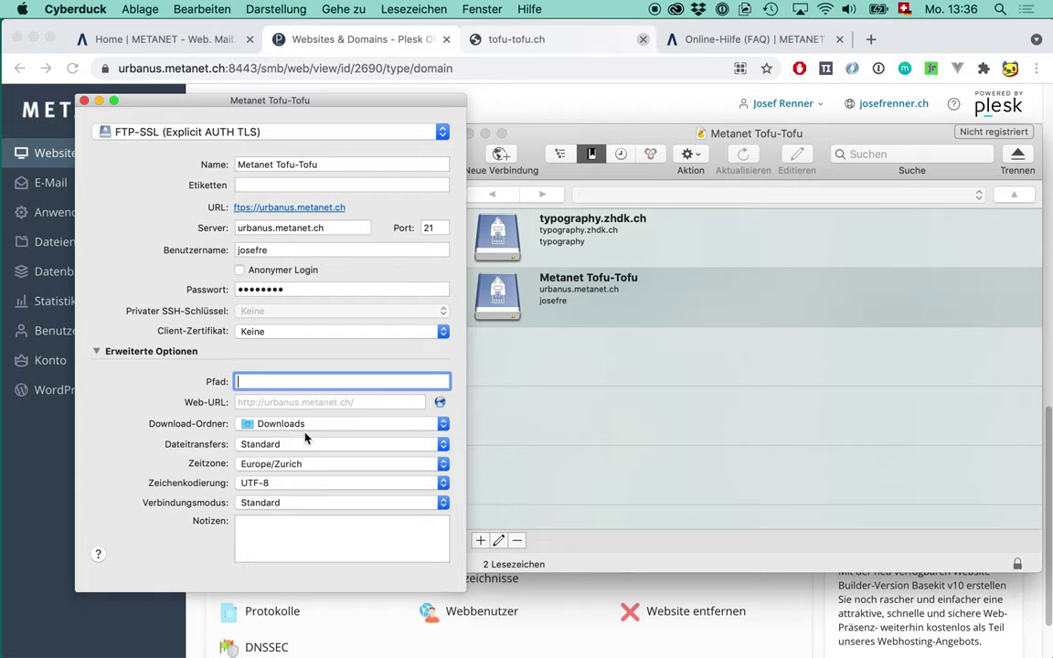
left_click(97, 351)
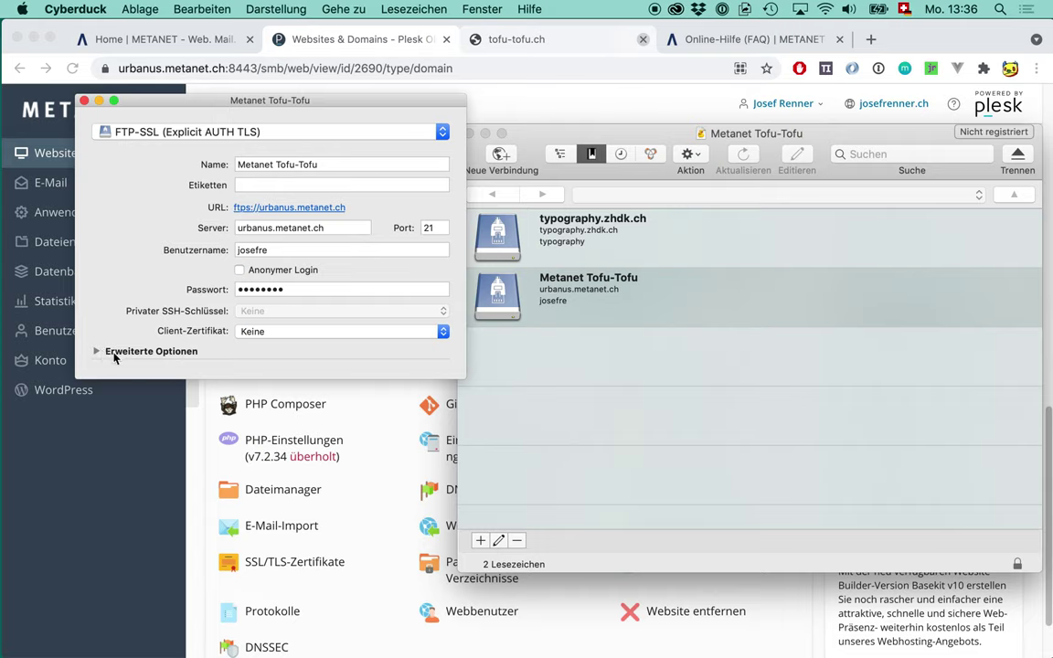
left_click(95, 353)
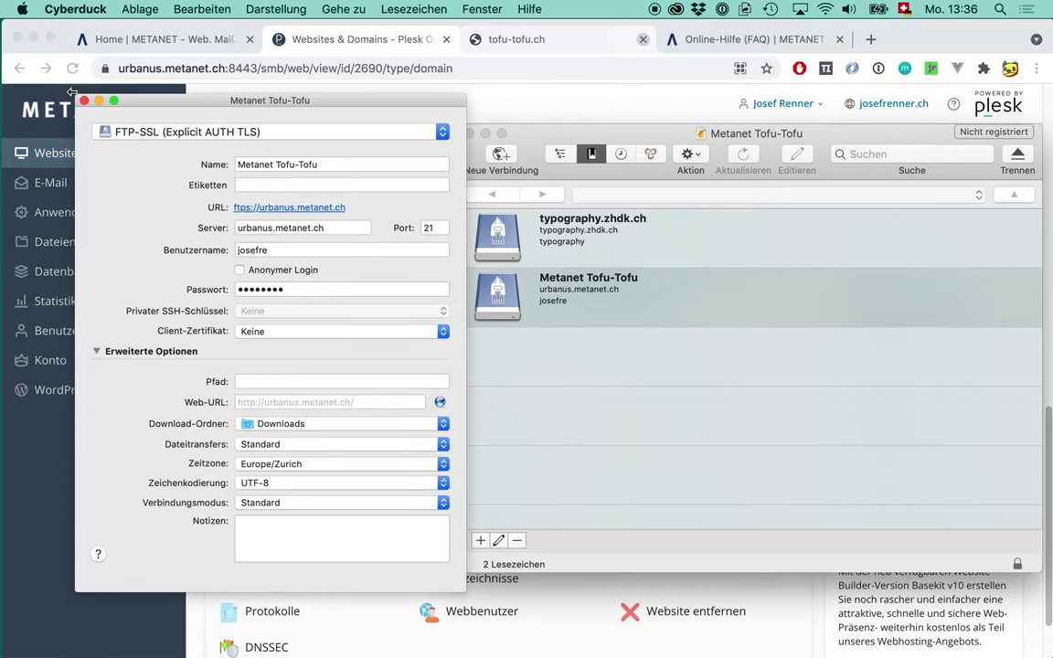
left_click(84, 100)
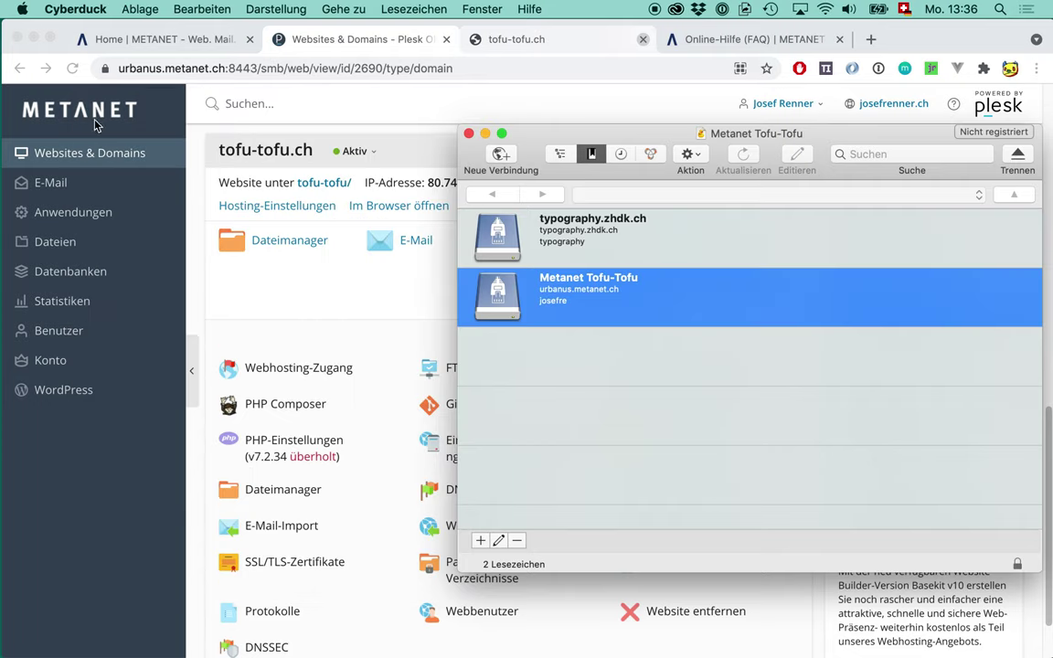
- Connect via the Metanet Tofu-Tofu bookmark and enlarge the window to list all 28 root entries
double_click(560, 299)
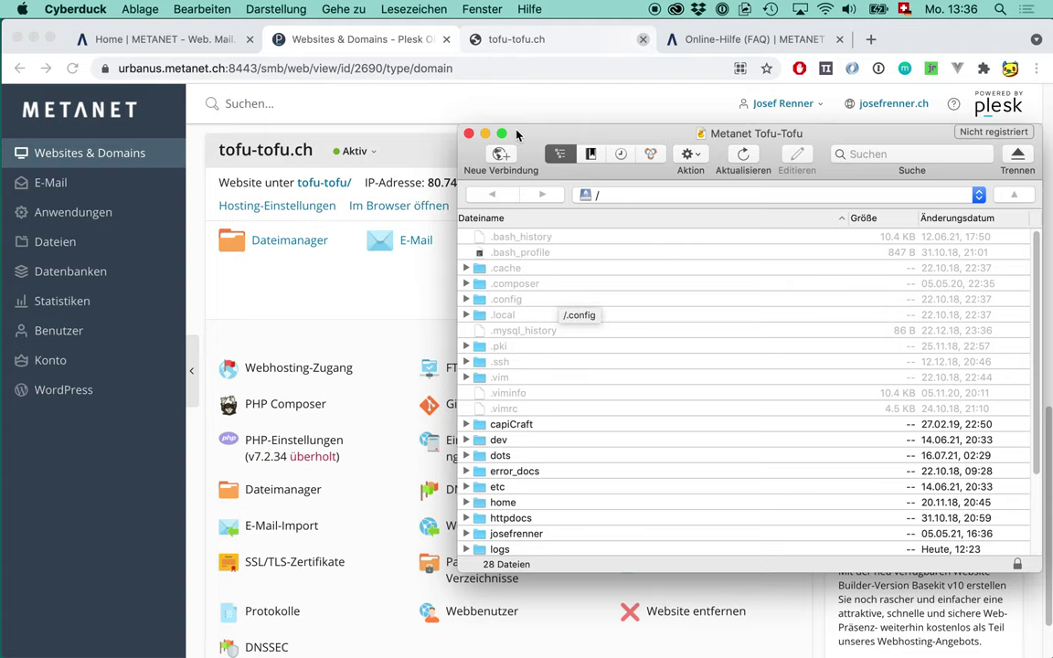
left_click_drag(585, 133, 526, 28)
left_click_drag(978, 463, 1027, 651)
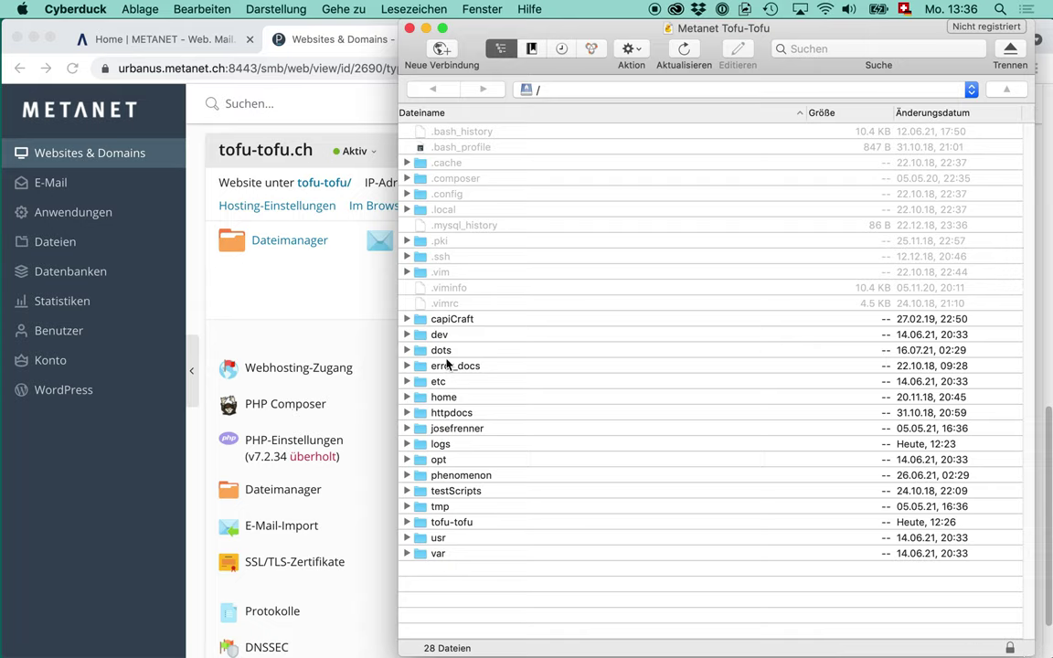
left_click(328, 327)
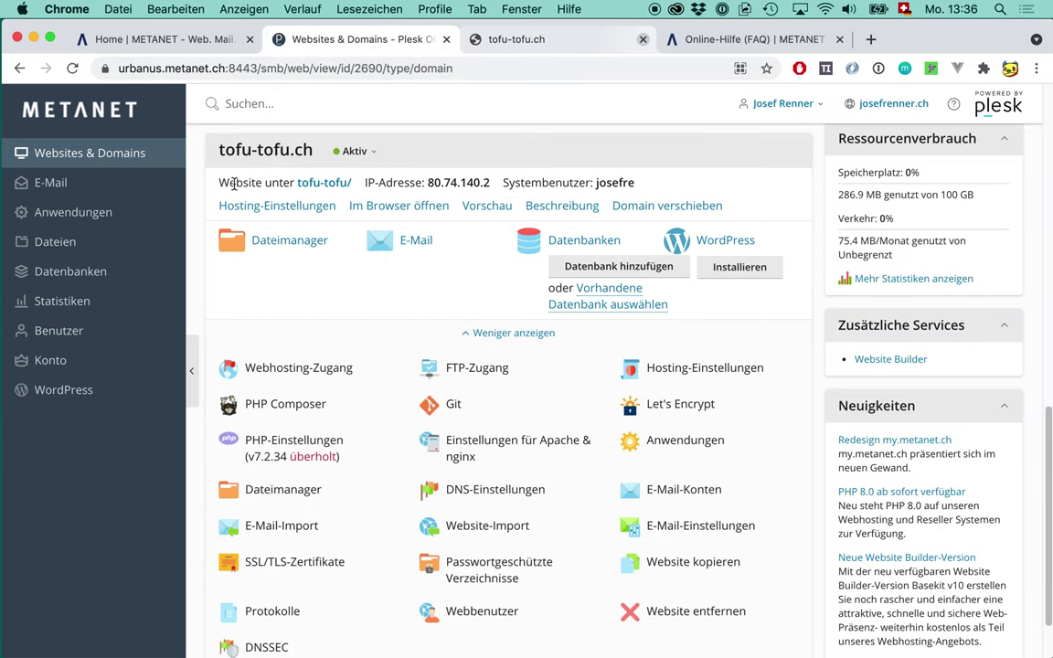
- Review the website path and IP address on the tofu-tofu.ch Plesk domain page
left_click_drag(220, 188, 346, 188)
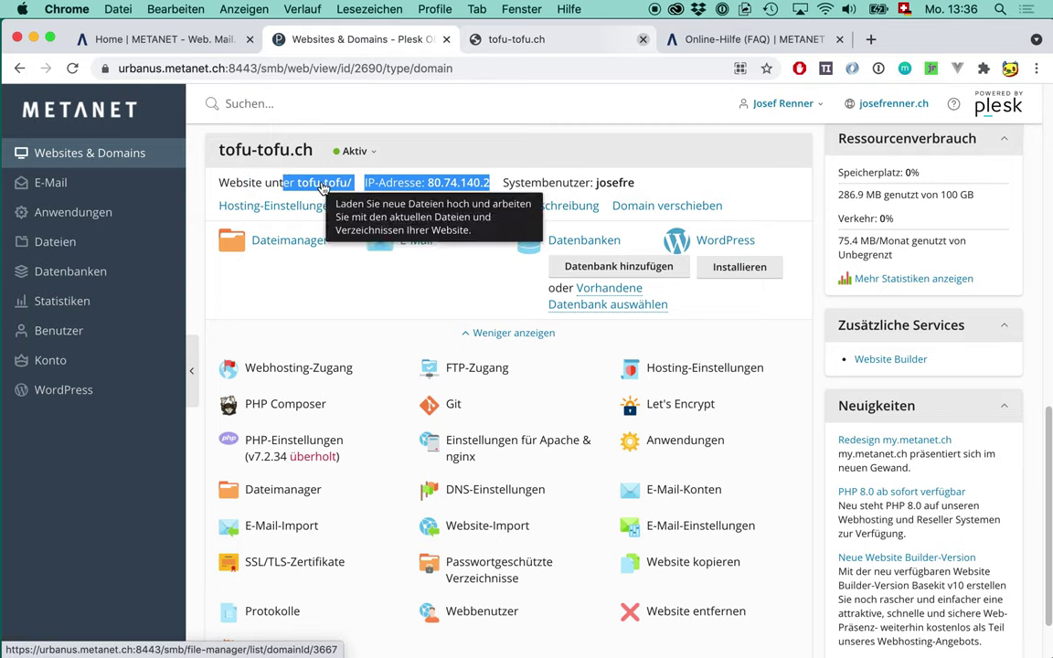
left_click(214, 224)
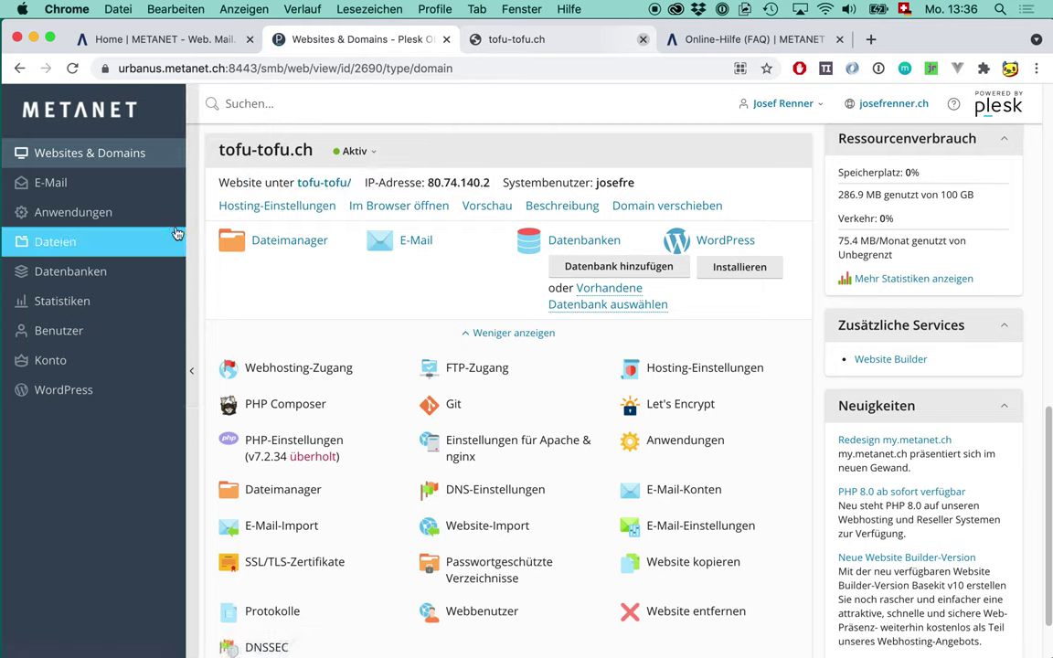
scroll(193, 240, "down", 2)
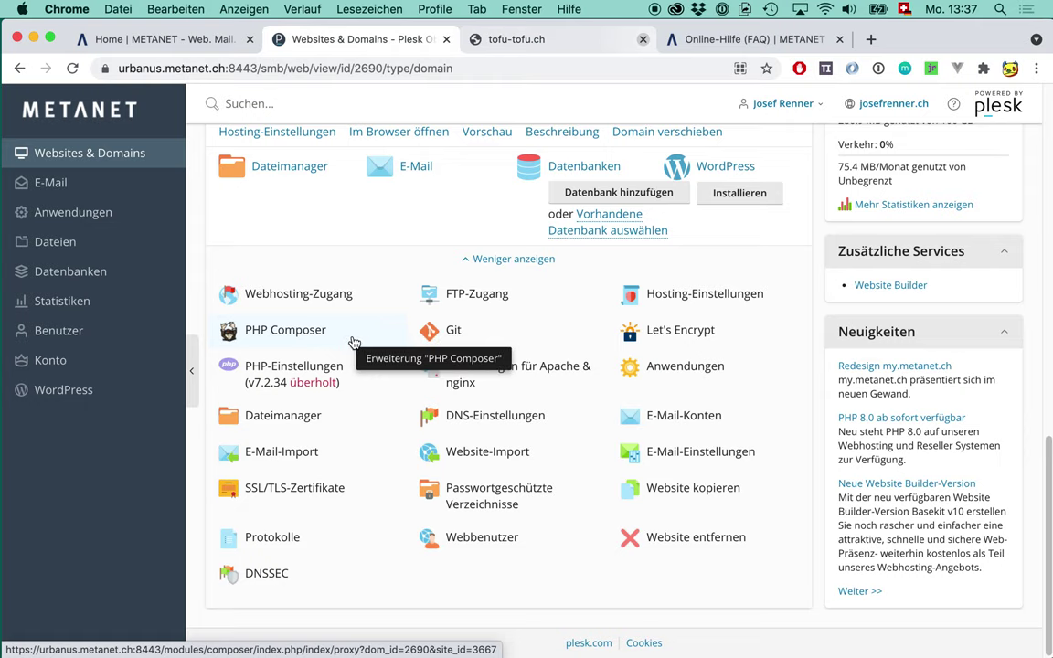
scroll(386, 353, "up", 2)
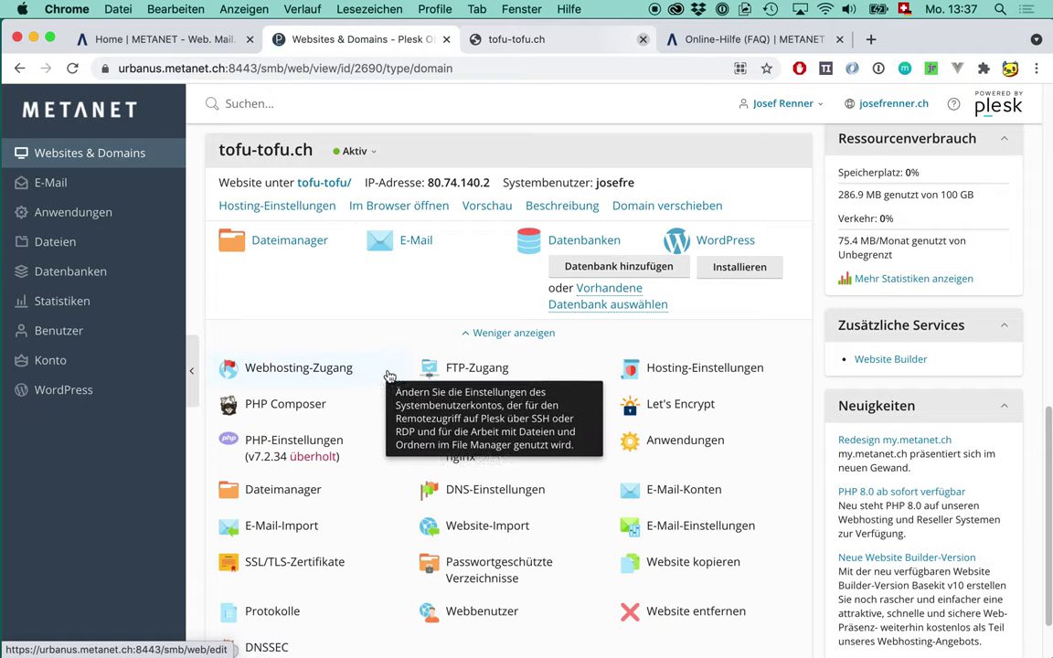
- Confirm in Hosting-Einstellungen that the document root is tofu-tofu, then go back to Cyberduck
left_click(688, 369)
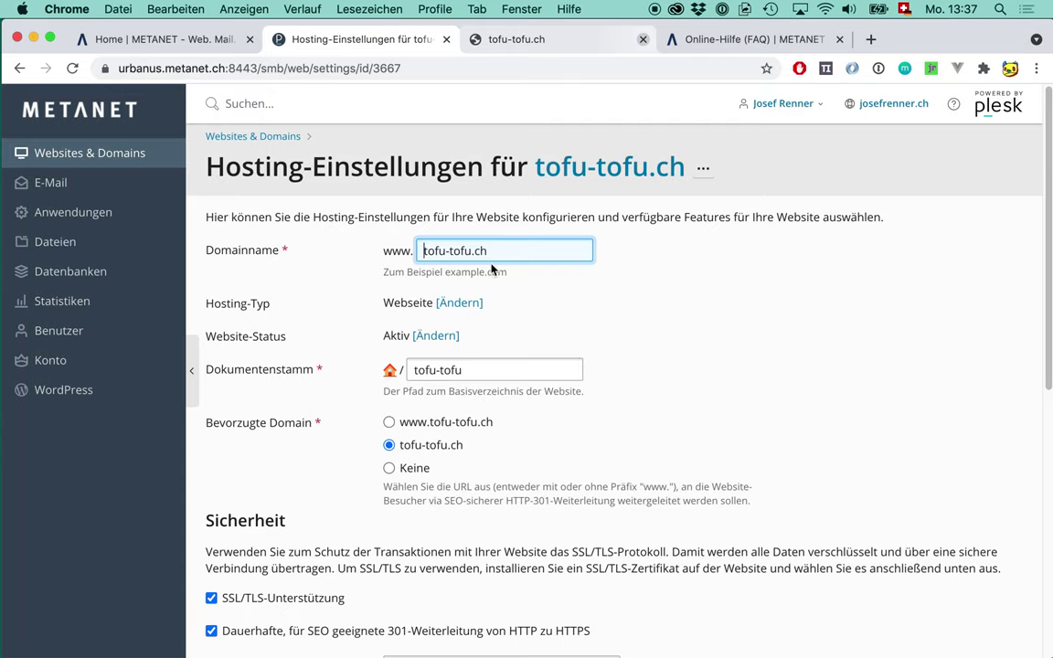
scroll(430, 339, "down", 1)
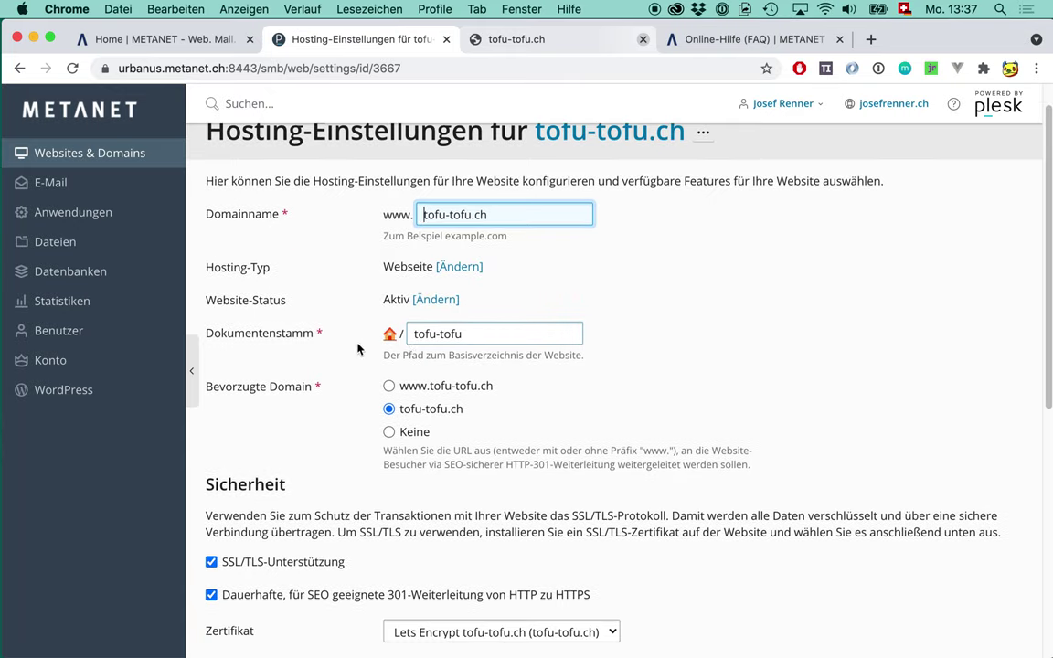
left_click_drag(472, 337, 408, 335)
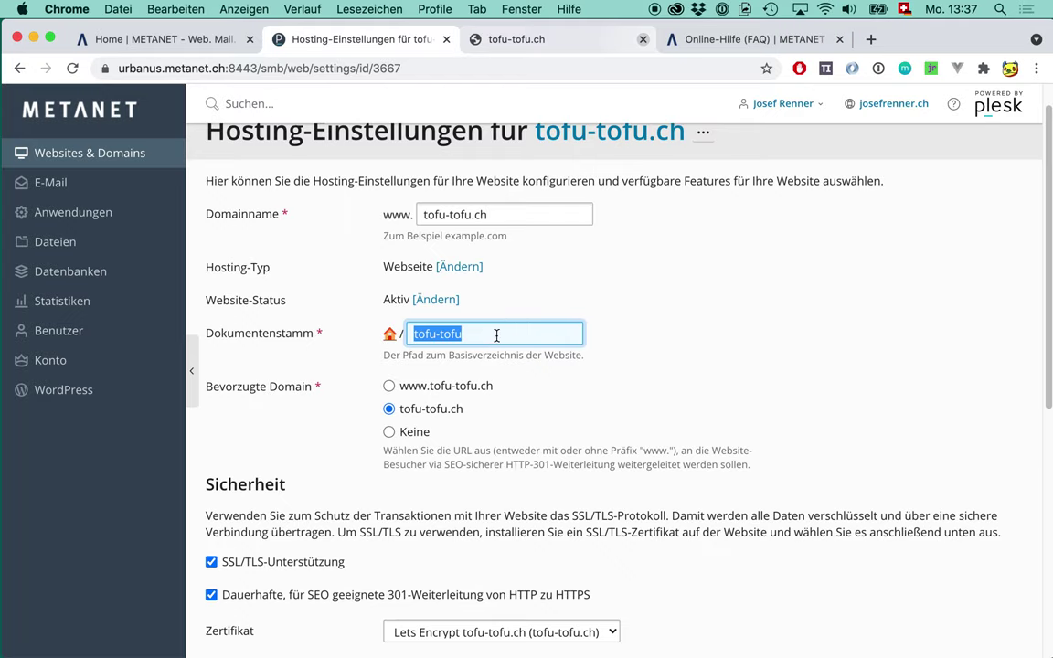
scroll(510, 408, "up", 1)
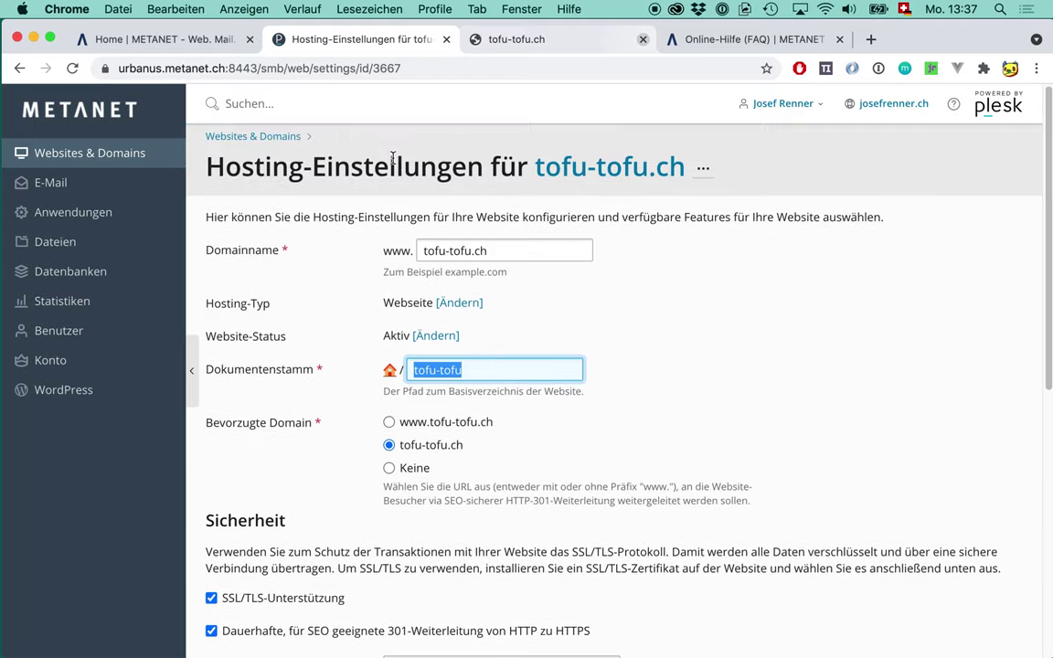
key("super+Tab")
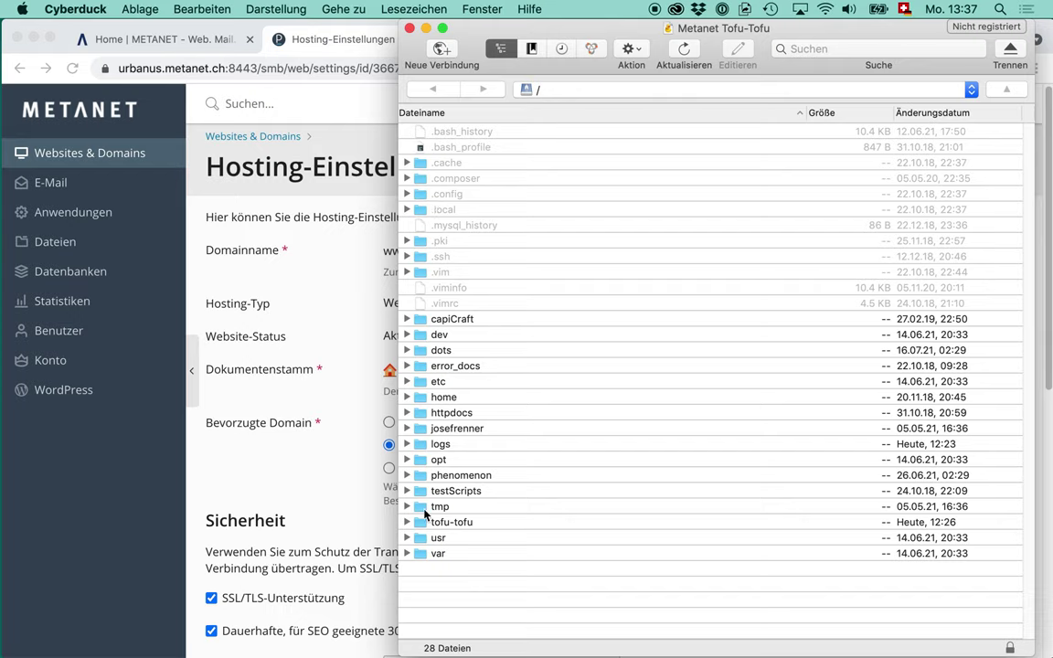
- Expand the server's tofu-tofu folder, select index.html, and show the bookmark list
left_click(457, 525)
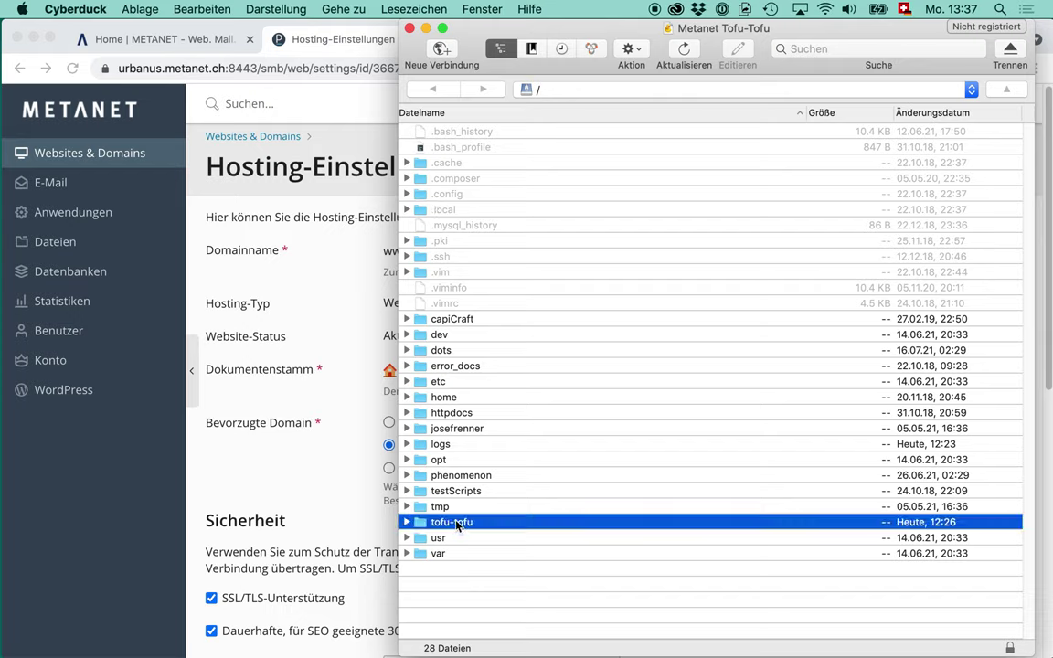
left_click(408, 525)
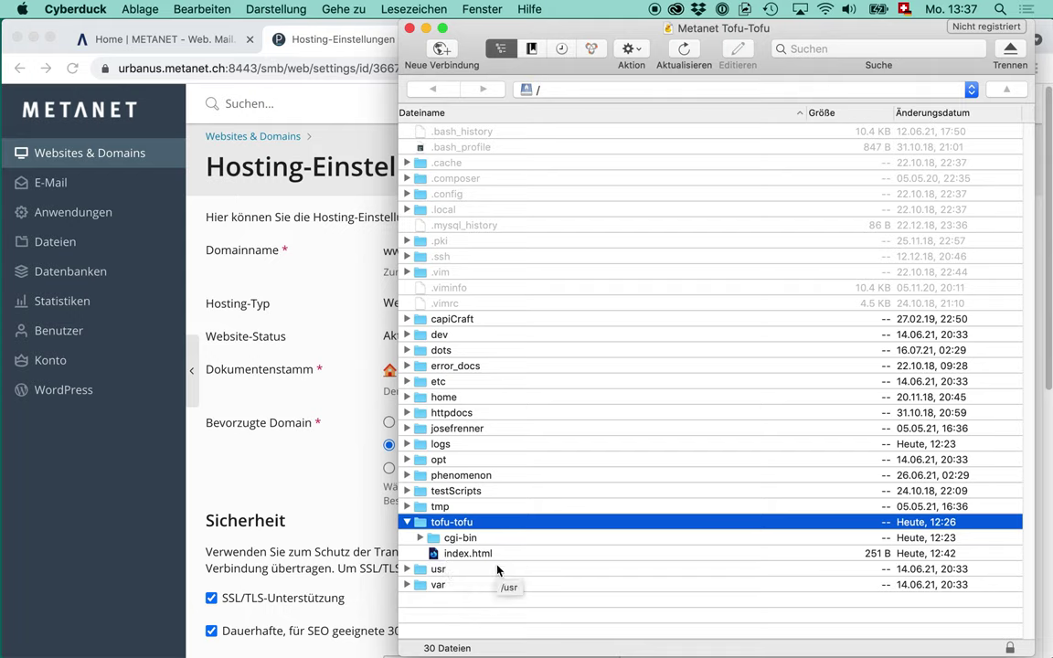
left_click(456, 556)
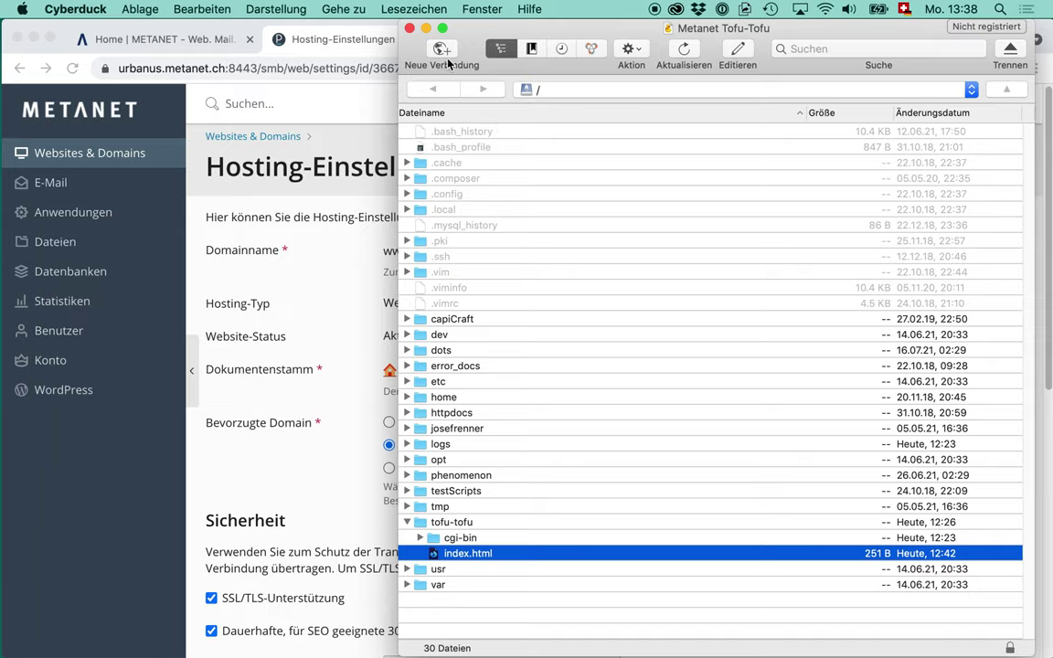
left_click(532, 50)
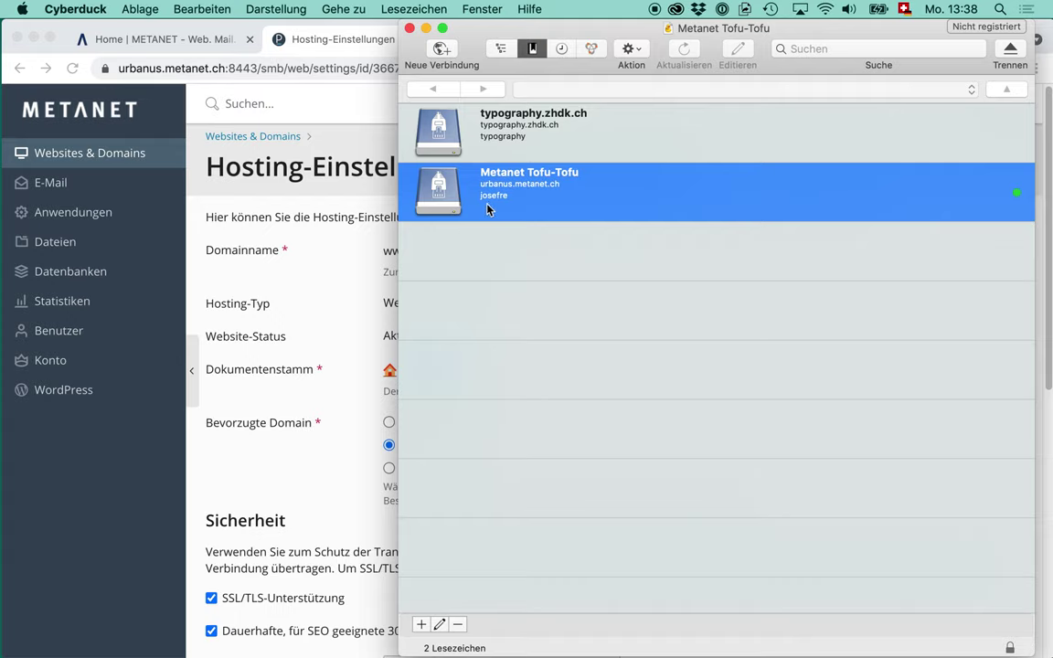
- Enter /tofu-tofu as the Pfad in the Metanet Tofu-Tofu bookmark settings
left_click(439, 624)
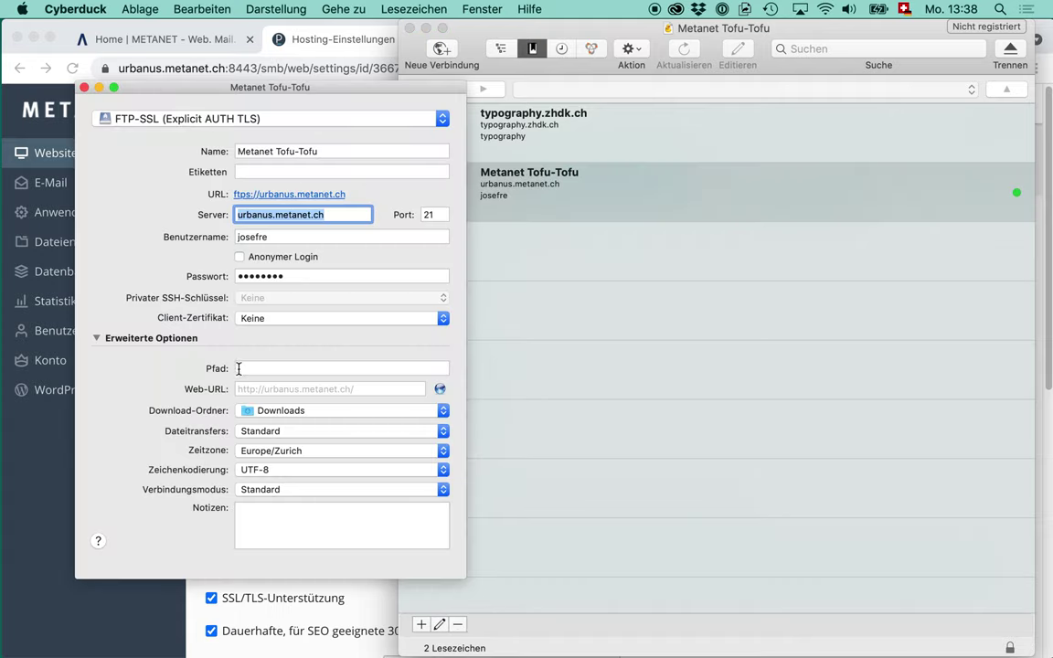
left_click(251, 368)
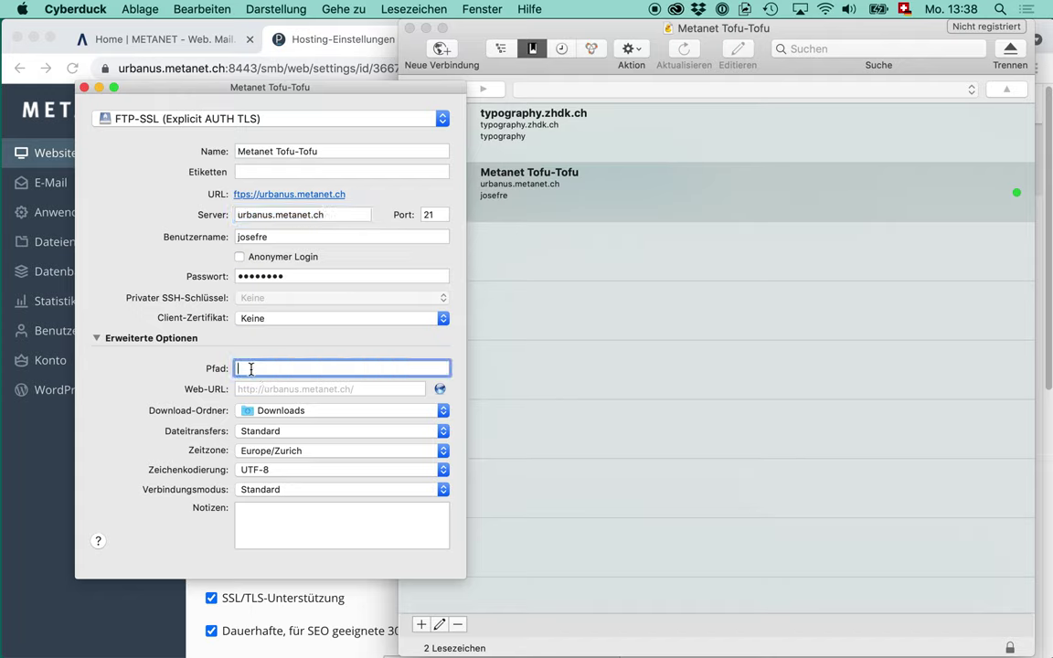
type("/tofu-tofu")
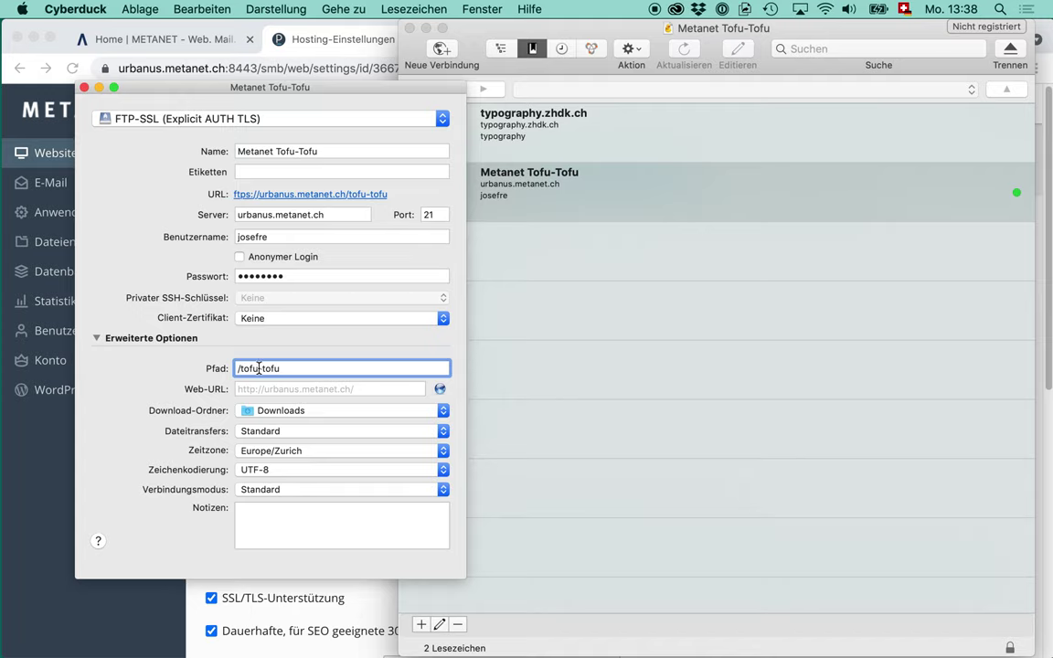
left_click(84, 88)
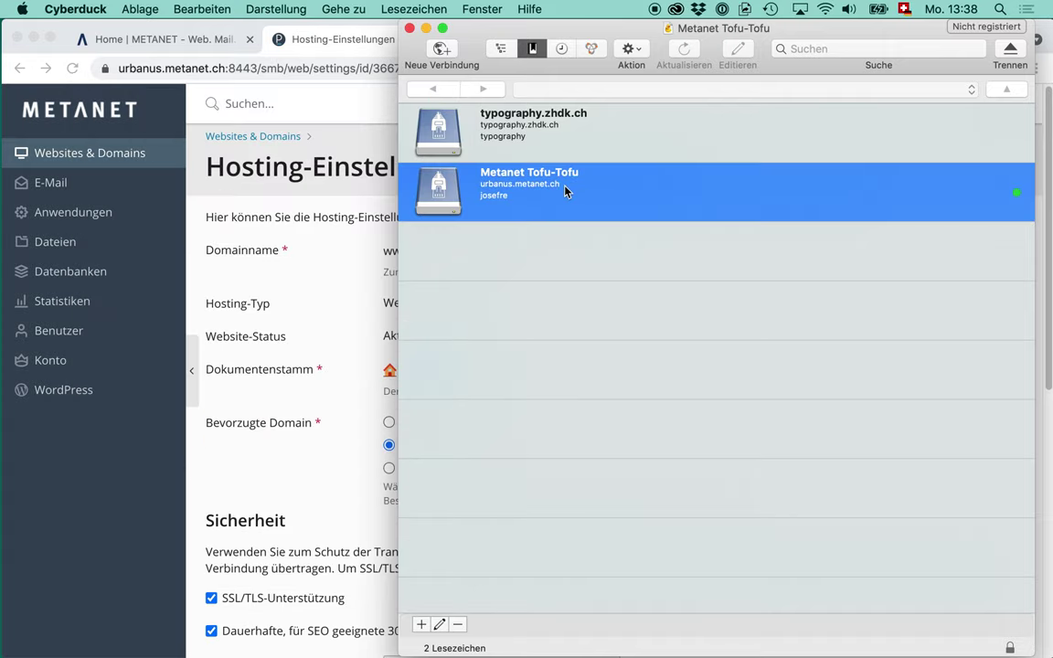
- Reconnect with Metanet Tofu-Tofu, opening /tofu-tofu, and narrow and reposition the Cyberduck window
double_click(440, 199)
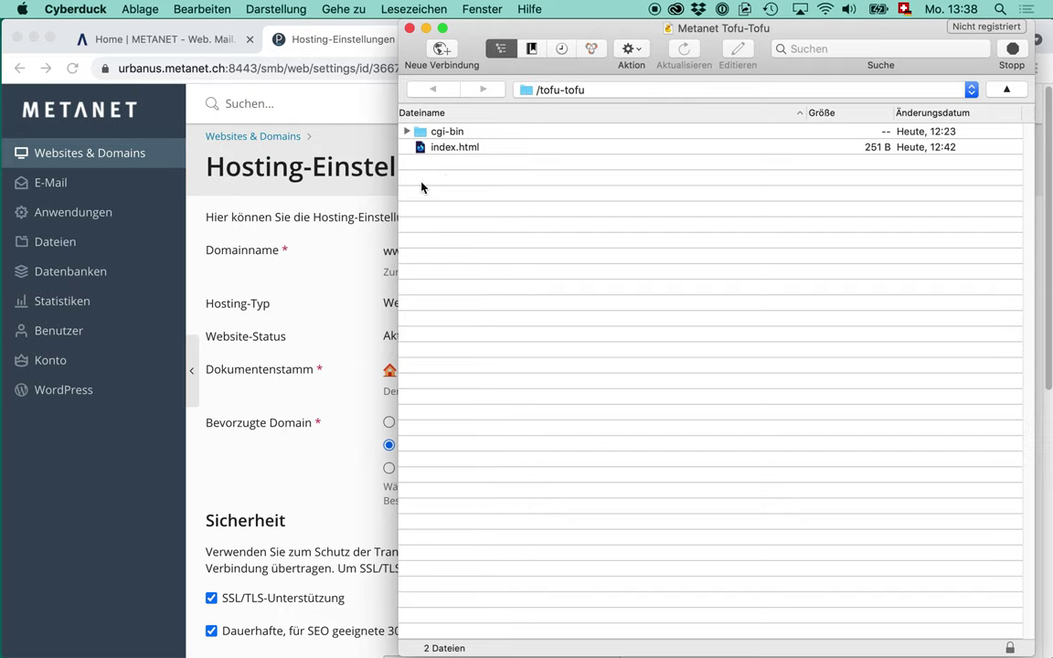
left_click_drag(400, 198, 543, 222)
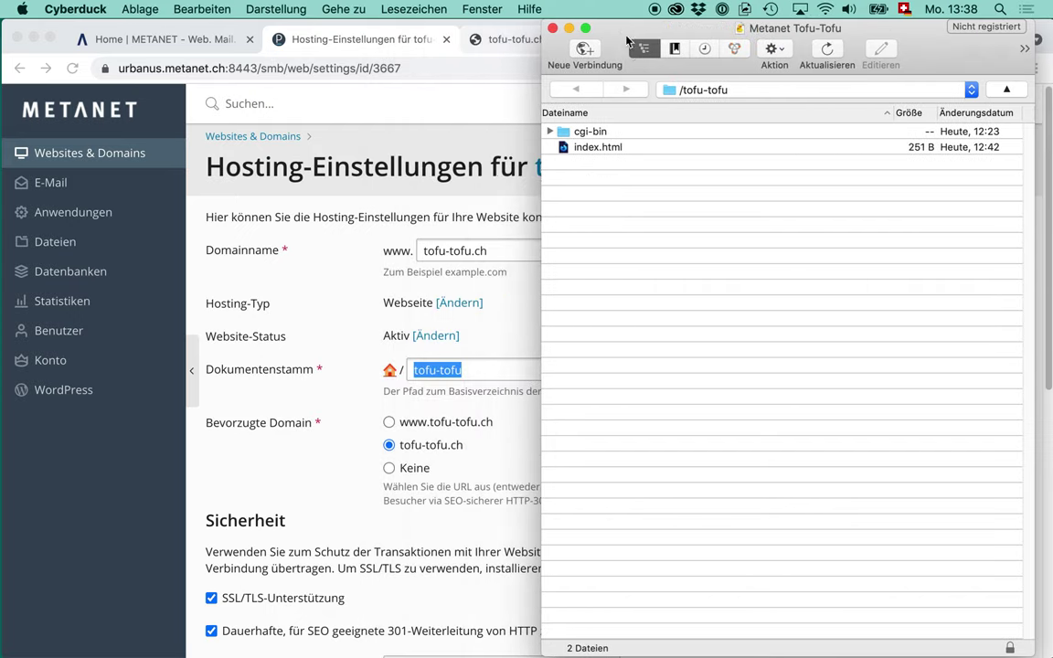
left_click_drag(627, 39, 645, 34)
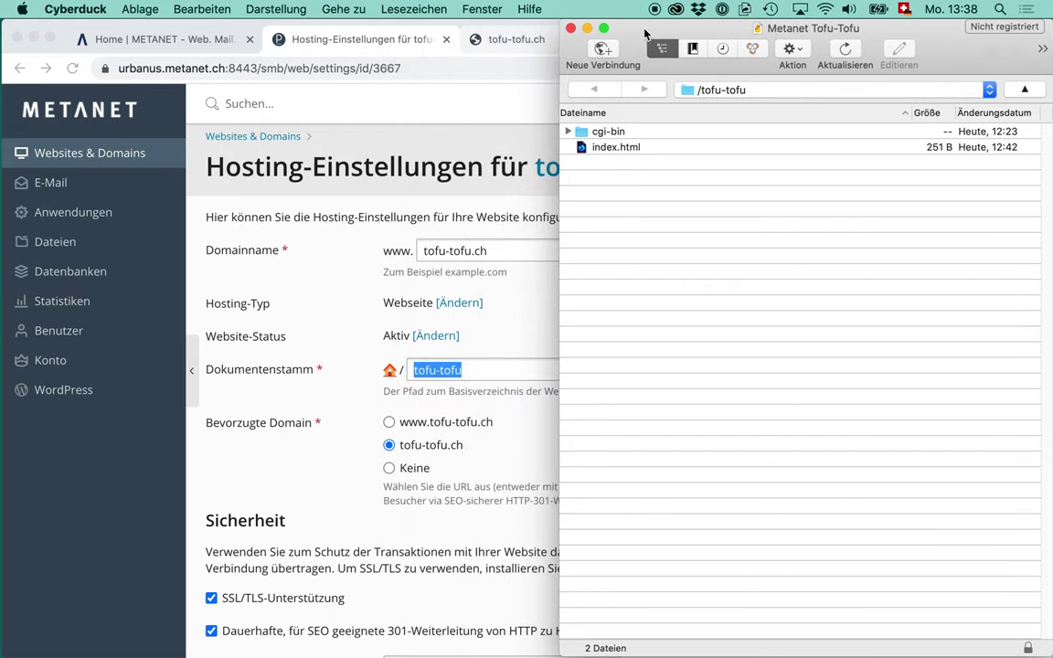
key("super+n")
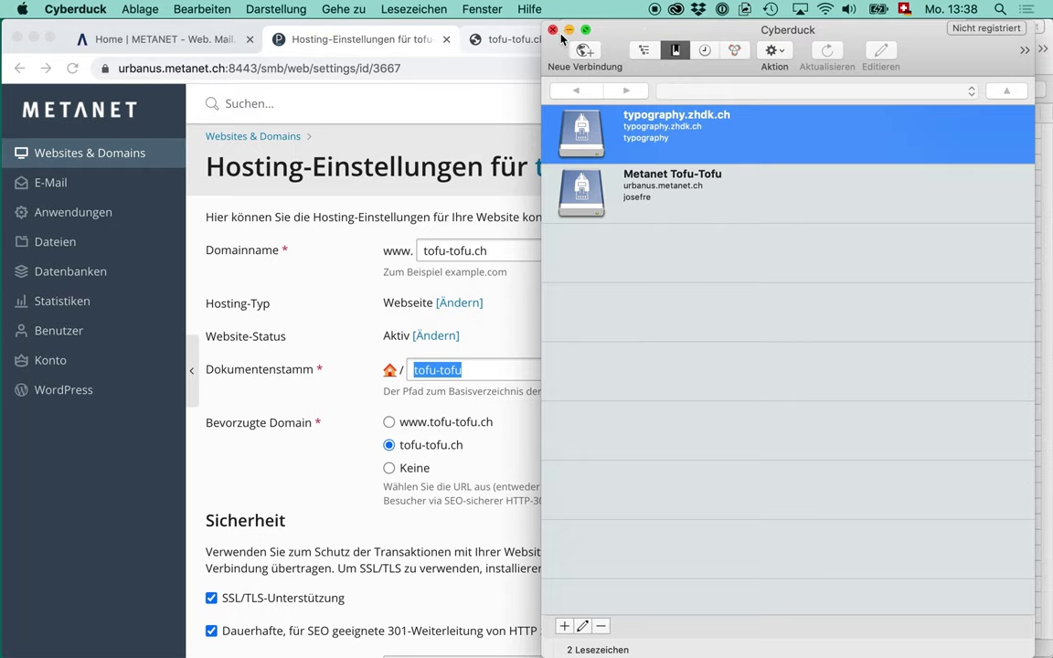
key("super+w")
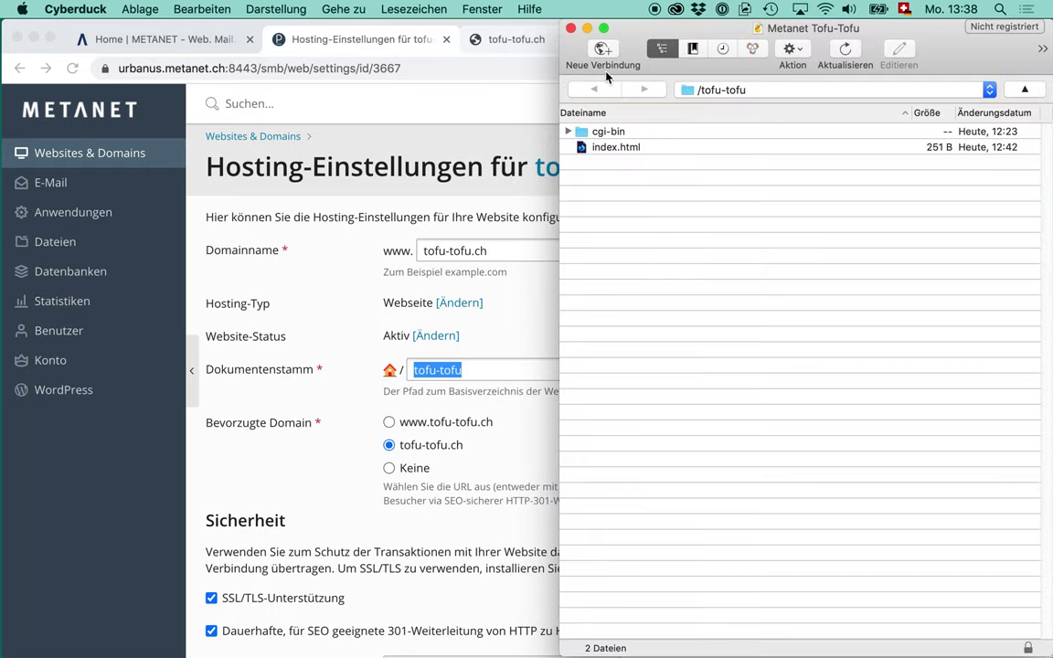
- Bring Finder forward and return to the Downloads folder
key("super+Tab")
left_click(530, 309)
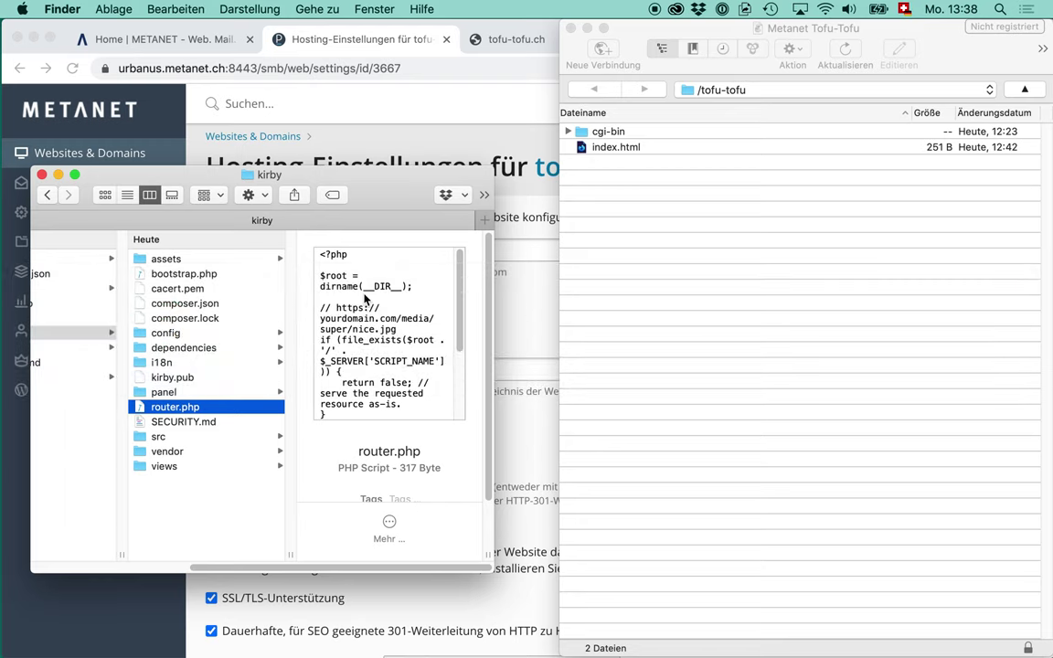
scroll(136, 548, "left", 5)
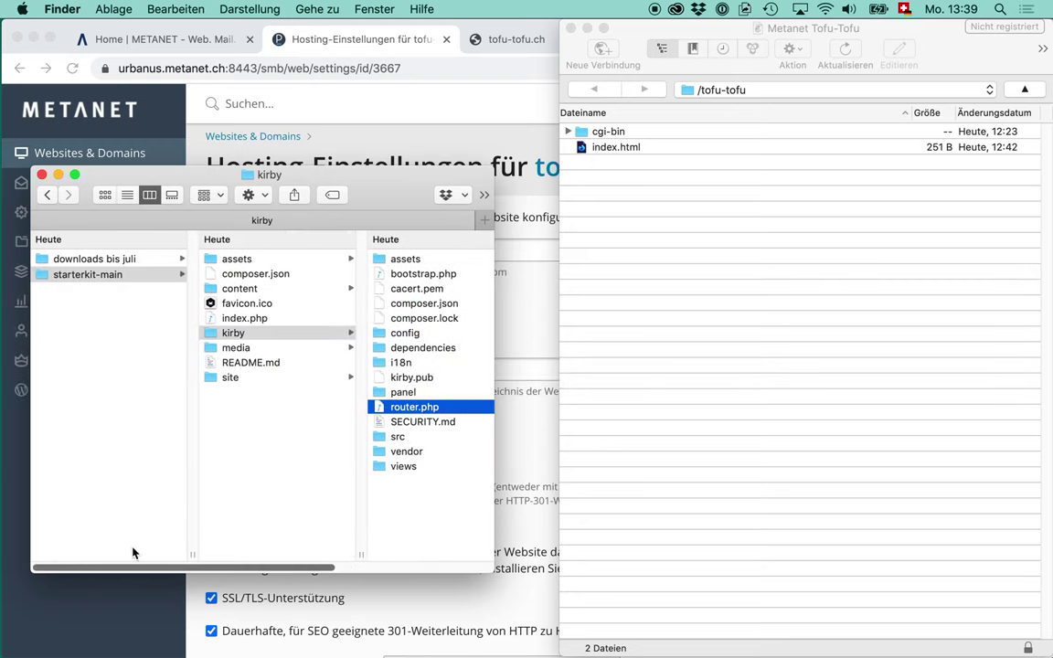
left_click(129, 440)
- Trash the starterkit-main folder and enlarge the Downloads window
left_click(81, 274)
key("super+BackSpace")
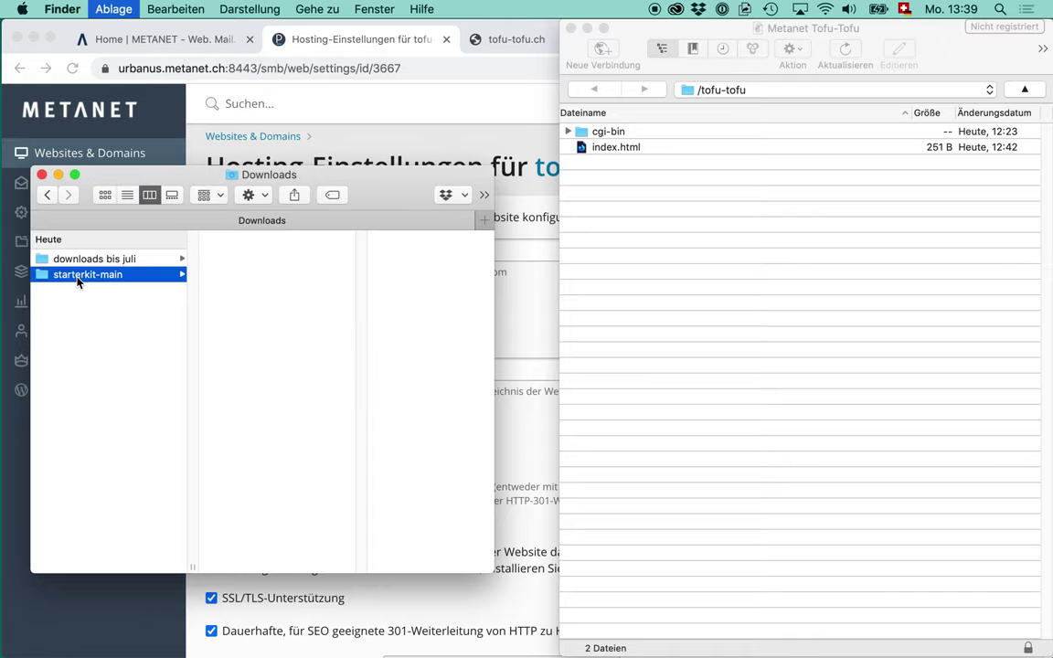
left_click_drag(103, 178, 157, 33)
left_click_drag(362, 428, 348, 552)
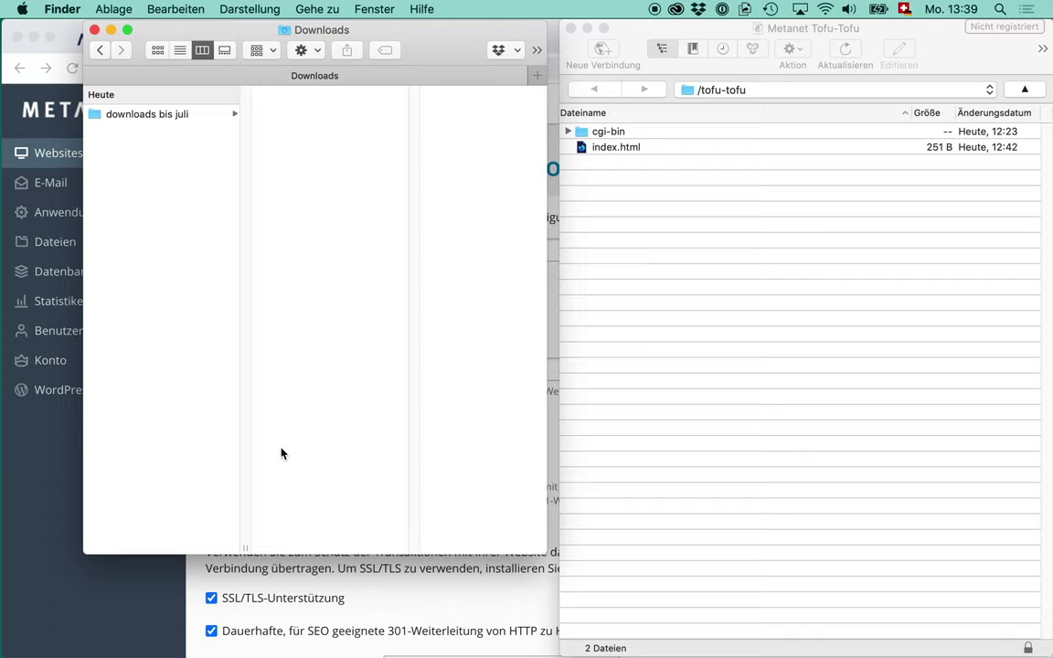
left_click(117, 114)
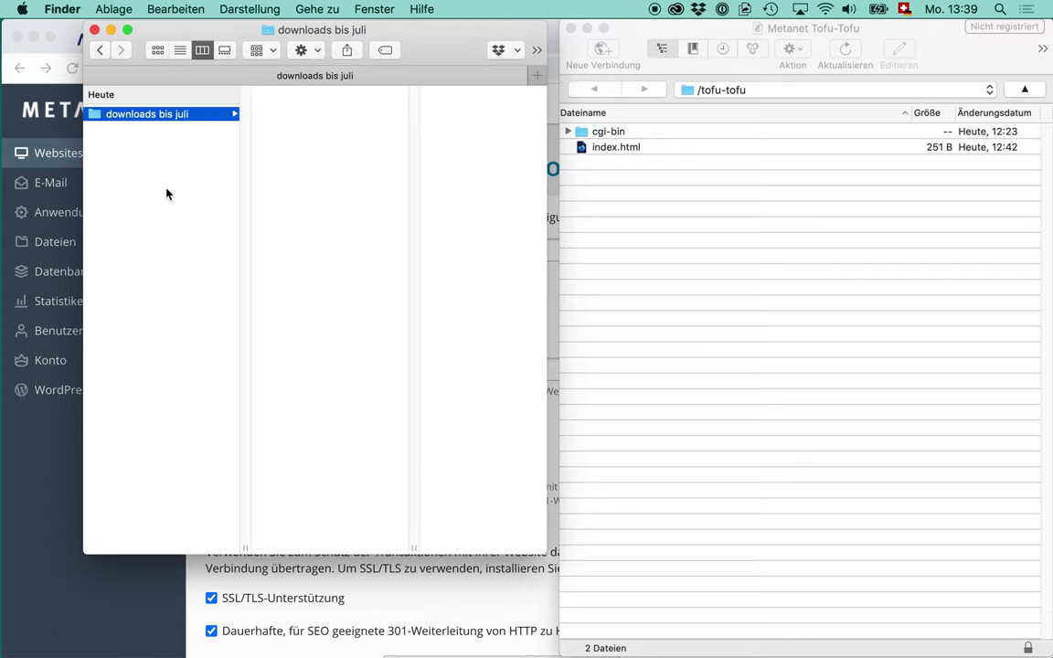
left_click(139, 217)
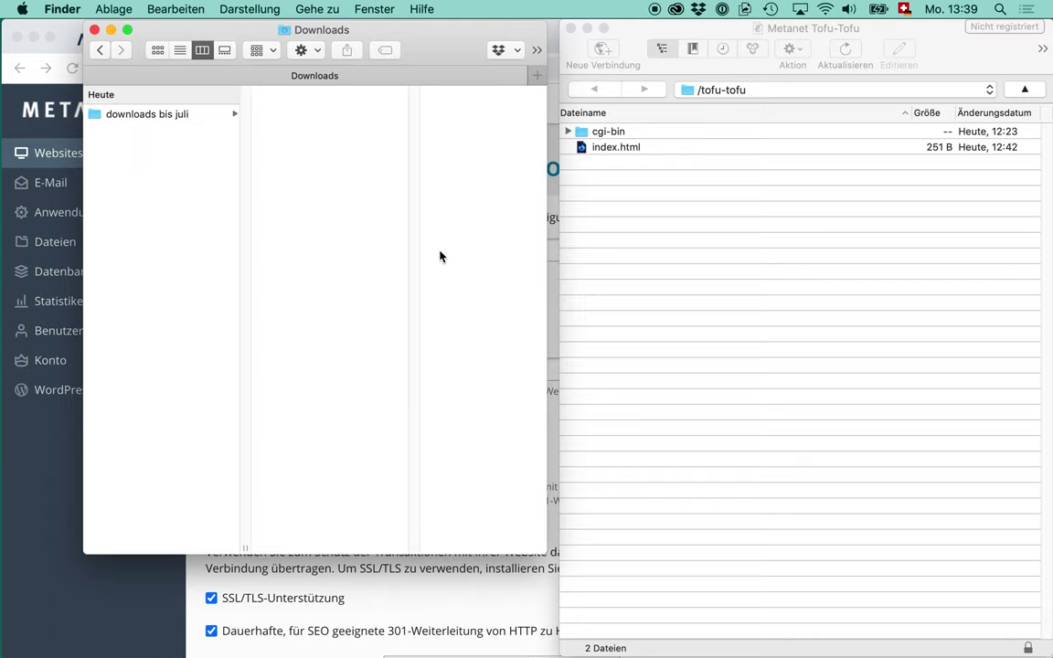
- Download index.html from Cyberduck's /tofu-tofu into Downloads and Quick Look its contents
left_click(611, 207)
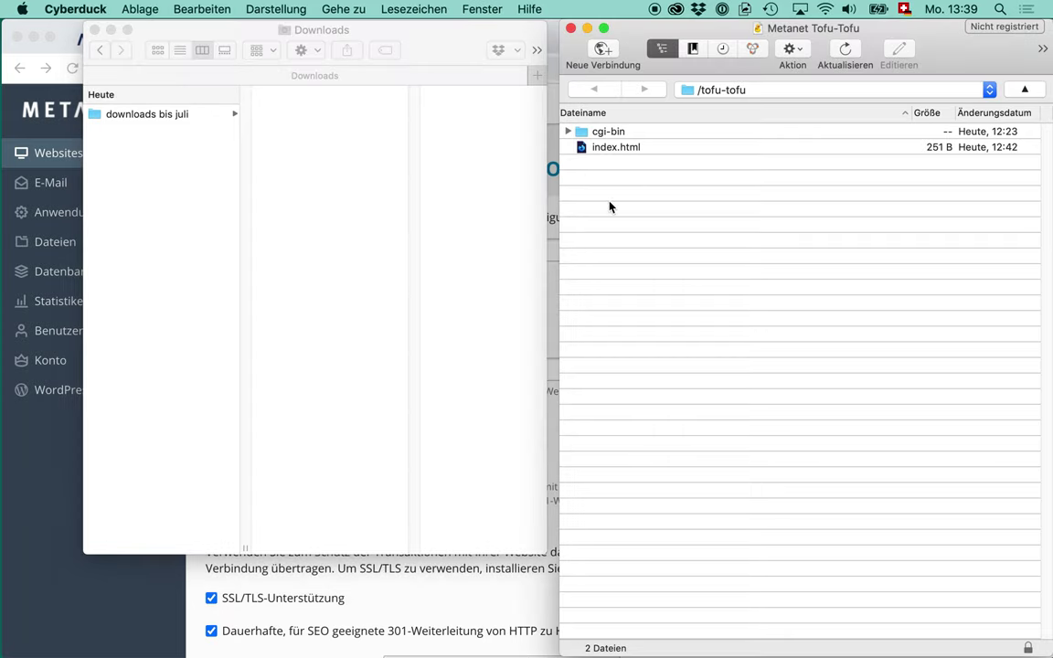
left_click_drag(582, 153, 180, 201)
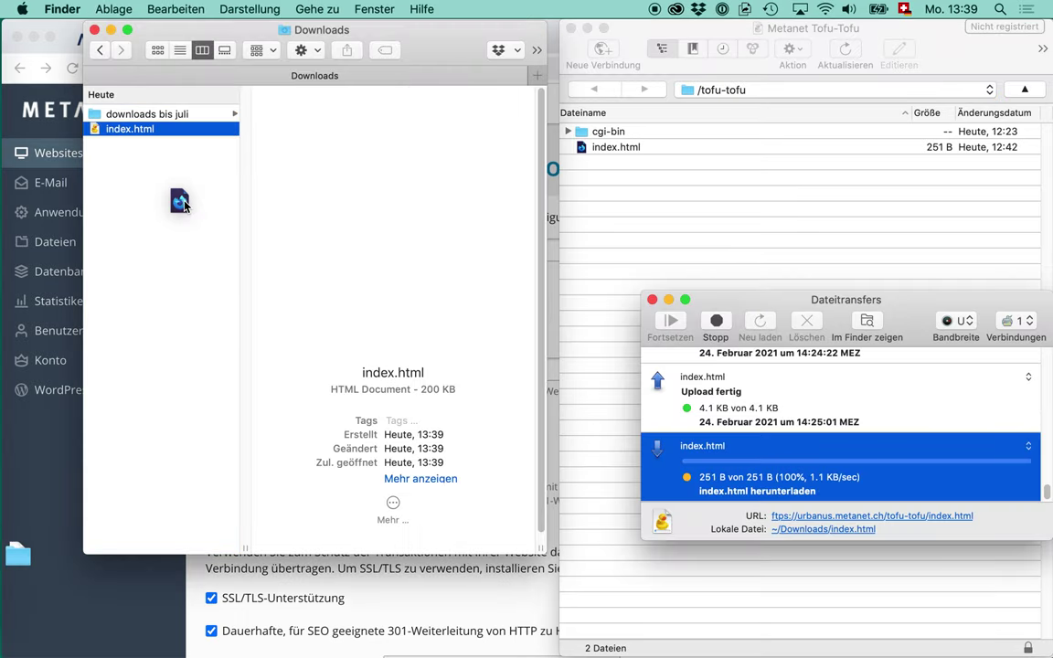
left_click(123, 144)
left_click(117, 129)
key("space")
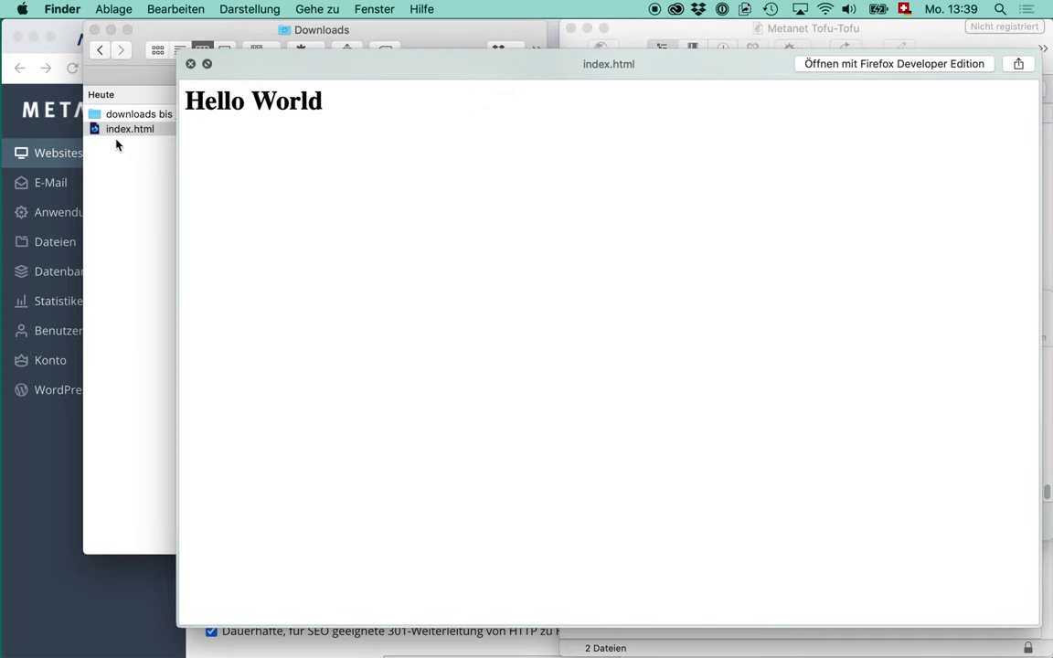
key("space")
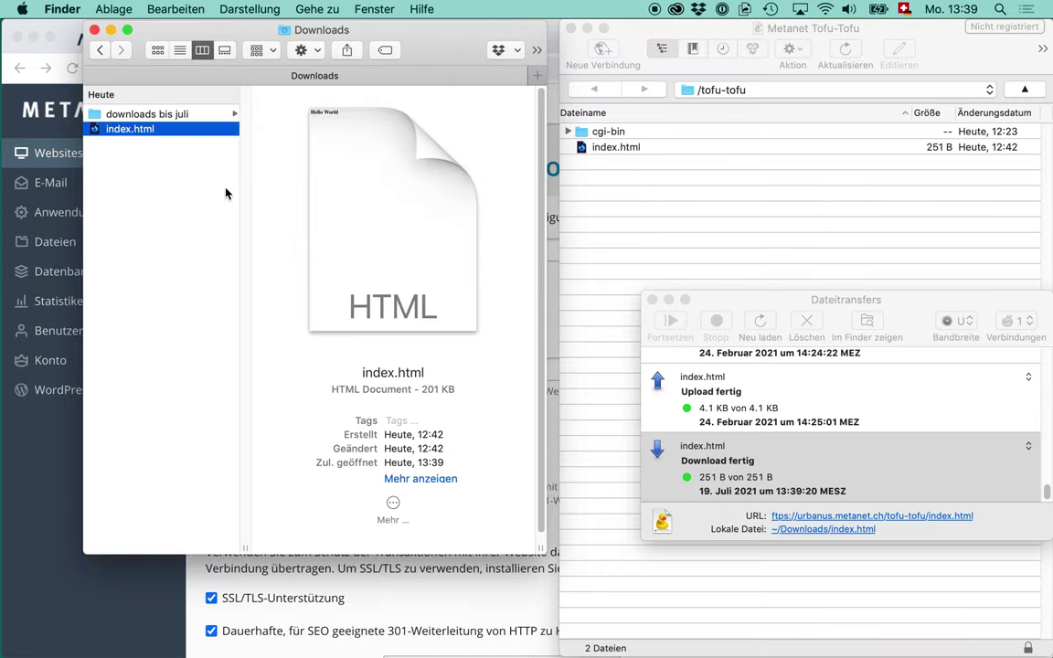
- Compare it with the live tofu-tofu.ch Hello World page in Chrome
key("super+Tab")
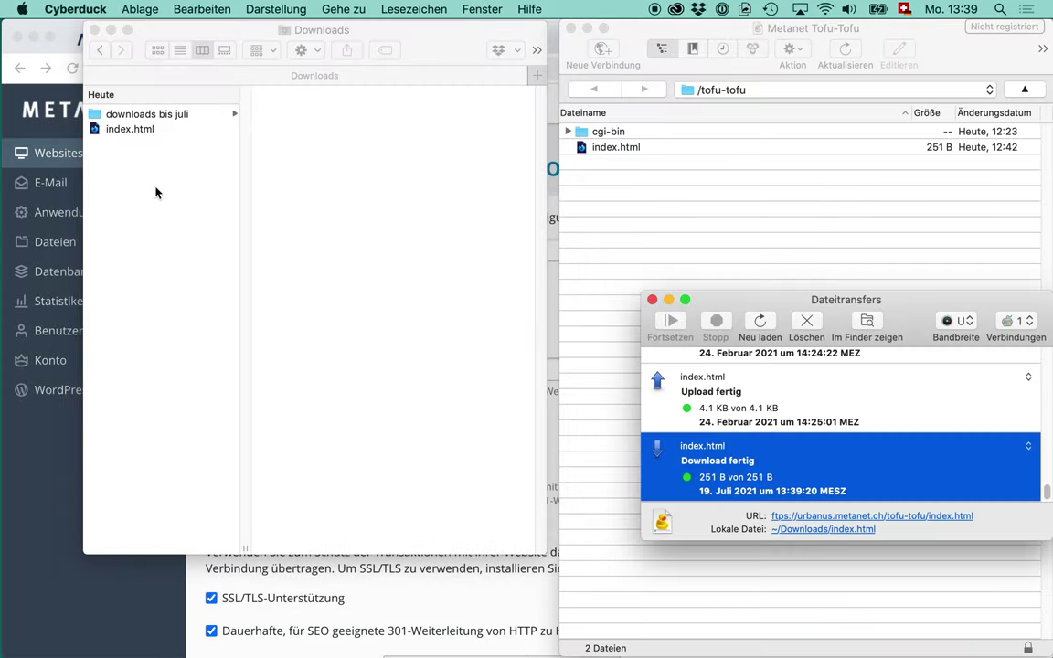
left_click(71, 31)
left_click(506, 40)
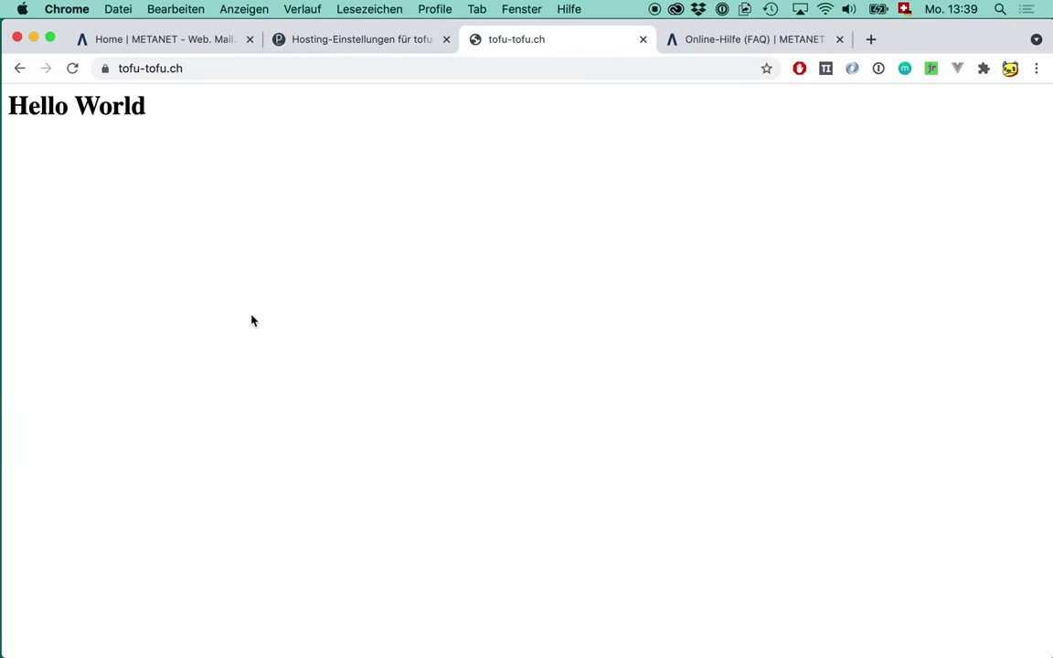
key("super+Tab")
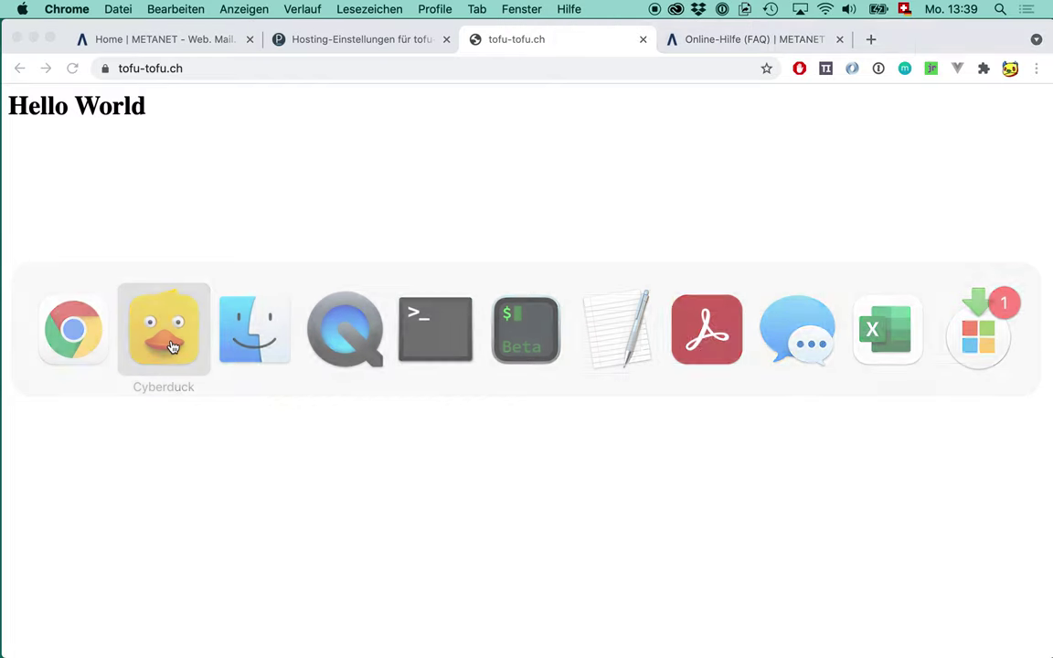
- Open the downloaded index.html with Visual Studio Code via Öffnen mit
left_click(169, 346)
key("super+Tab")
left_click(239, 350)
right_click(139, 129)
mouse_move(183, 150)
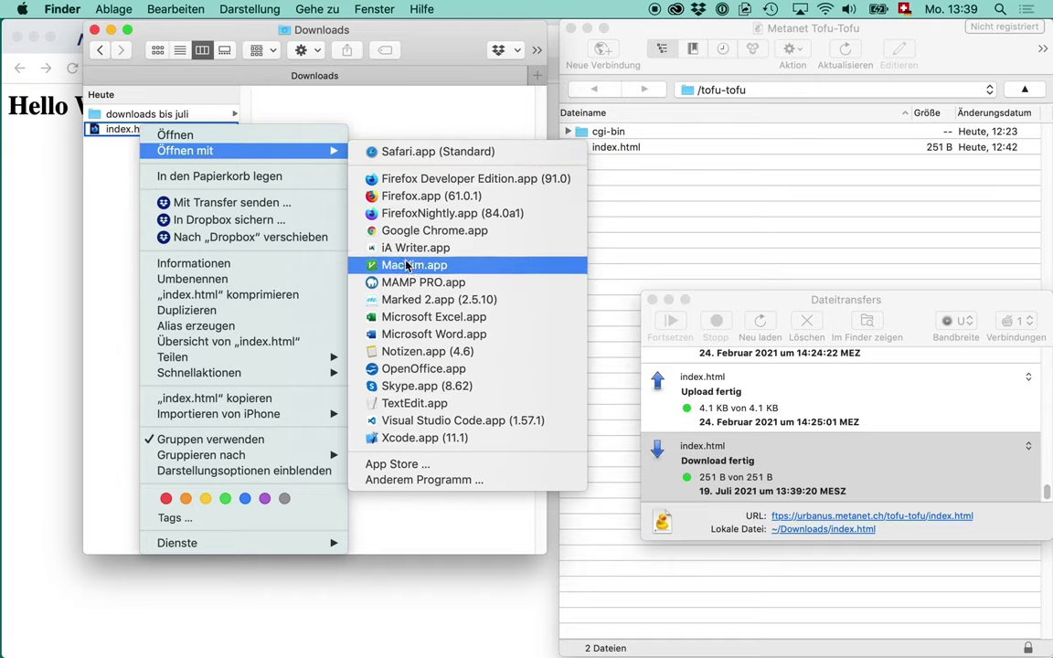
left_click(408, 404)
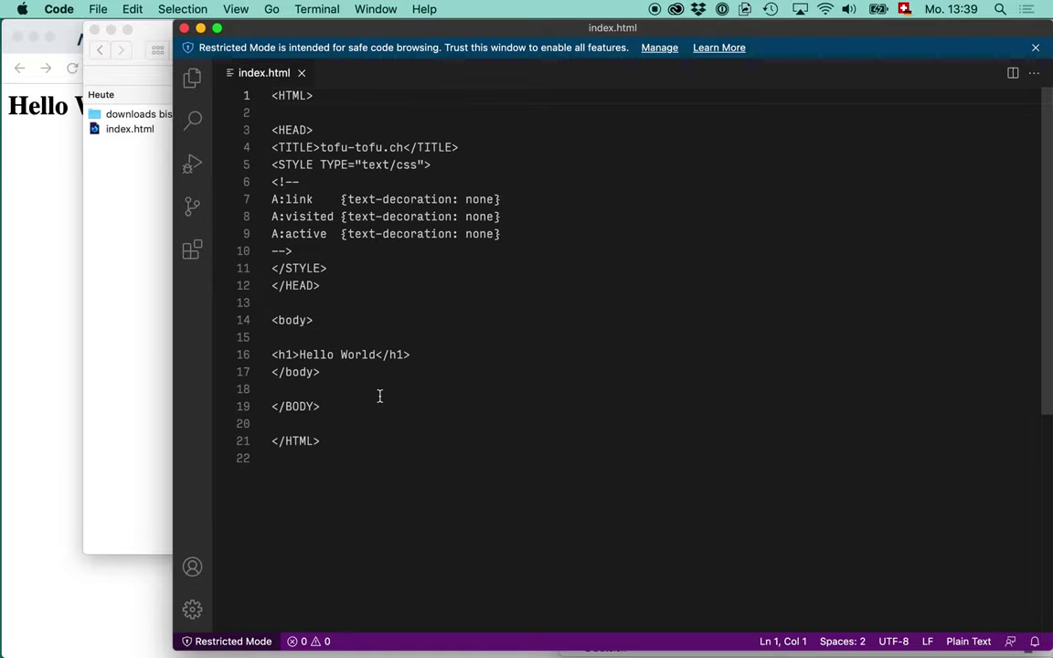
- Delete all of index.html's content and dismiss the Restricted Mode banner
key("super+a")
key("BackSpace")
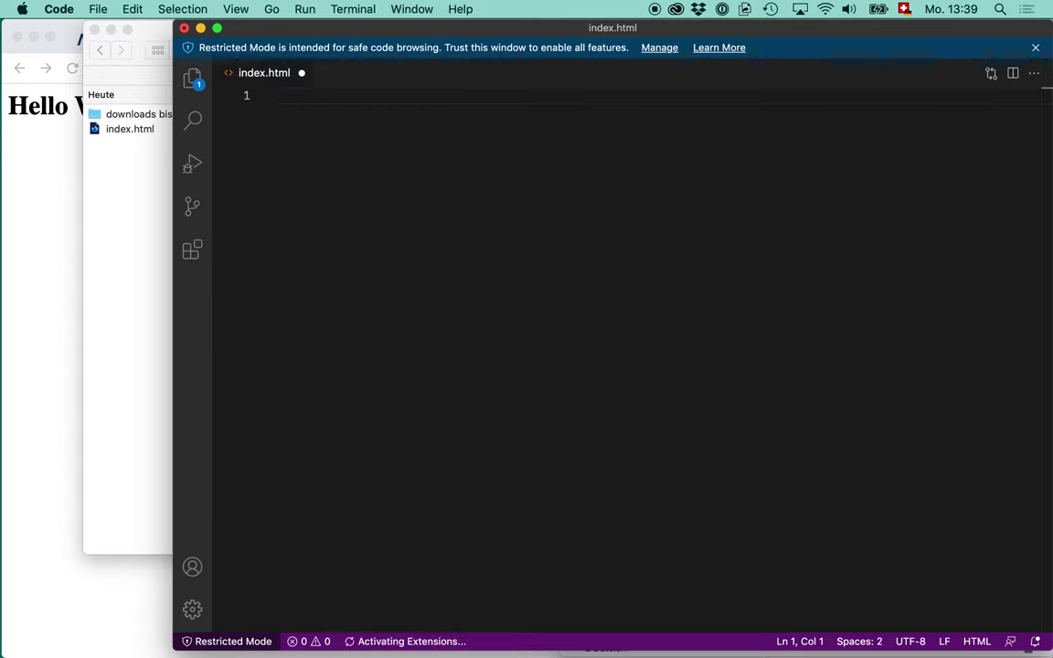
type("!!!!!")
key("BackSpace")
key("BackSpace")
key("BackSpace")
key("BackSpace")
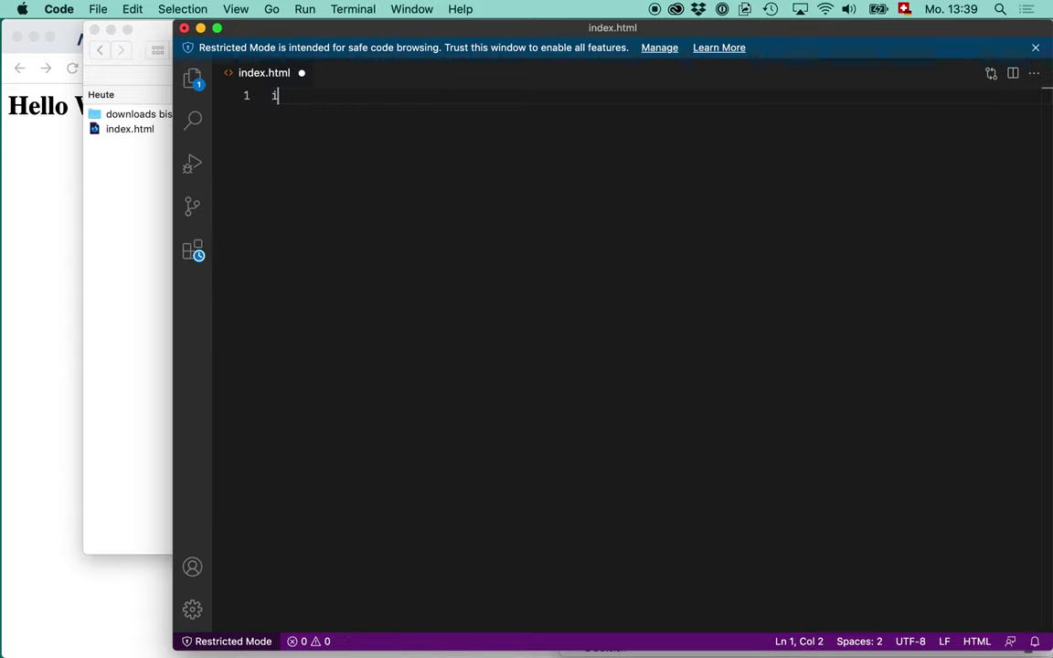
key("BackSpace")
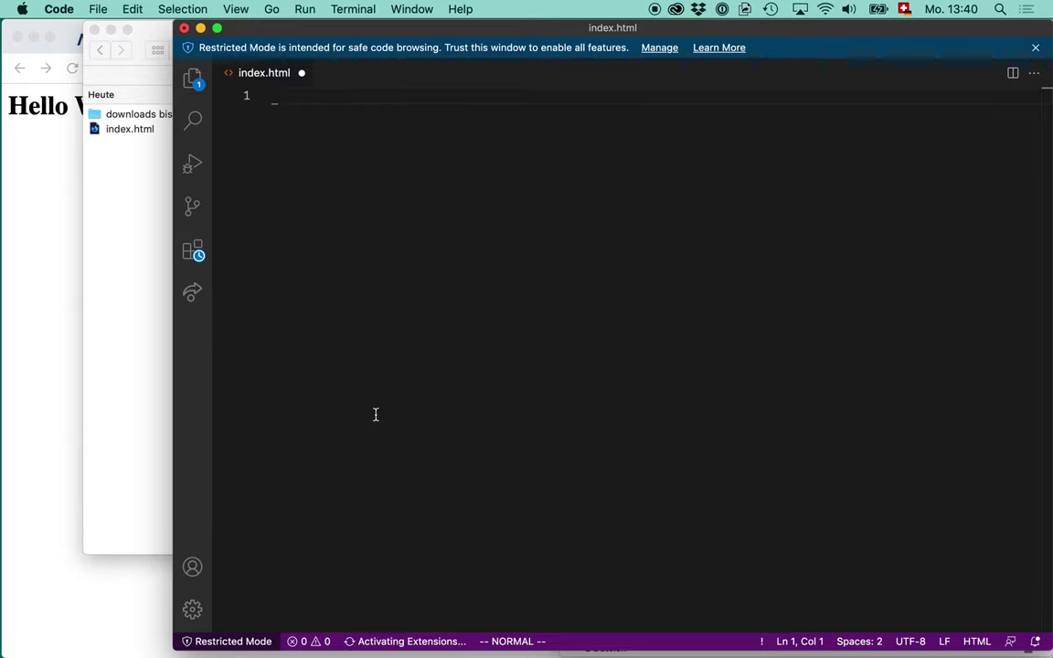
left_click(1036, 47)
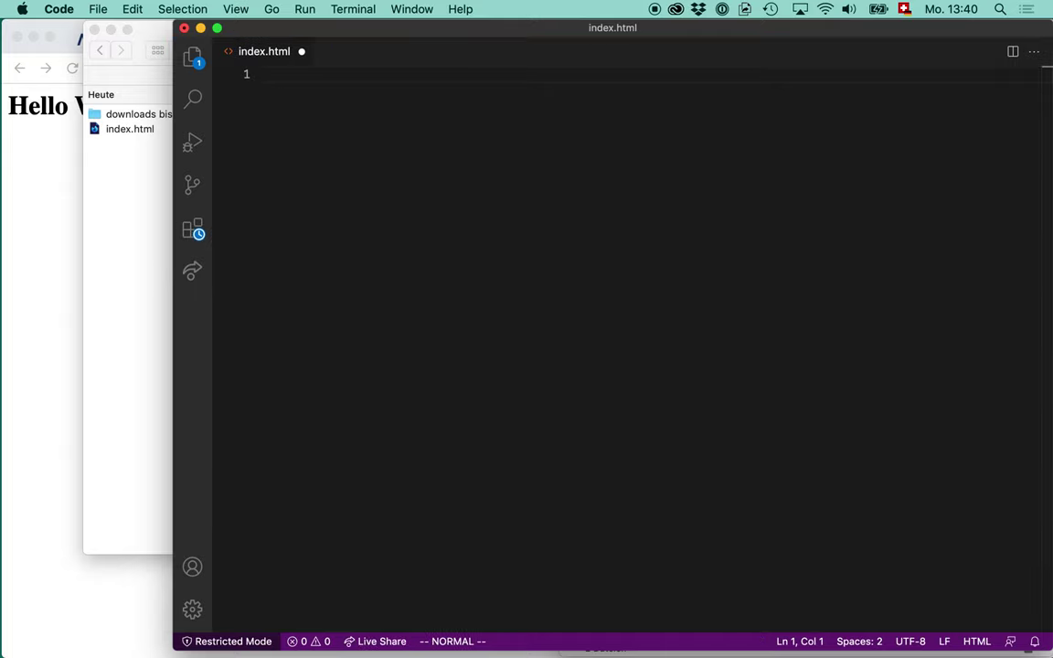
- Expand the ! Emmet HTML5 boilerplate and delete its http-equiv meta line
type("i")
type("!")
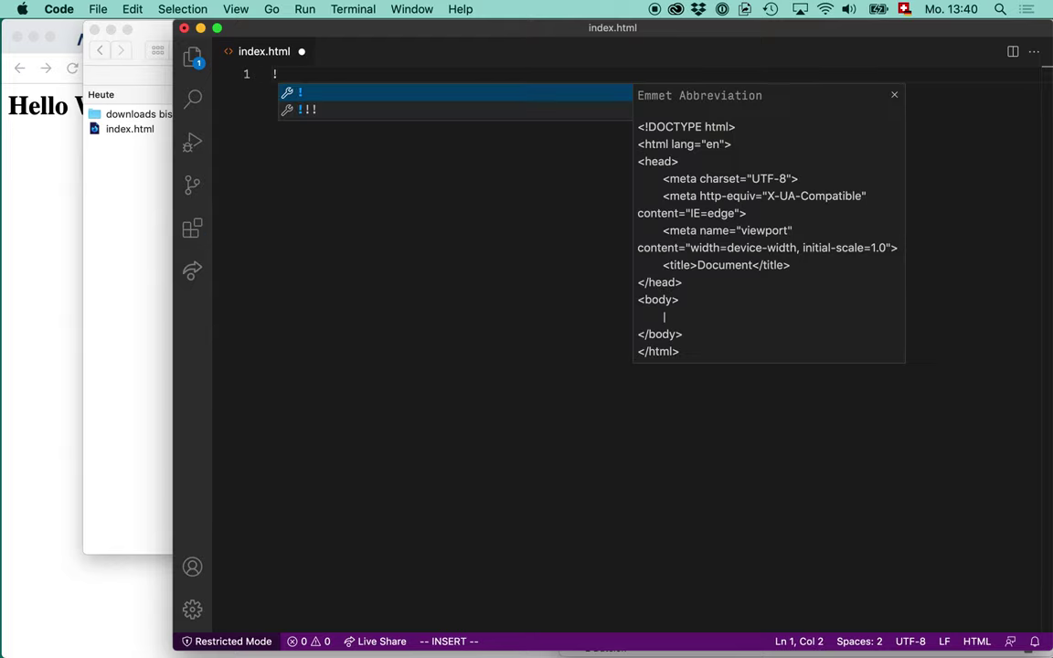
key("Return")
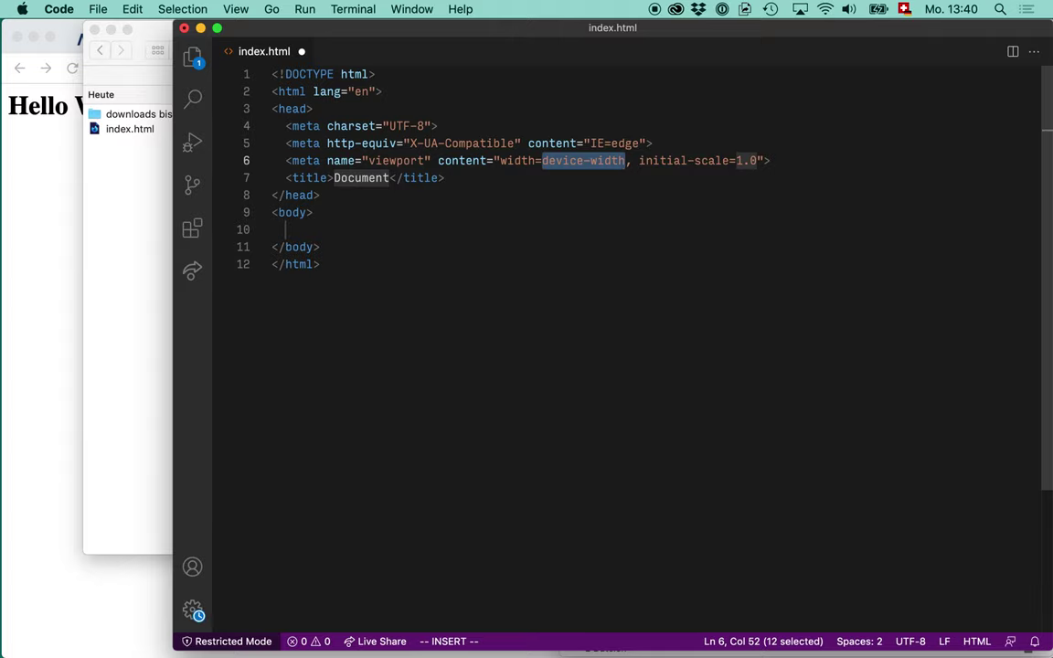
key("Escape")
key("k")
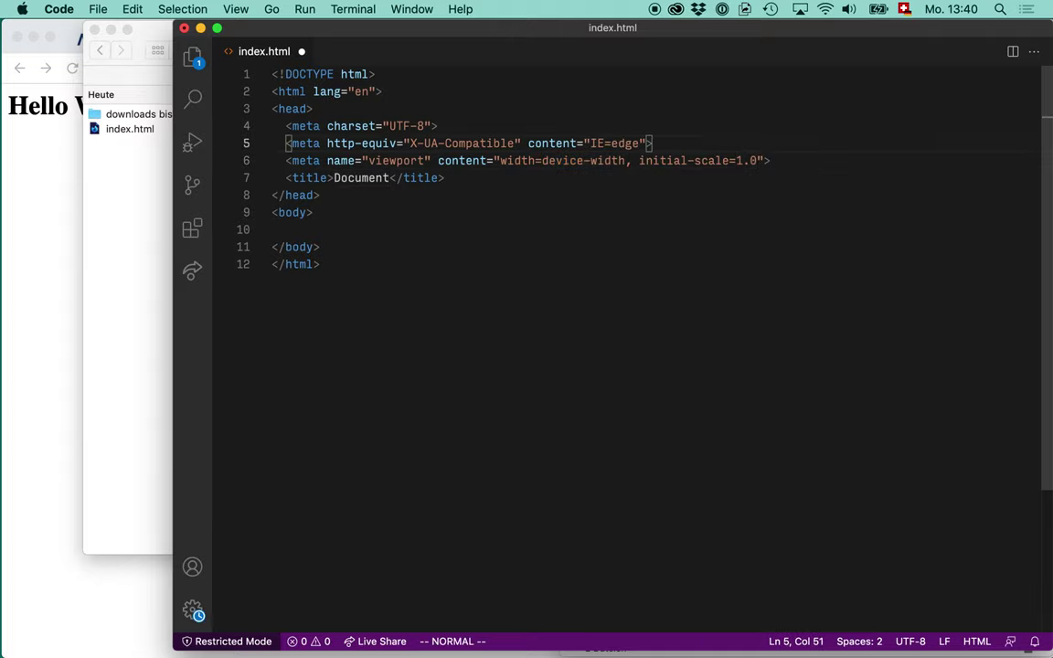
key("d")
key("d")
key("j")
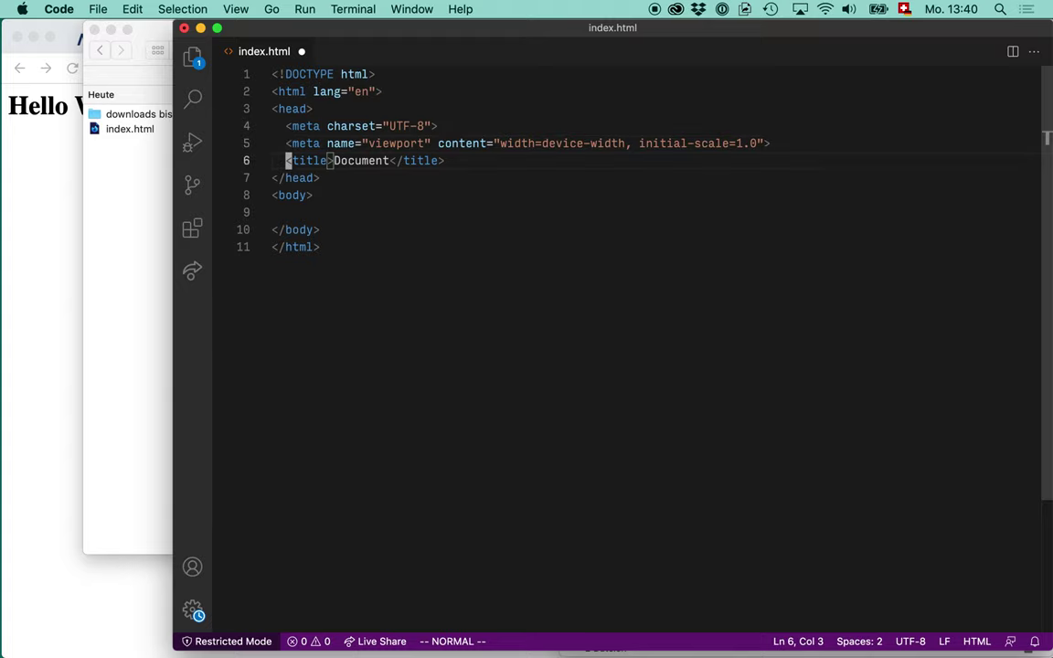
key("k")
key("k")
key("j")
key("j")
key("j")
key("j")
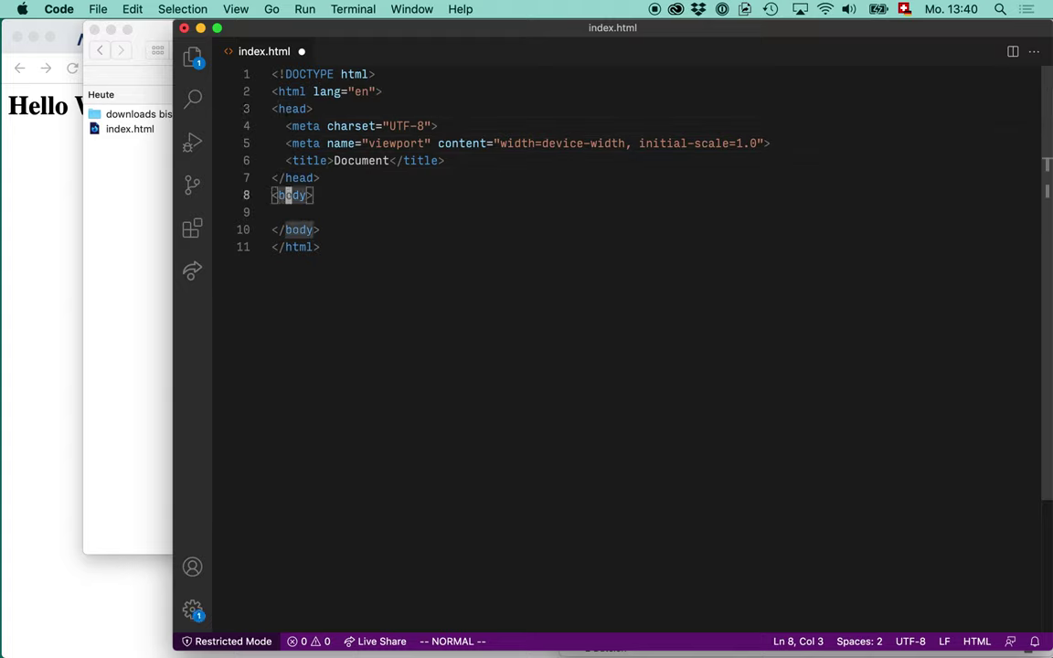
- Add an h1 reading 'Tofu Tofu ist bereit!' in the body and save index.html
key("o")
key("Return")
type("h1")
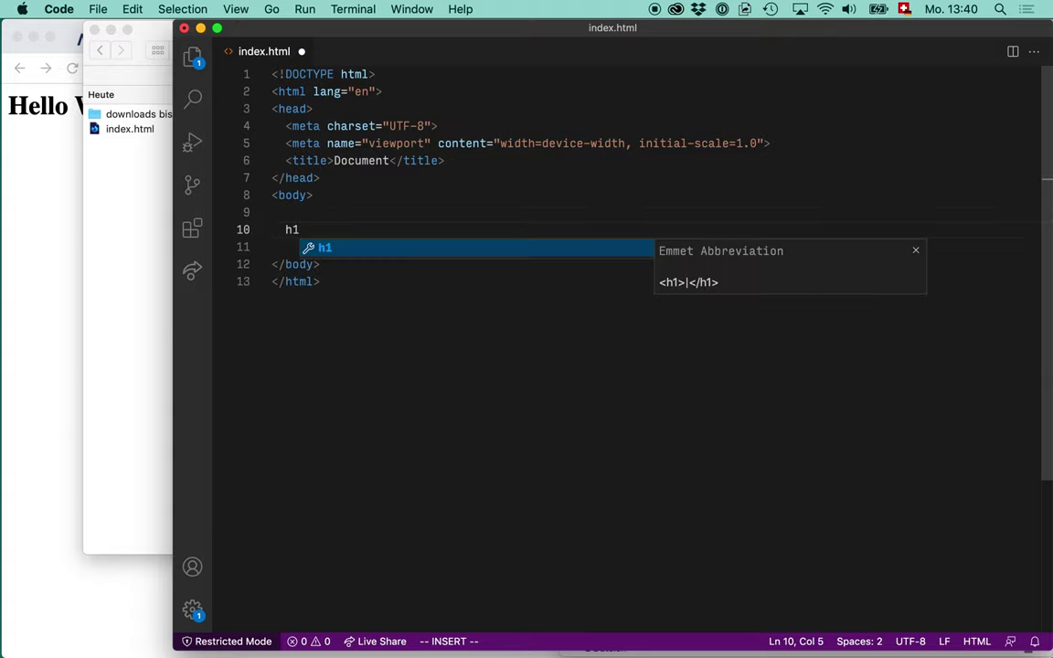
key("Tab")
type("Tofu Tofu ")
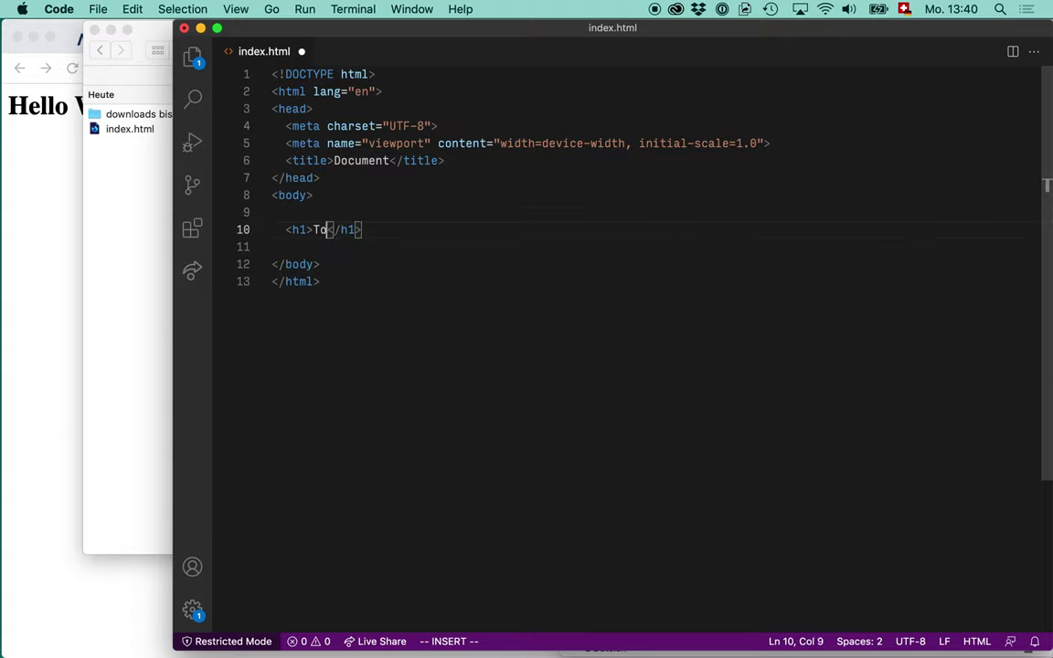
type("ist bereit")
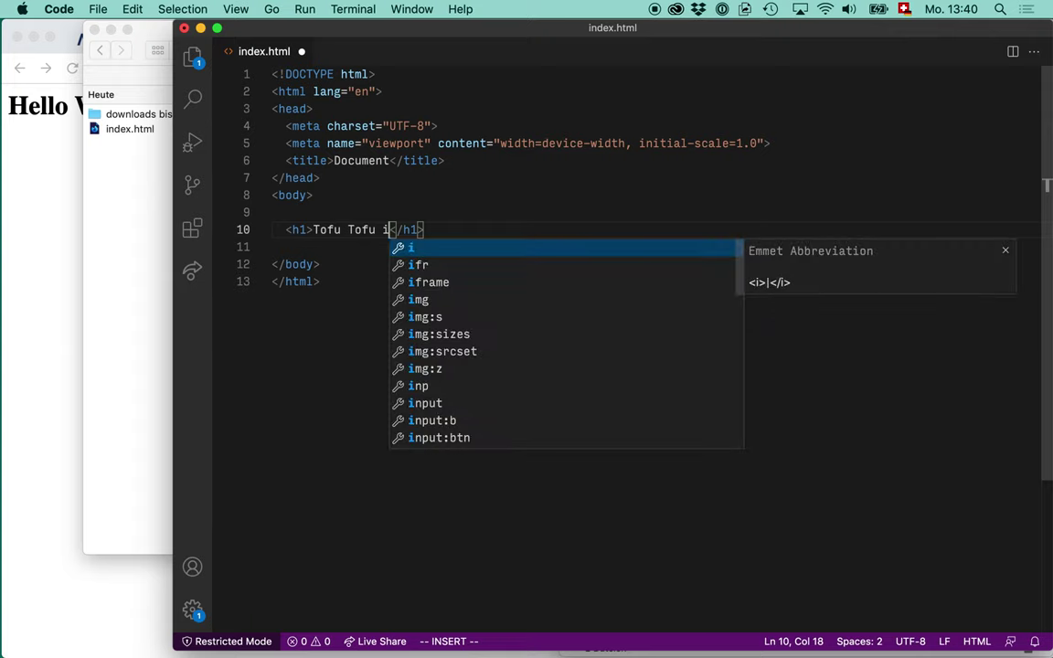
type("!")
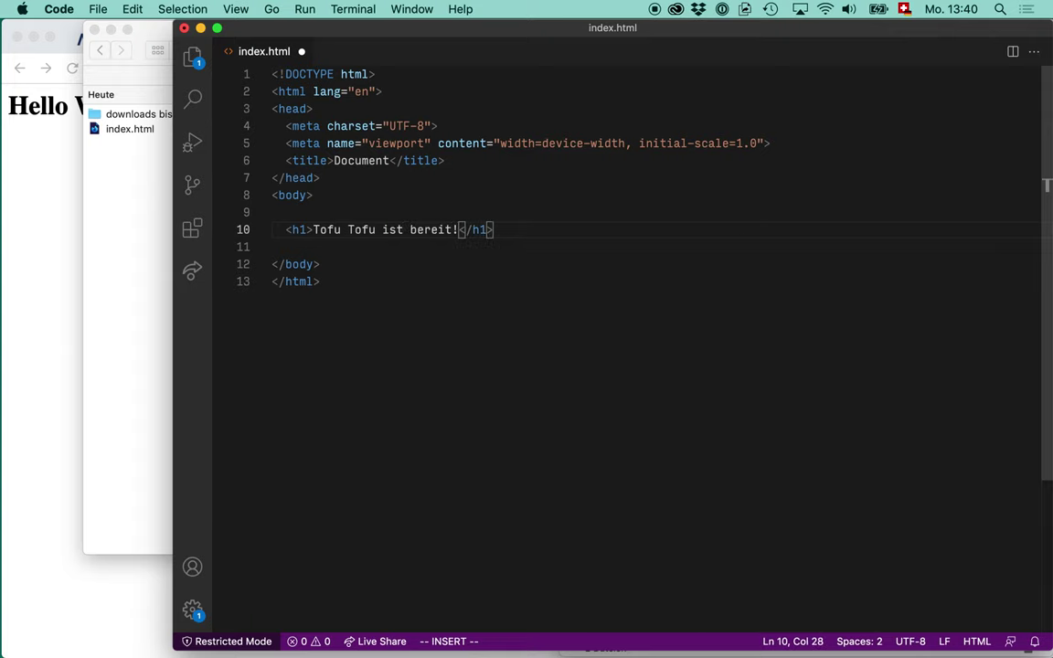
key("super+s")
- Drag index.html from Downloads into Cyberduck's /tofu-tofu and confirm overwriting with Fortfahren
left_click(184, 28)
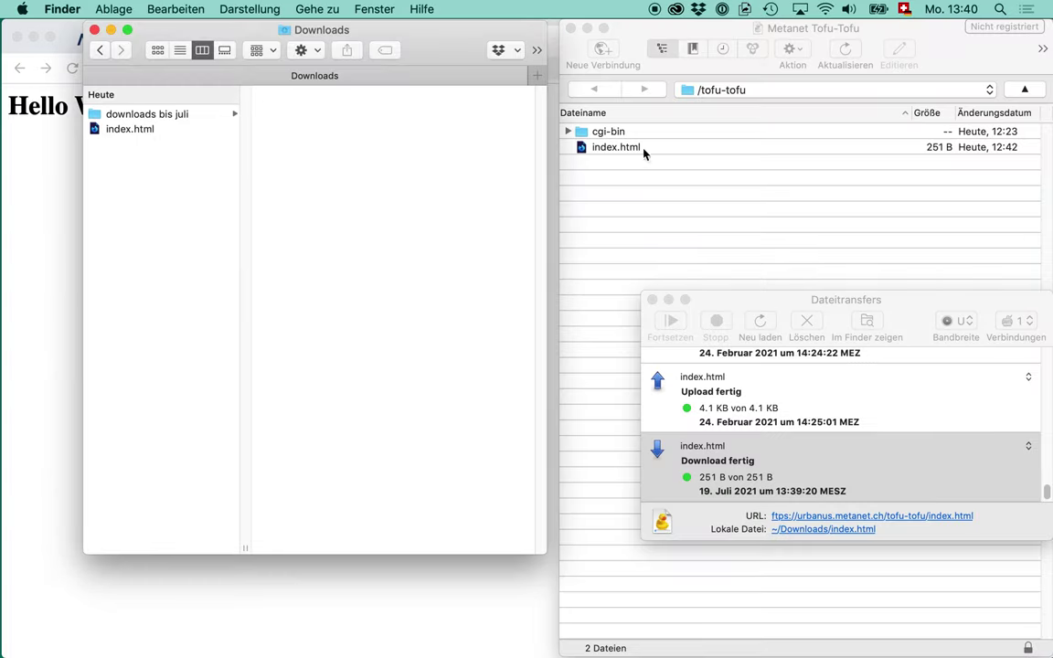
left_click(638, 164)
left_click_drag(96, 133, 630, 236)
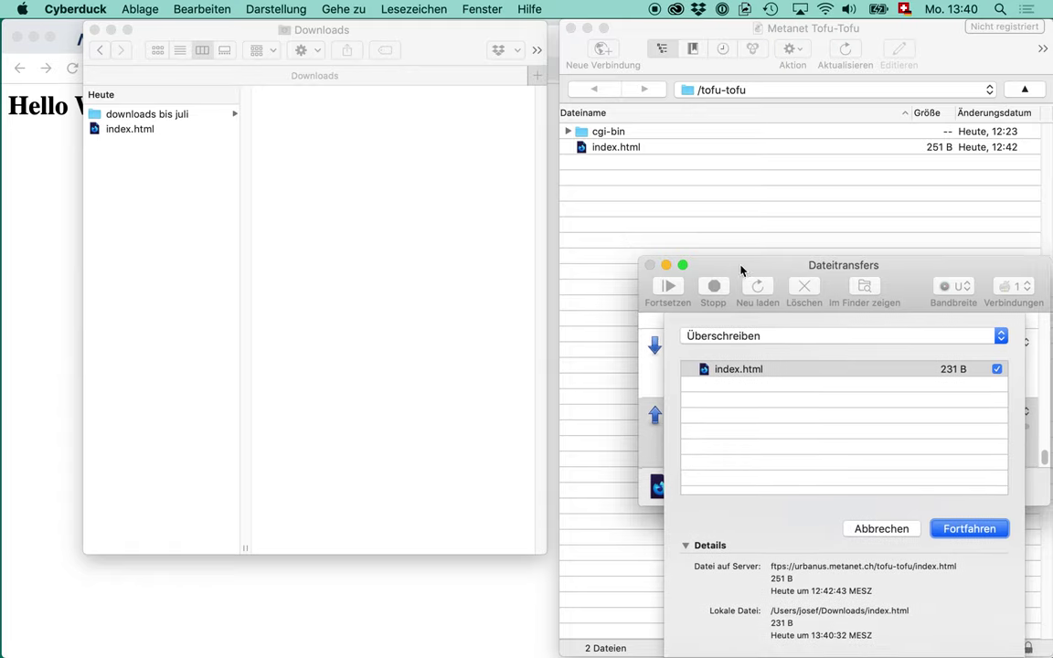
left_click_drag(741, 268, 647, 210)
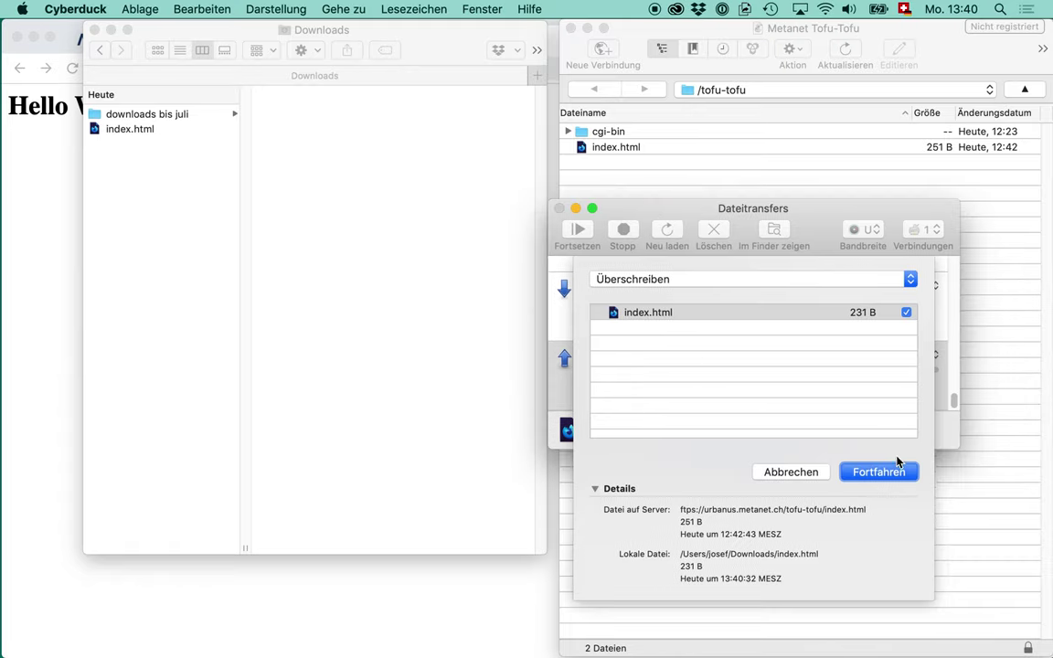
left_click(855, 471)
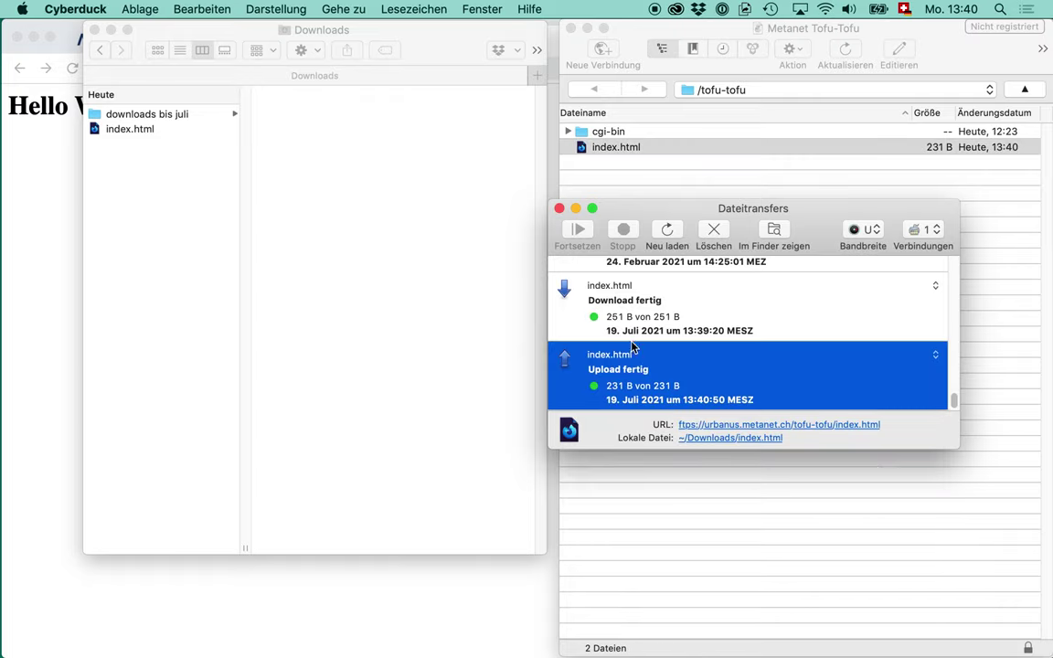
left_click(559, 208)
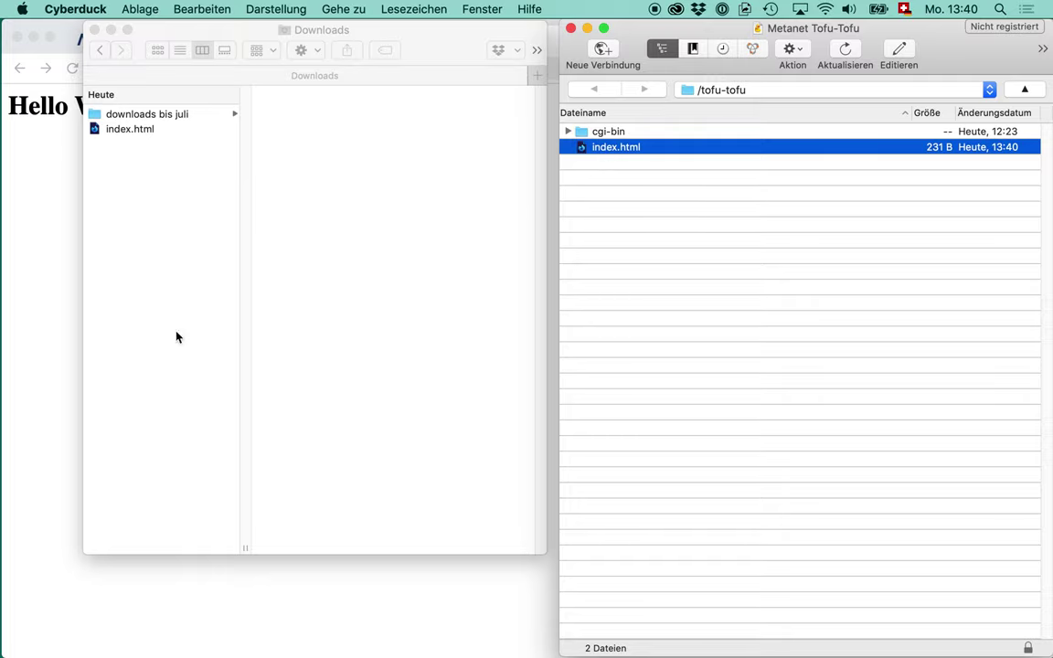
left_click(7, 351)
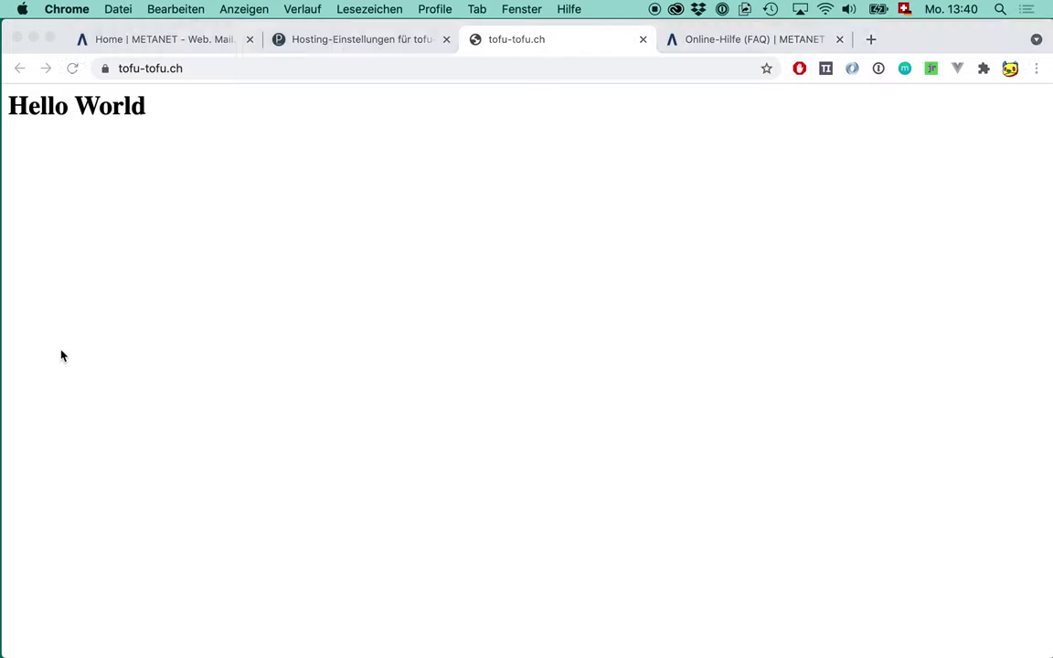
- Reload the tofu-tofu.ch tab to show the 'Tofu Tofu ist bereit!' heading
left_click(72, 69)
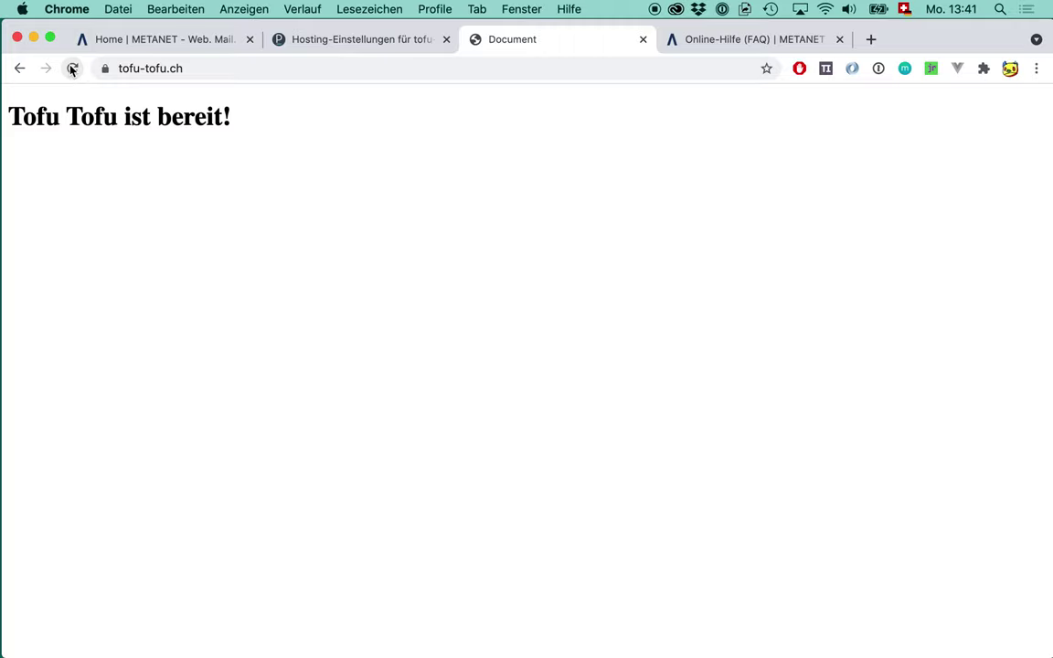
key("super+Tab")
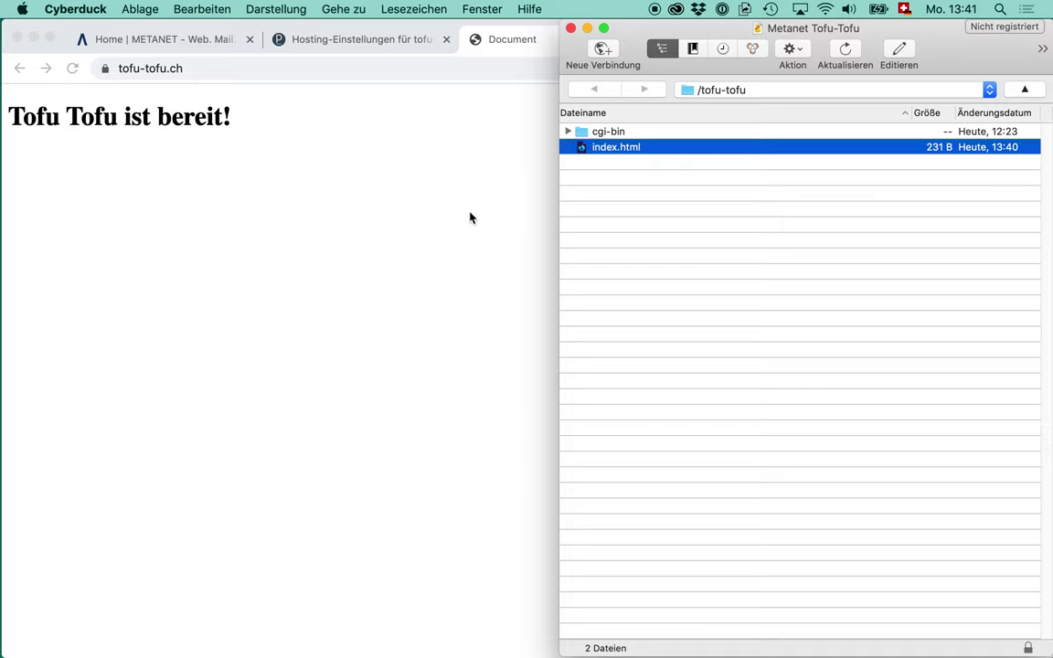
left_click(608, 148)
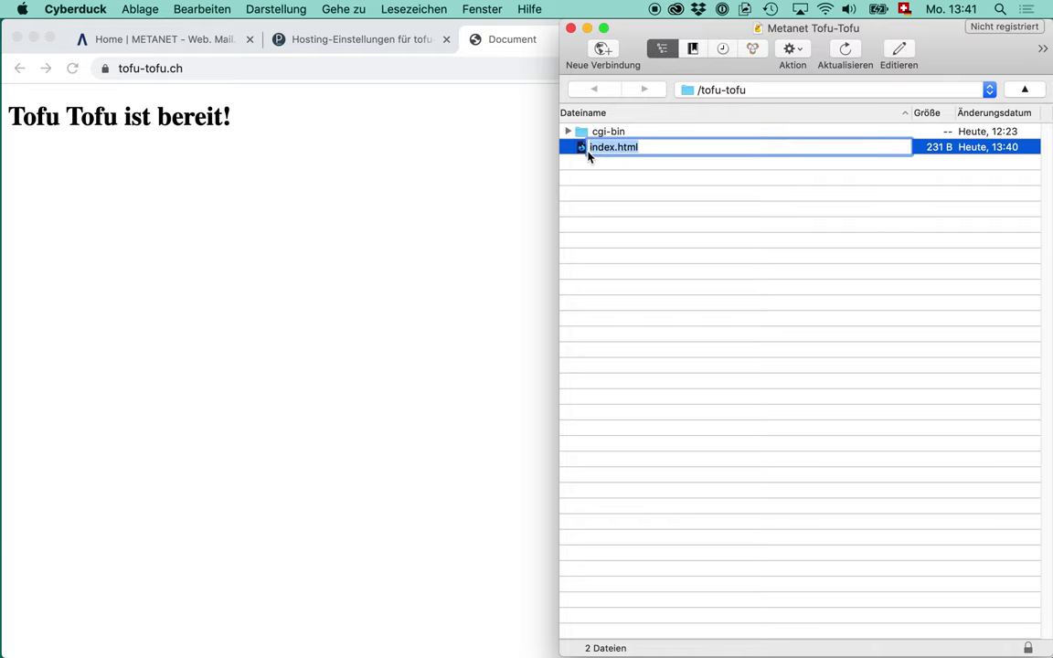
left_click(588, 154)
right_click(588, 155)
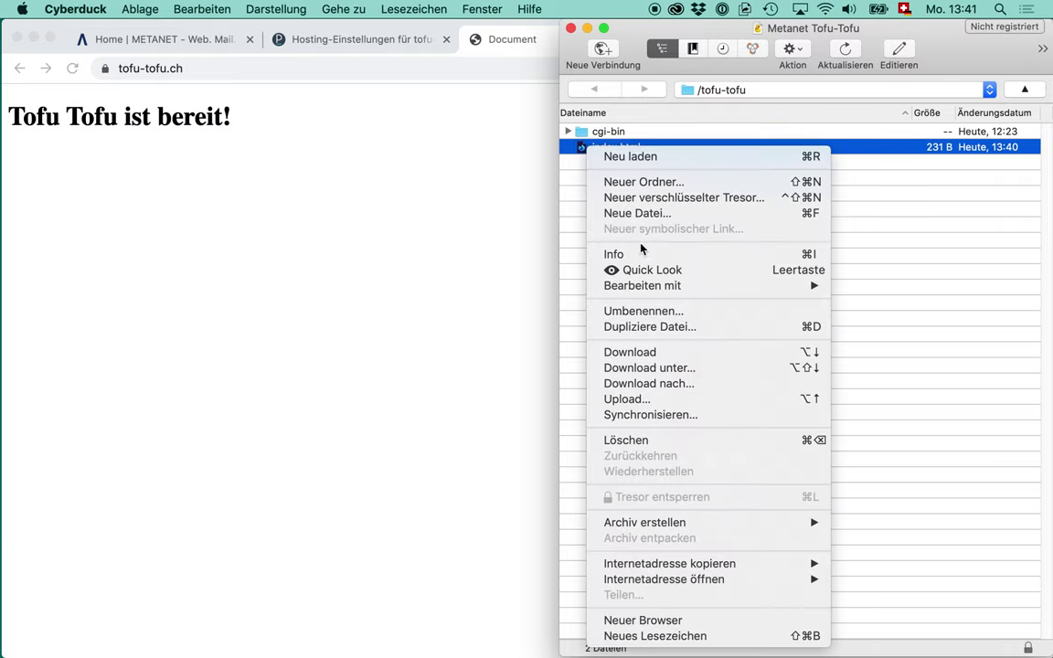
mouse_move(655, 291)
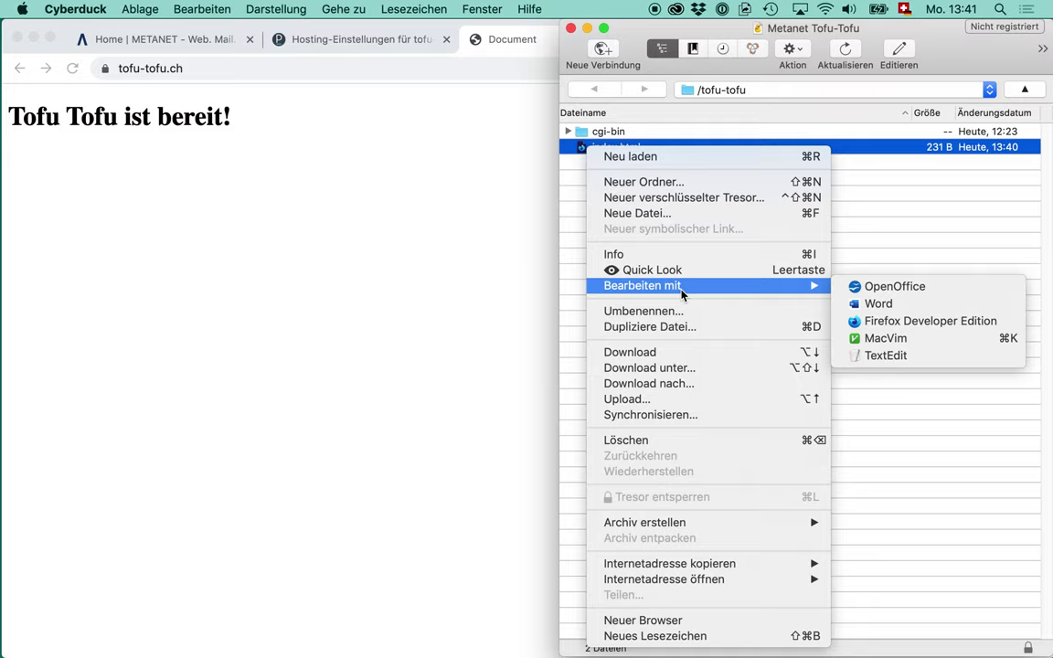
left_click(583, 224)
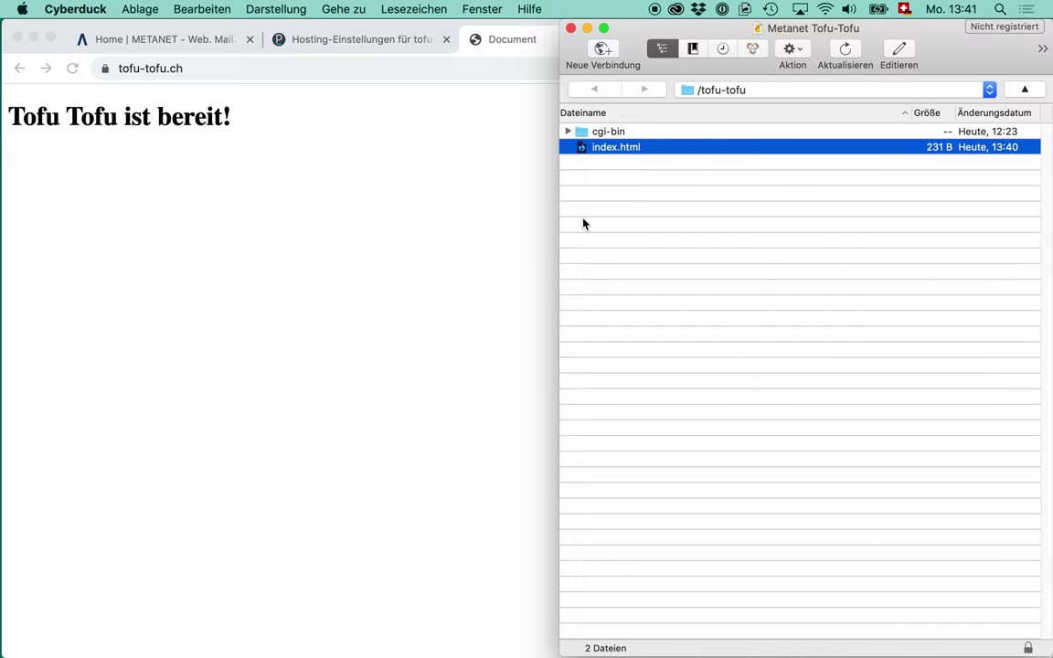
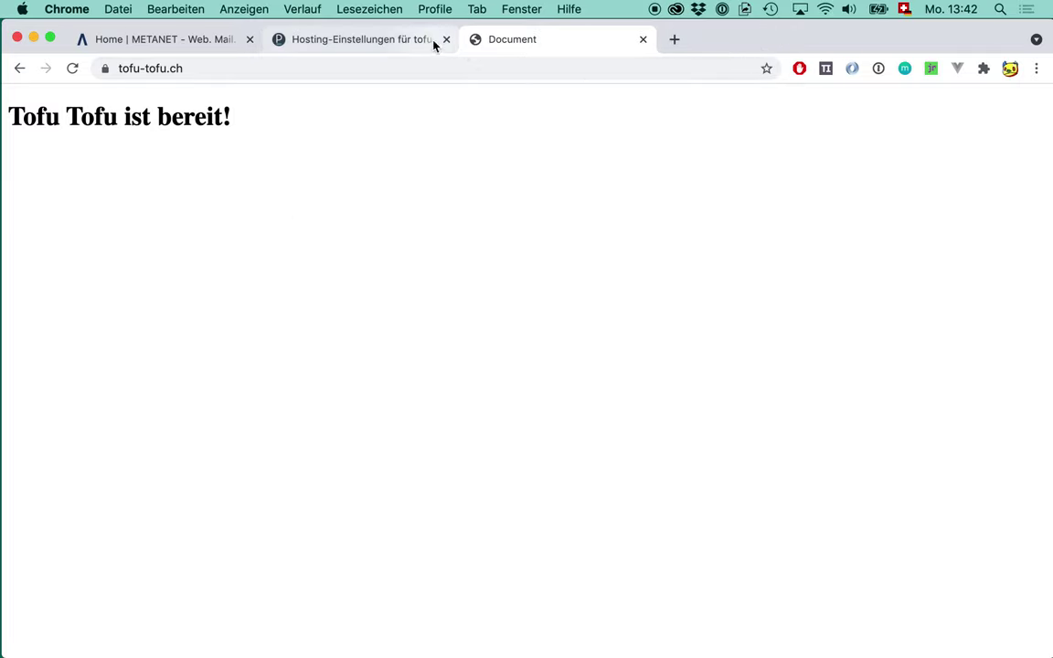
- Open a new tab and load the getkirby.com homepage from the 'get' suggestion
left_click(673, 39)
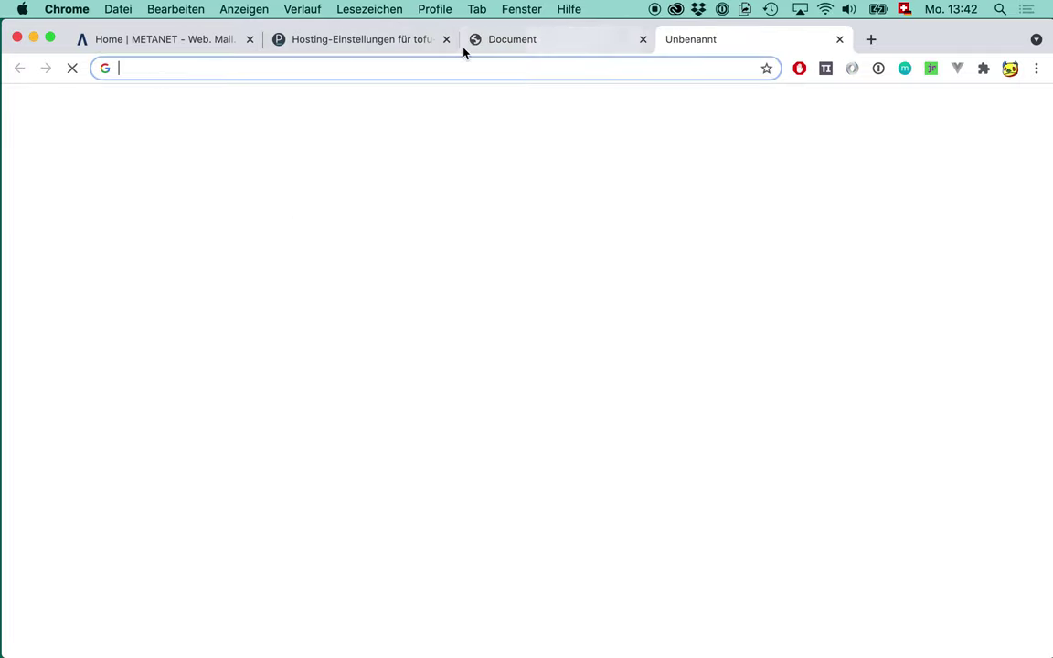
type("get")
key("Return")
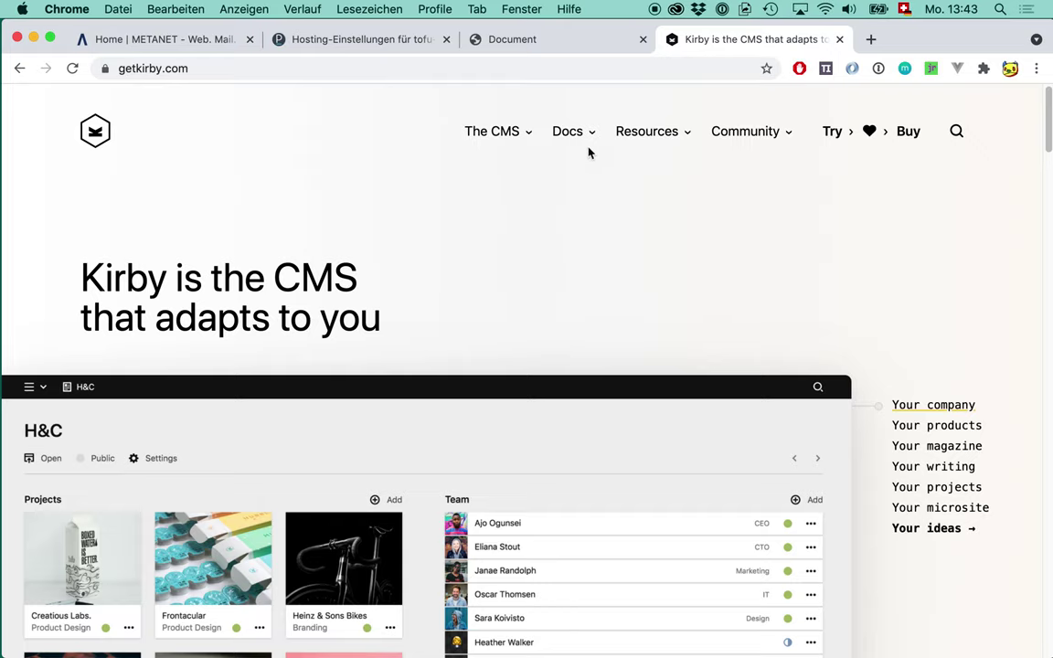
mouse_move(590, 146)
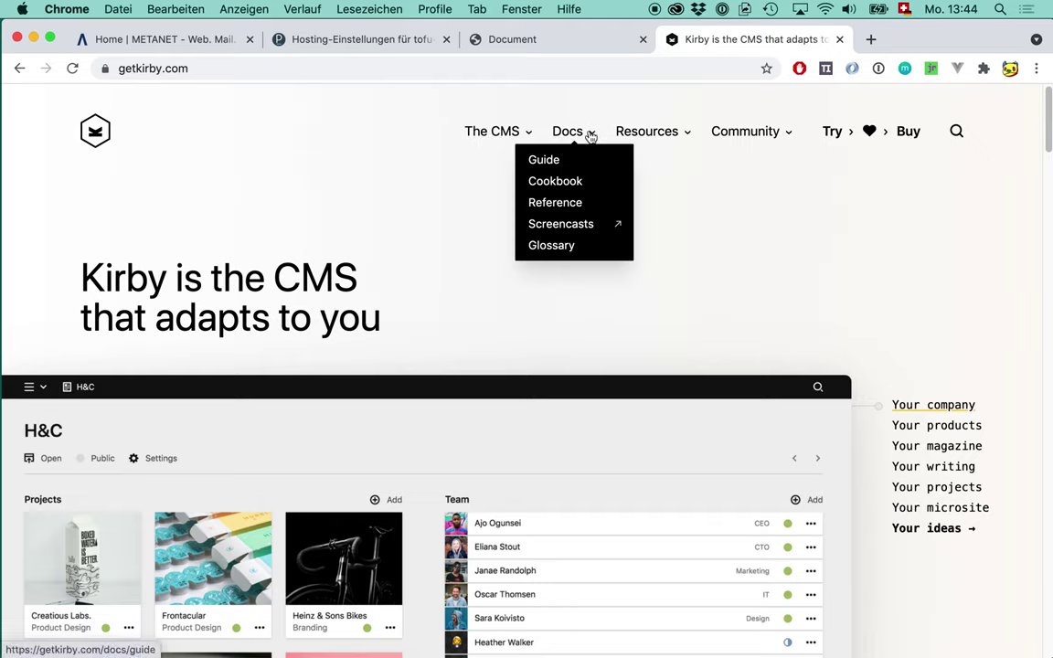
- Go to the Get up and running guide's Download and installation section and download starterkit-main.zip
left_click(546, 169)
left_click(219, 402)
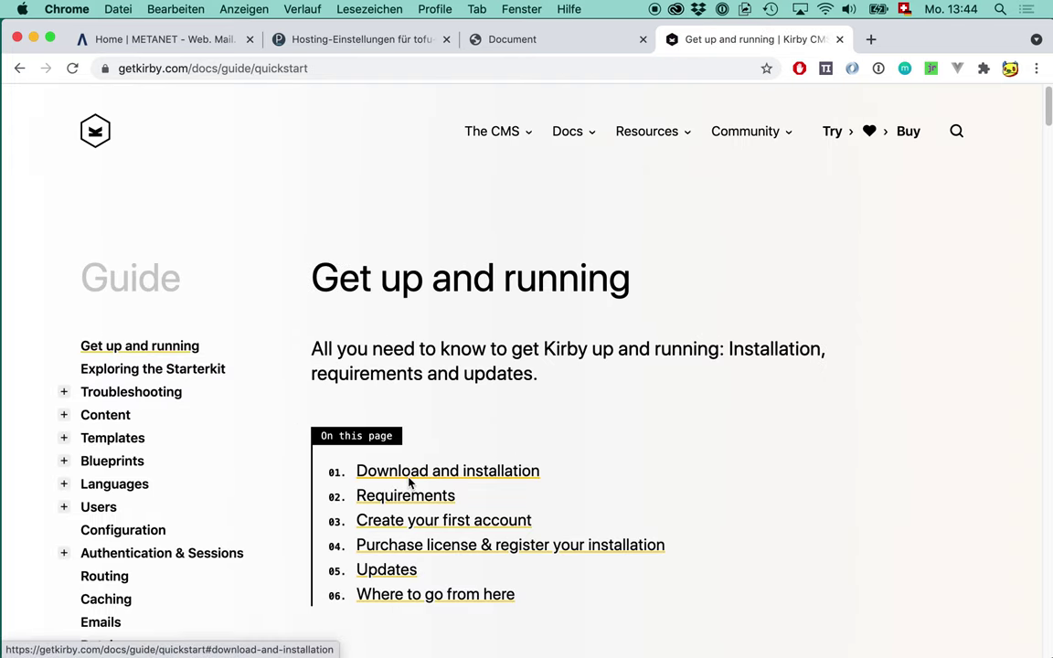
left_click(411, 471)
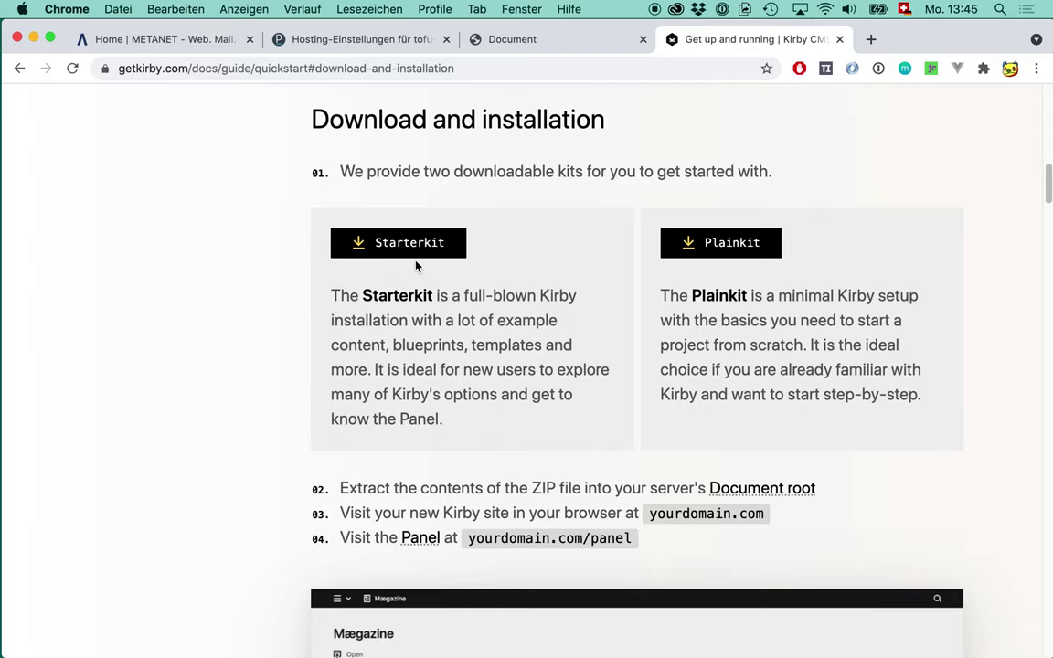
left_click(370, 249)
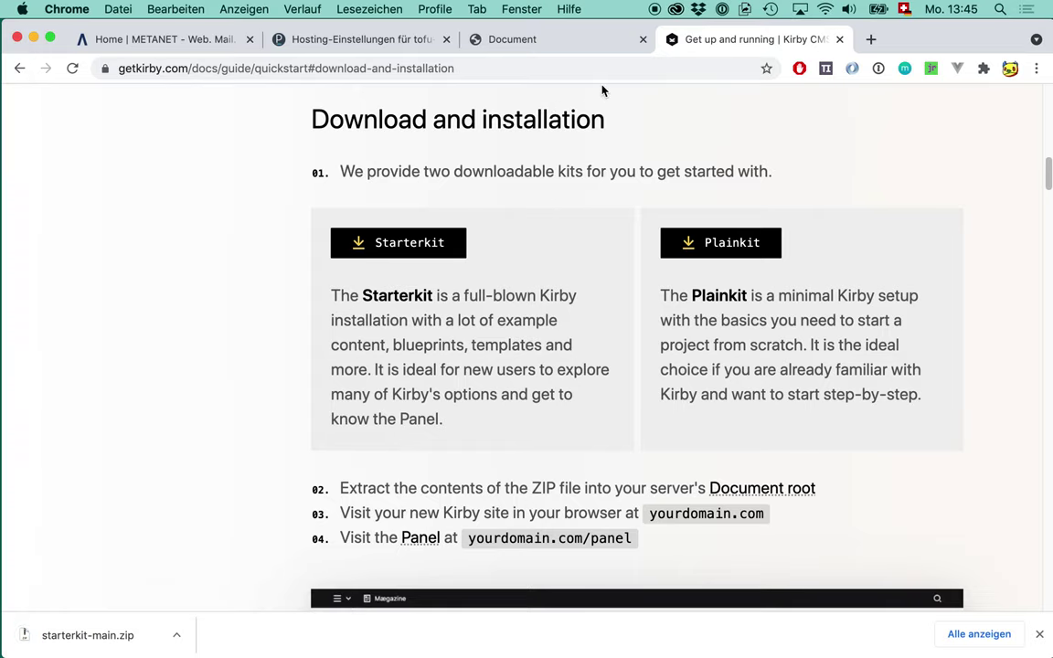
- Briefly switch to Terminal, then return to the Kirby download page in Chrome
key("super+Tab")
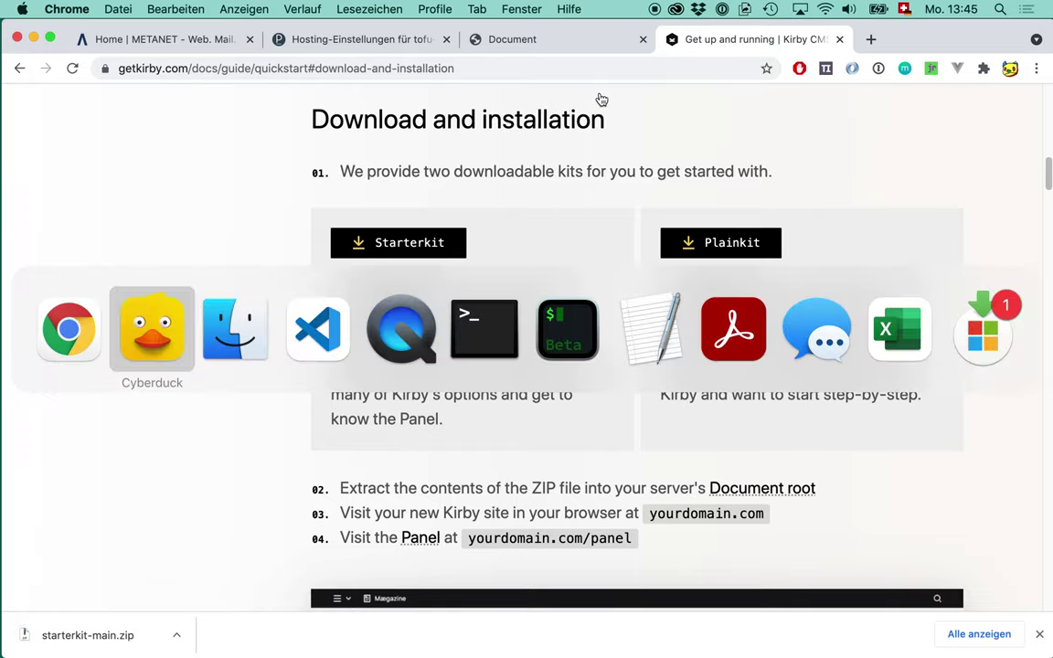
key("super+Tab")
key("super+Tab")
key("super+Tab")
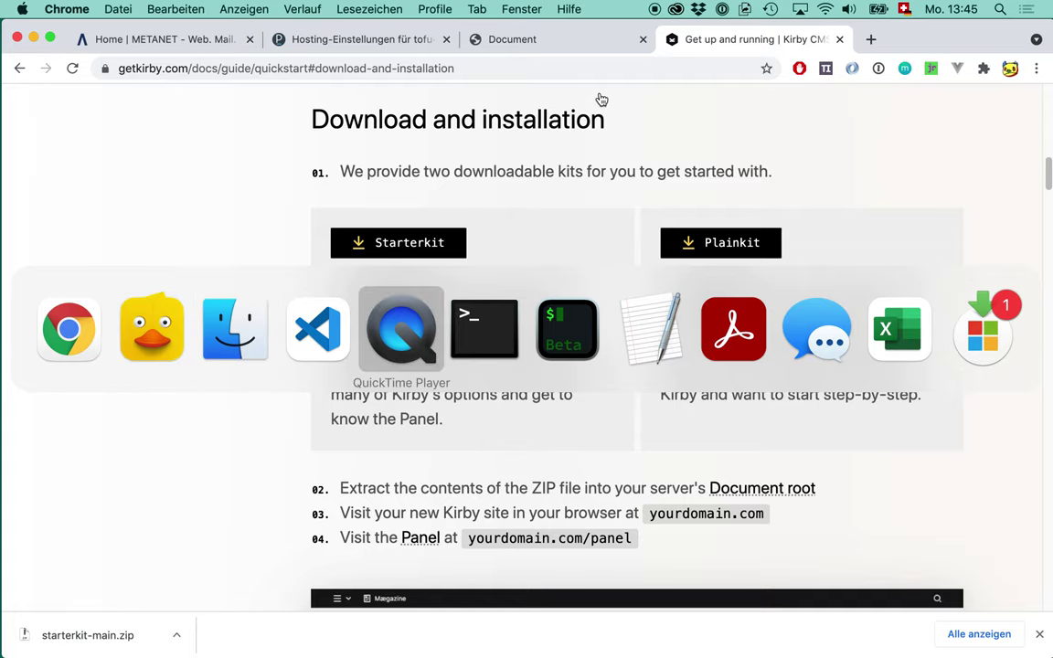
key("Escape")
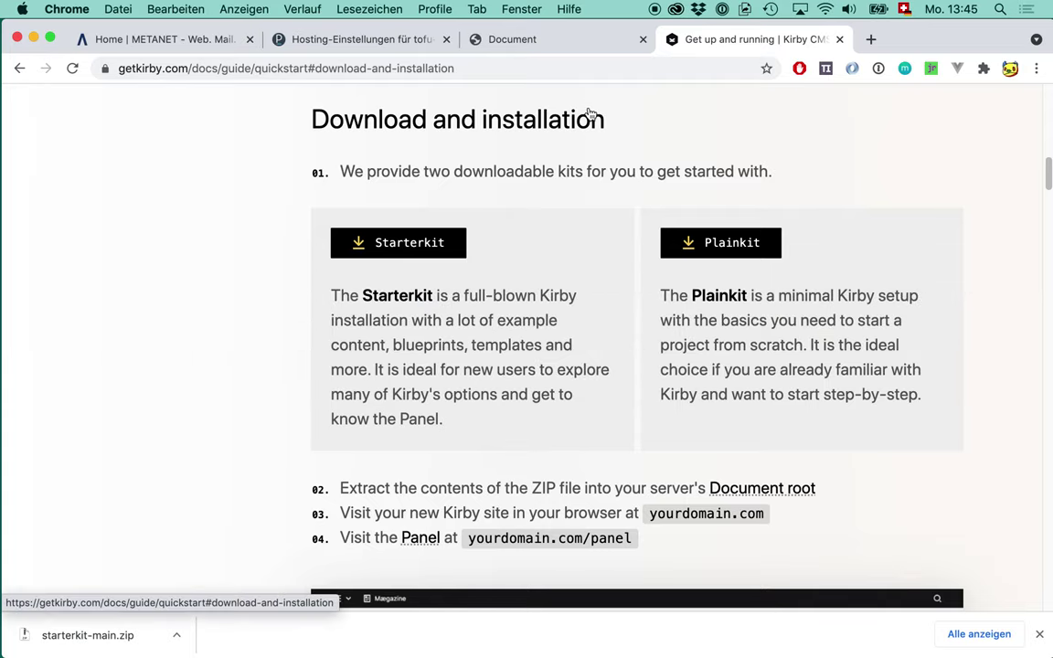
key("super+Tab")
key("super+Tab")
key("super+Tab")
key("super+Tab")
key("super+Tab")
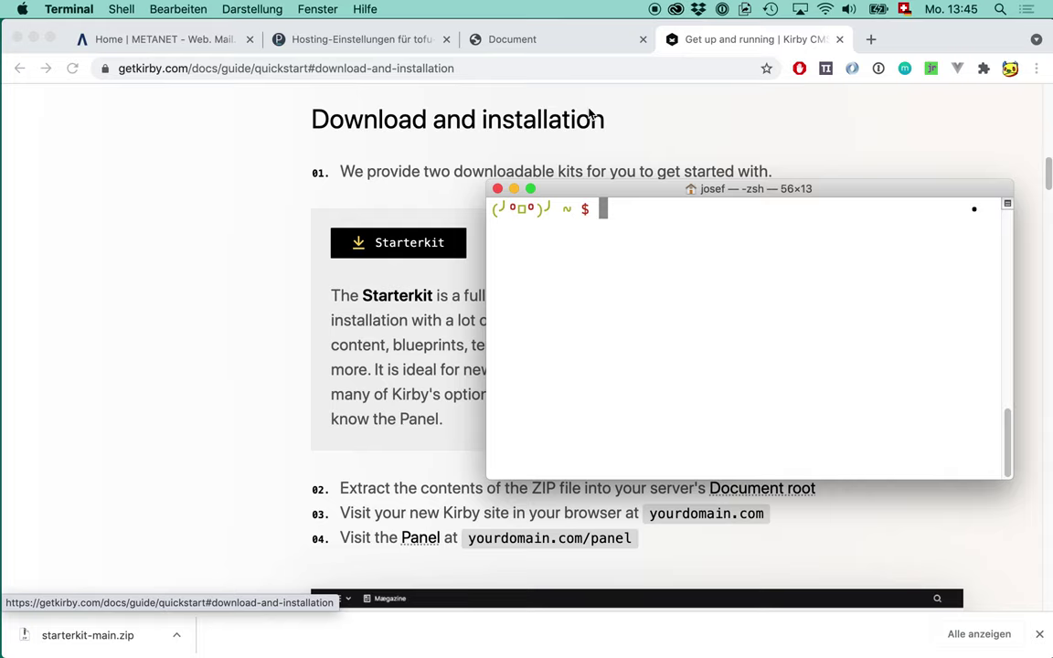
left_click(677, 108)
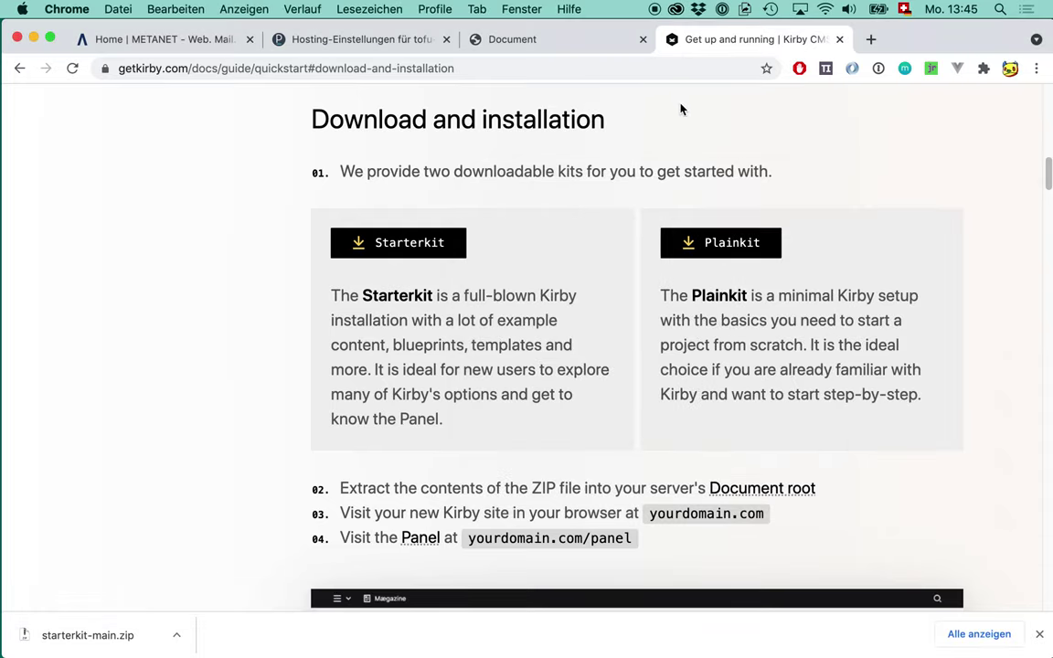
left_click(588, 68)
- Load youtube.com and search for 'kirby cms'
type("y")
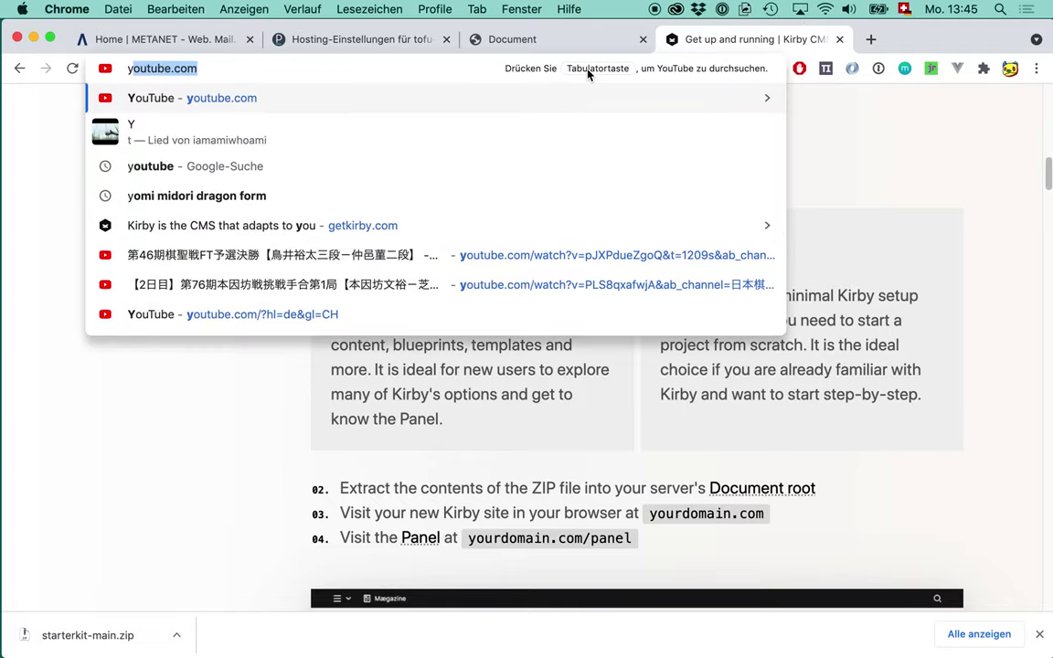
key("Return")
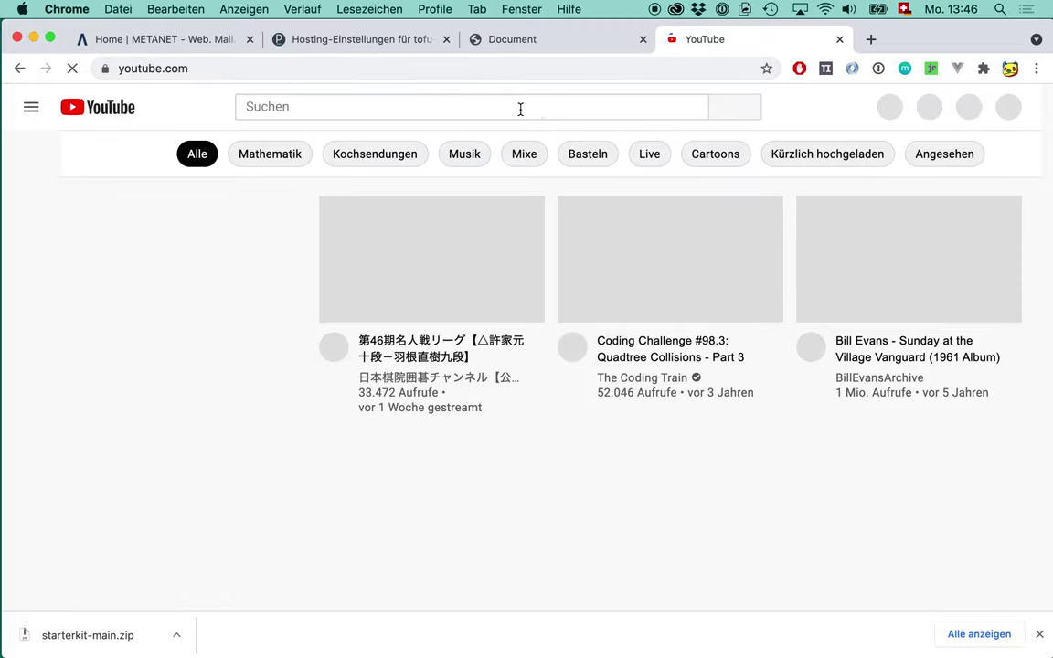
left_click(469, 109)
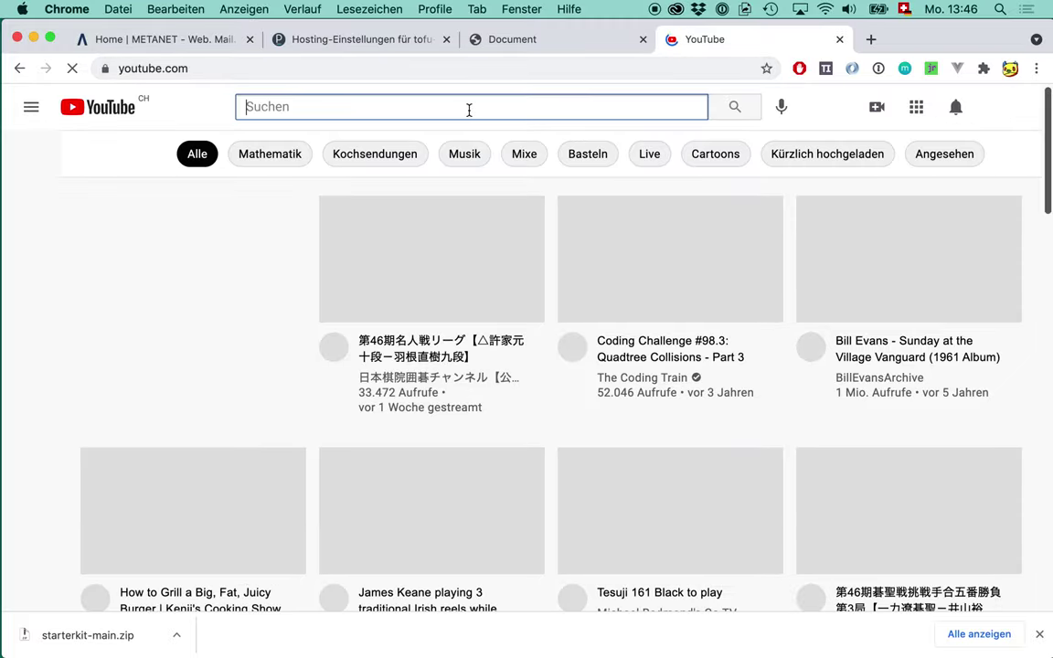
type("kirby")
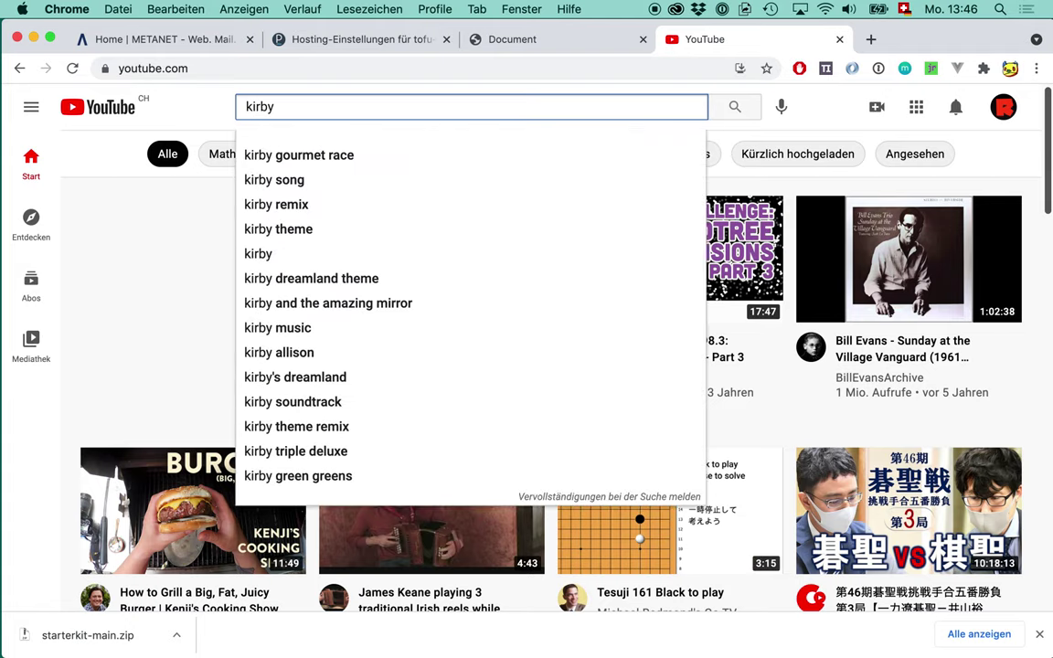
type(" cms")
key("Return")
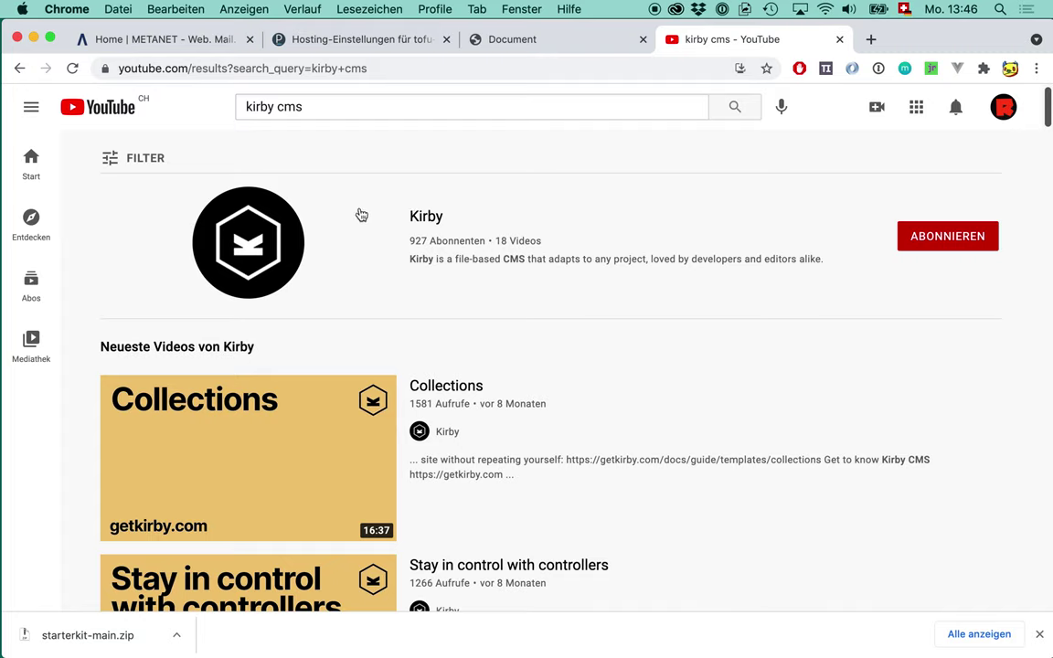
- Open the Kirby channel, pause its featured install video, and bring Terminal forward
left_click(431, 217)
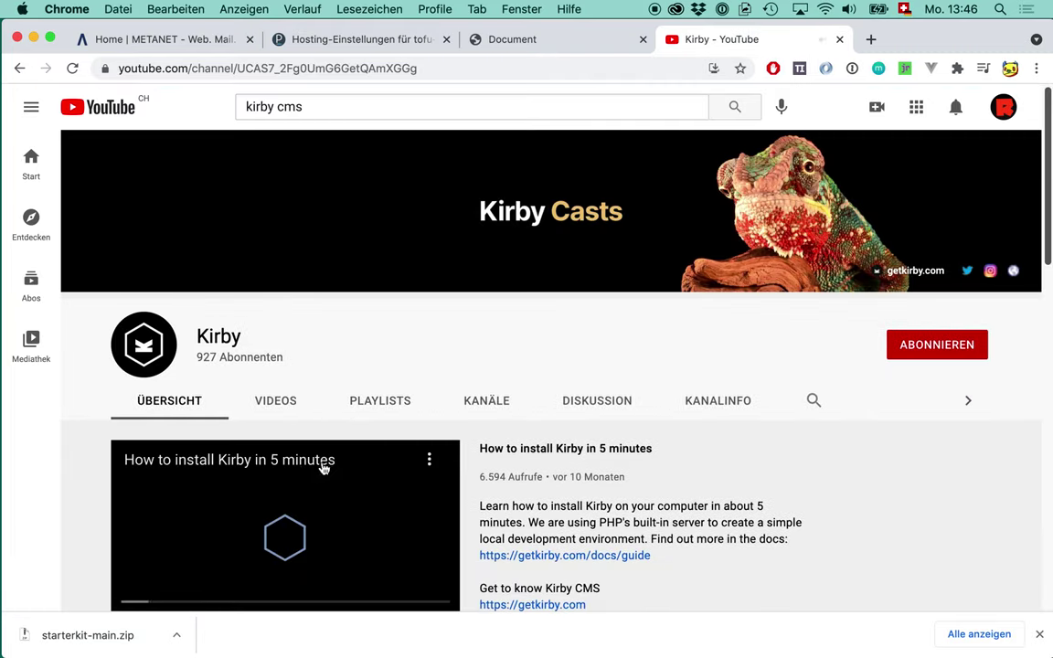
scroll(324, 468, "down", 1)
left_click(135, 568)
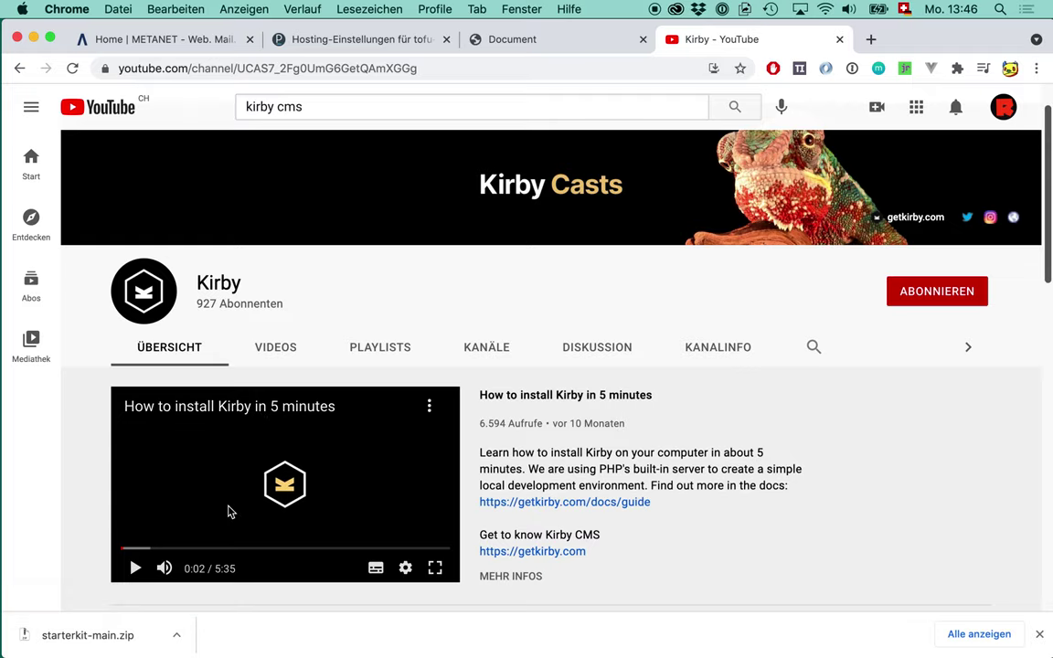
key("super+Tab")
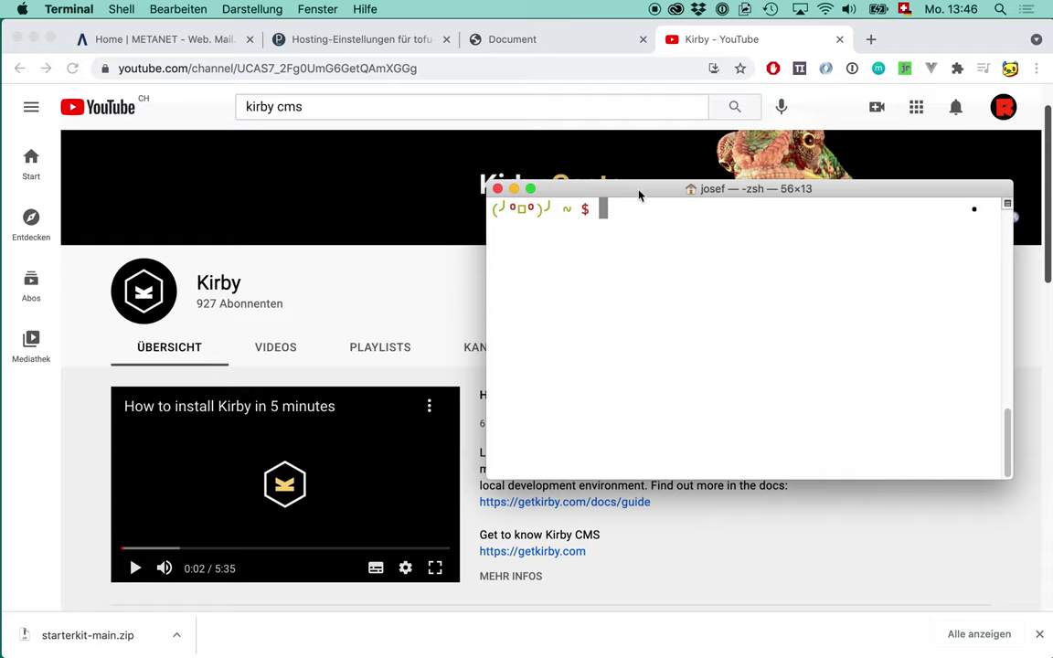
- Unpack starterkit-main.zip in Finder's Downloads folder
left_click_drag(640, 194, 665, 232)
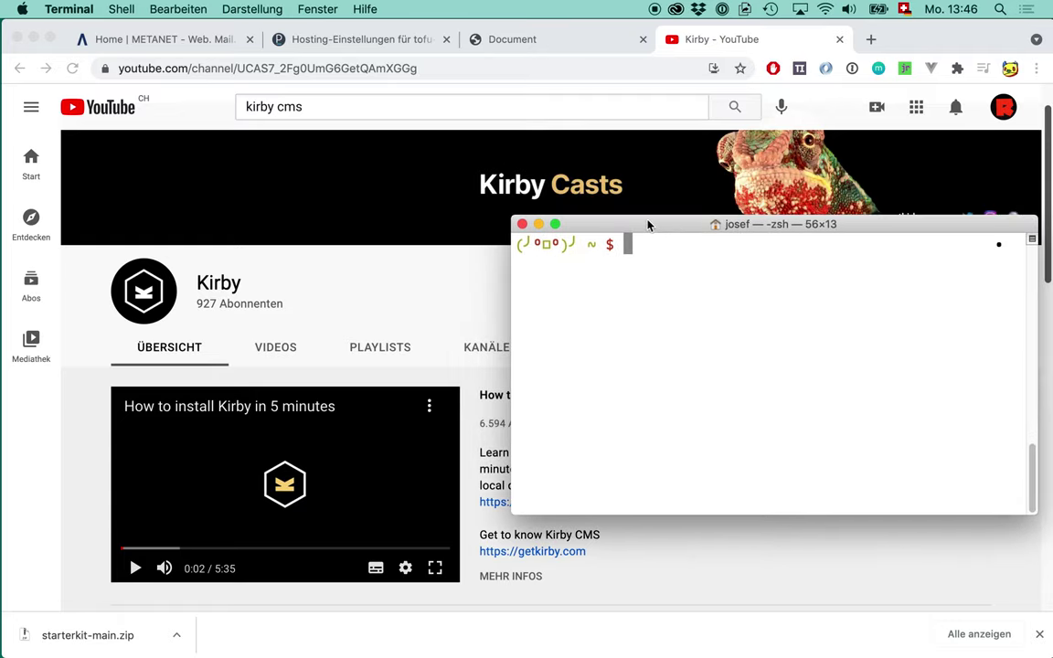
key("super+Tab")
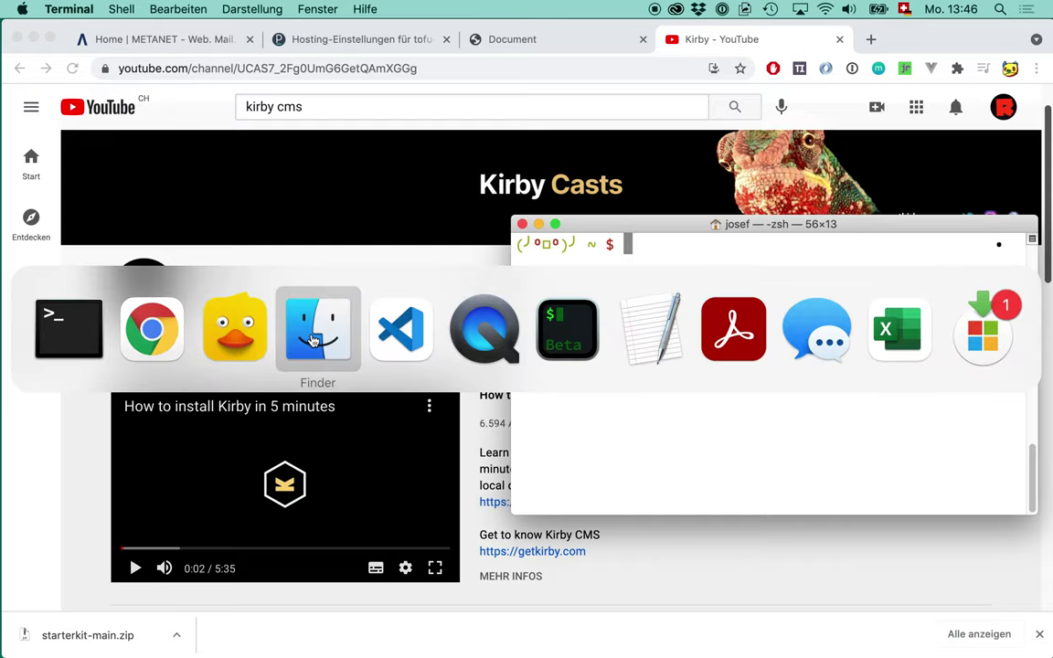
left_click(312, 340)
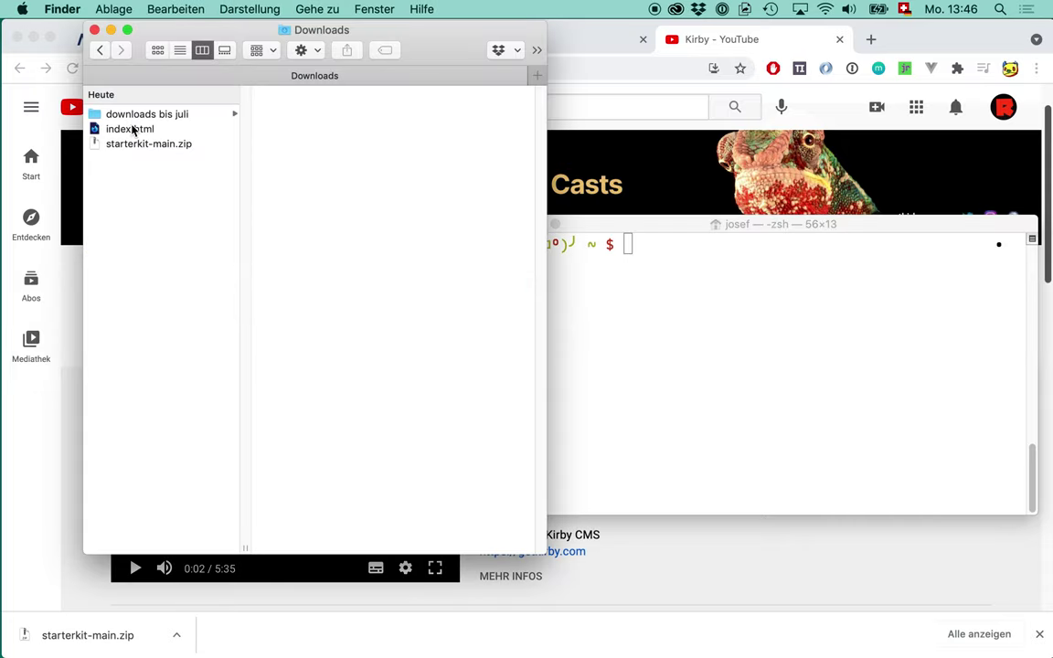
left_click(111, 146)
double_click(112, 146)
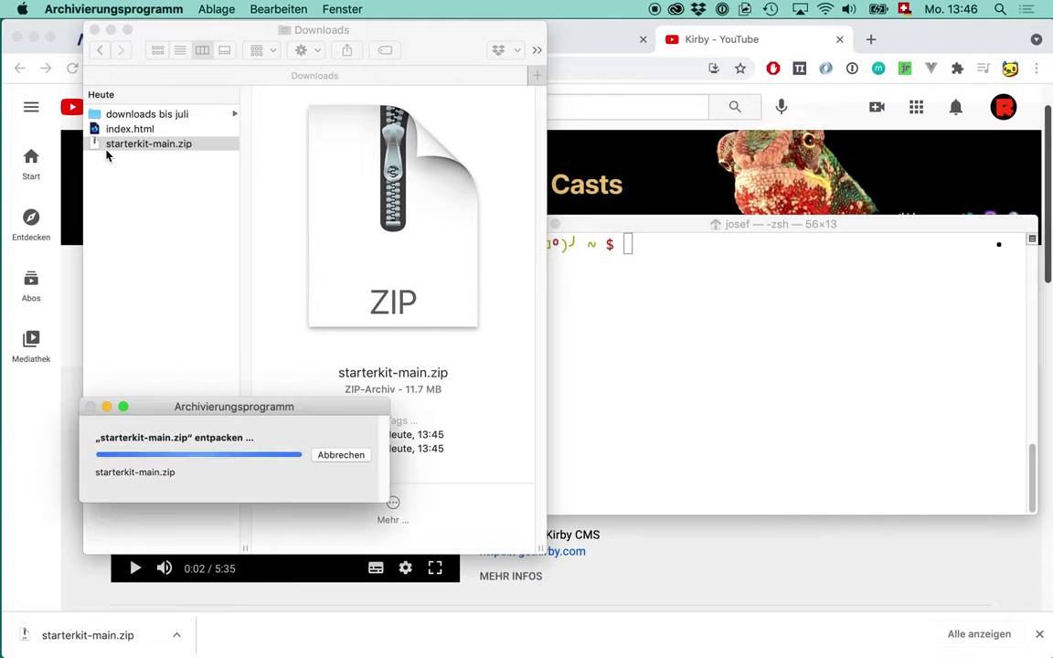
- Move starterkit-main.zip to the Trash and view the starterkit-main folder's contents
left_click(132, 161)
key("super+BackSpace")
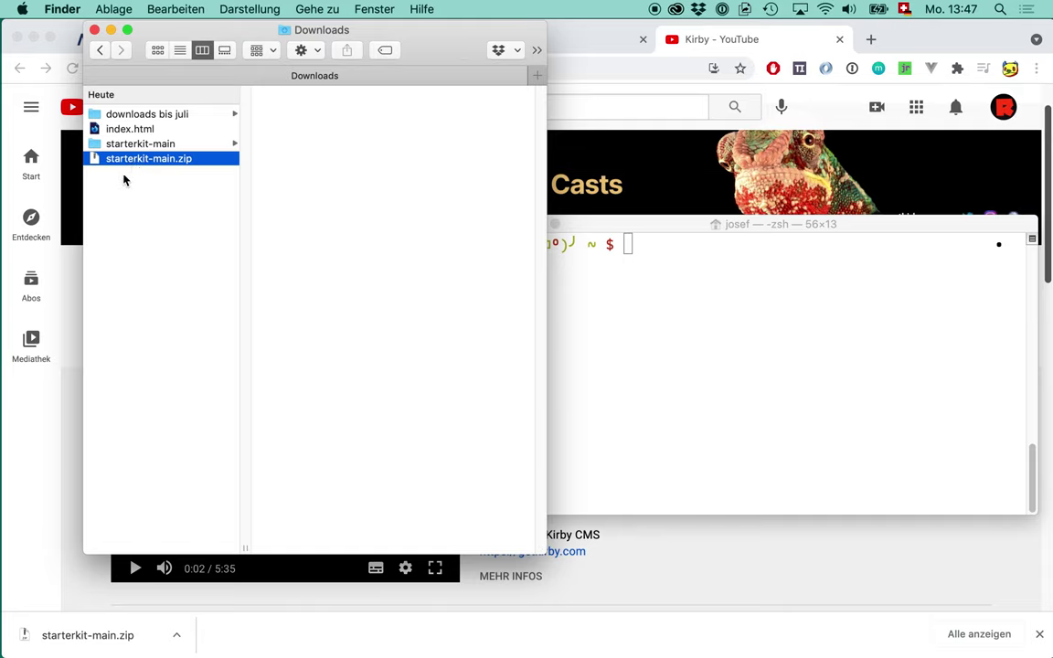
left_click(122, 146)
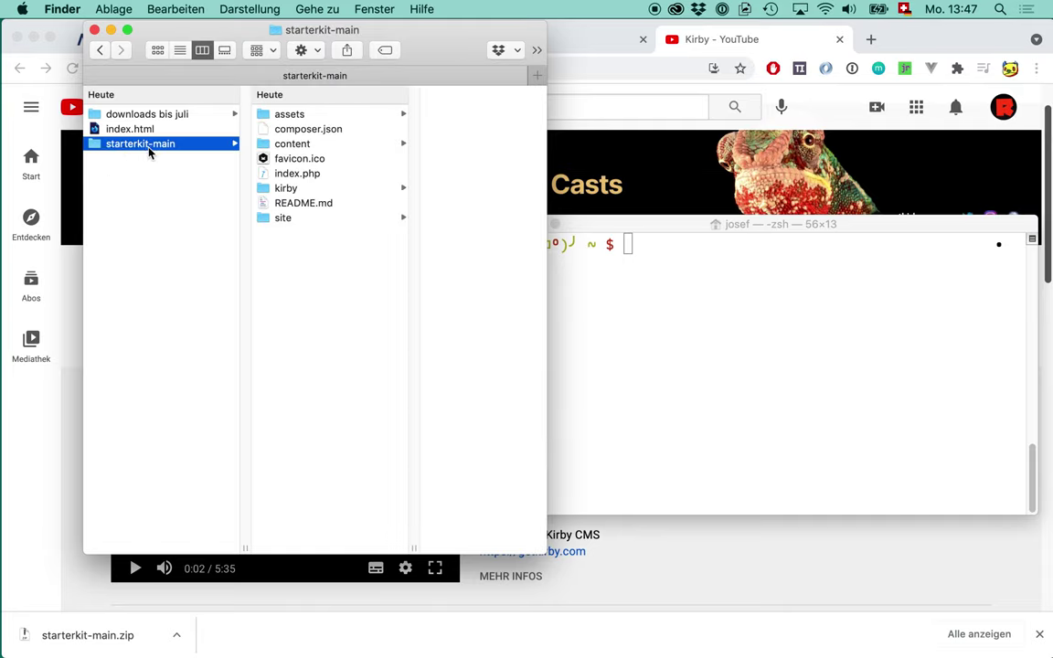
left_click(644, 340)
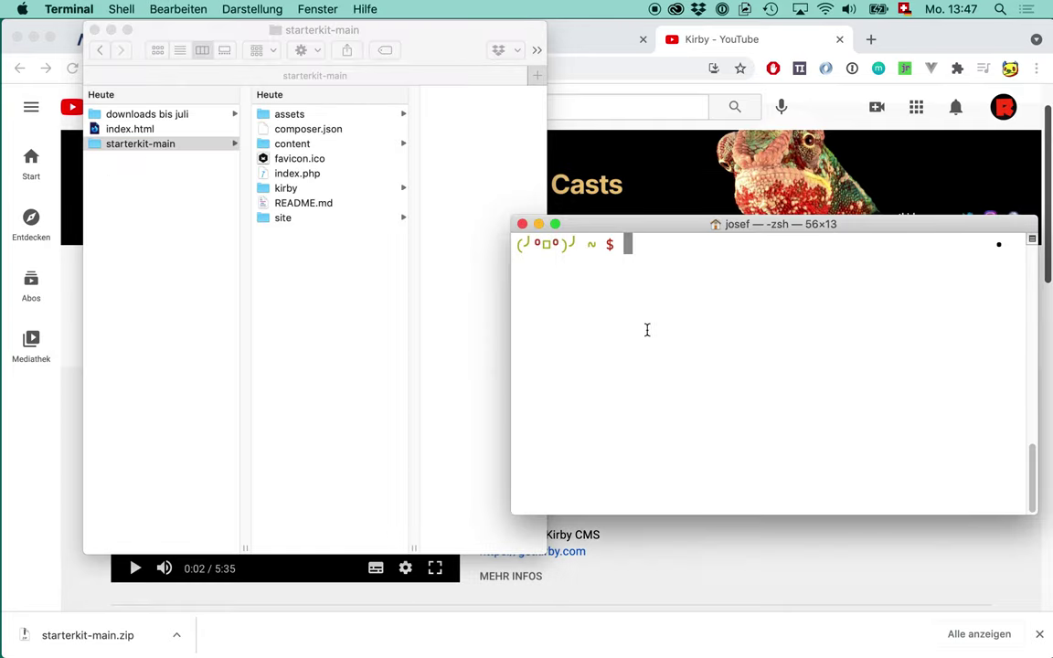
- Change Terminal's directory to the starterkit-main folder and enlarge the window
type("cd")
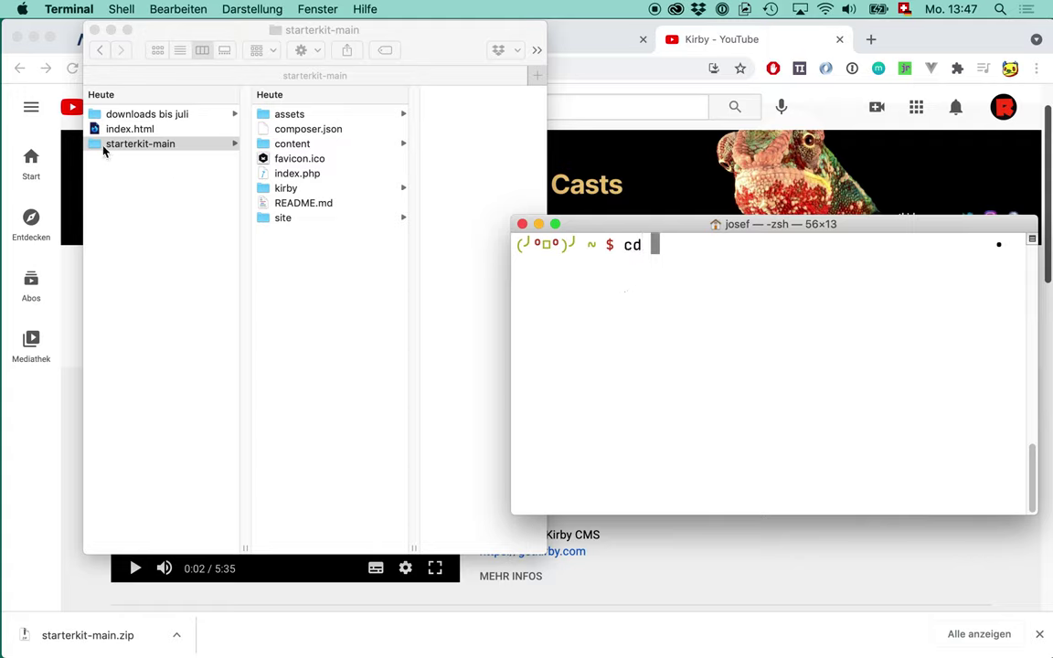
left_click_drag(95, 148, 737, 330)
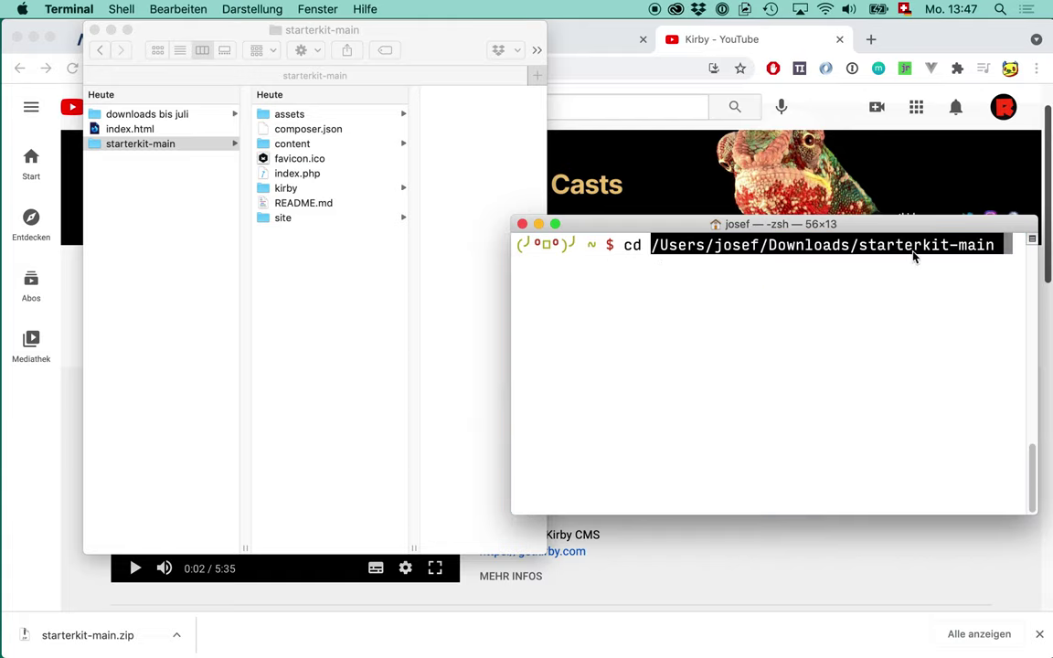
key("Return")
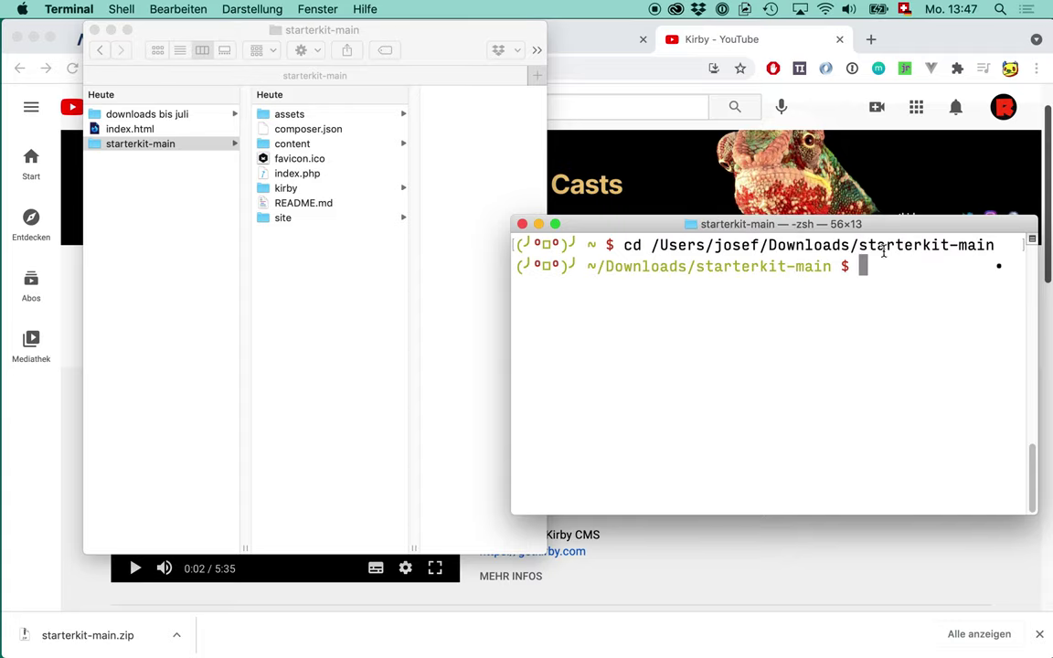
left_click_drag(621, 224, 533, 110)
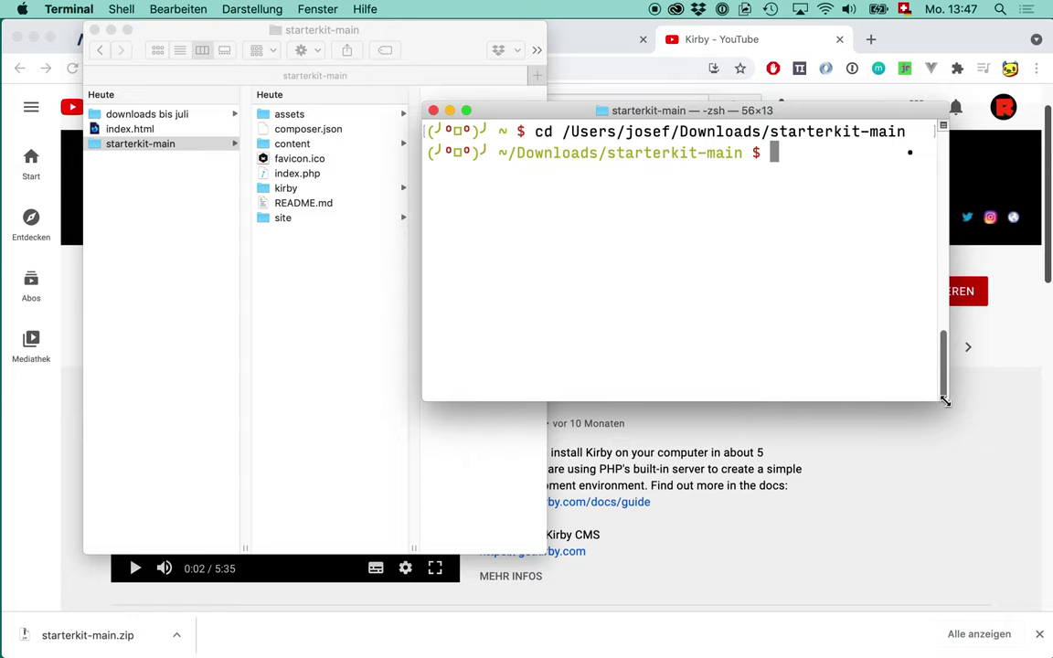
left_click_drag(943, 399, 1043, 465)
- List the folder with ls and ls -a, highlighting the hidden .htaccess file
type("ls")
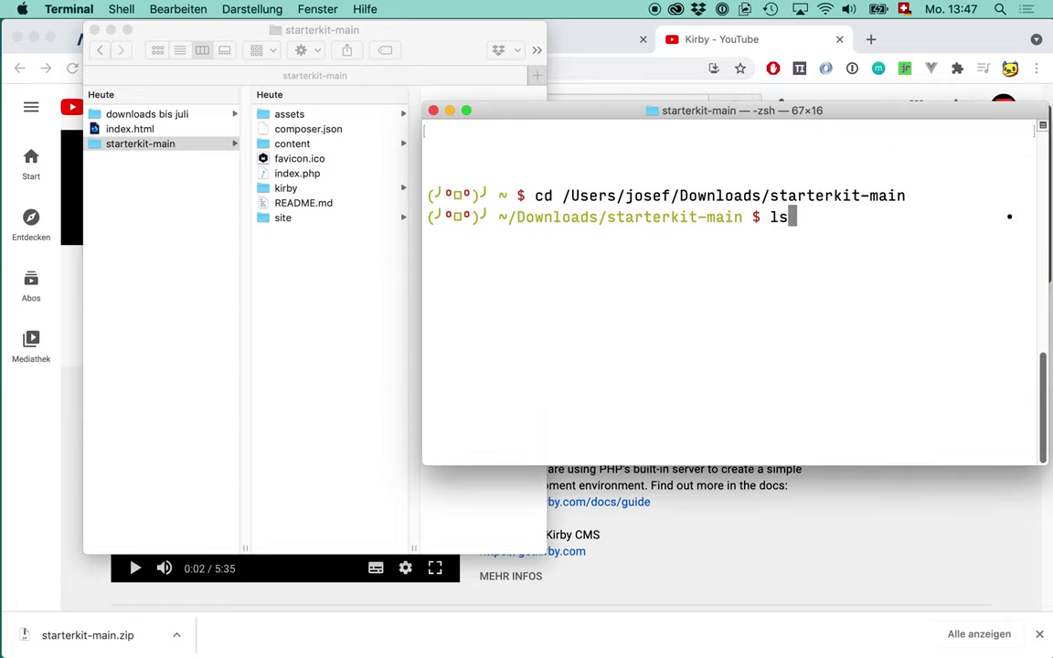
key("Return")
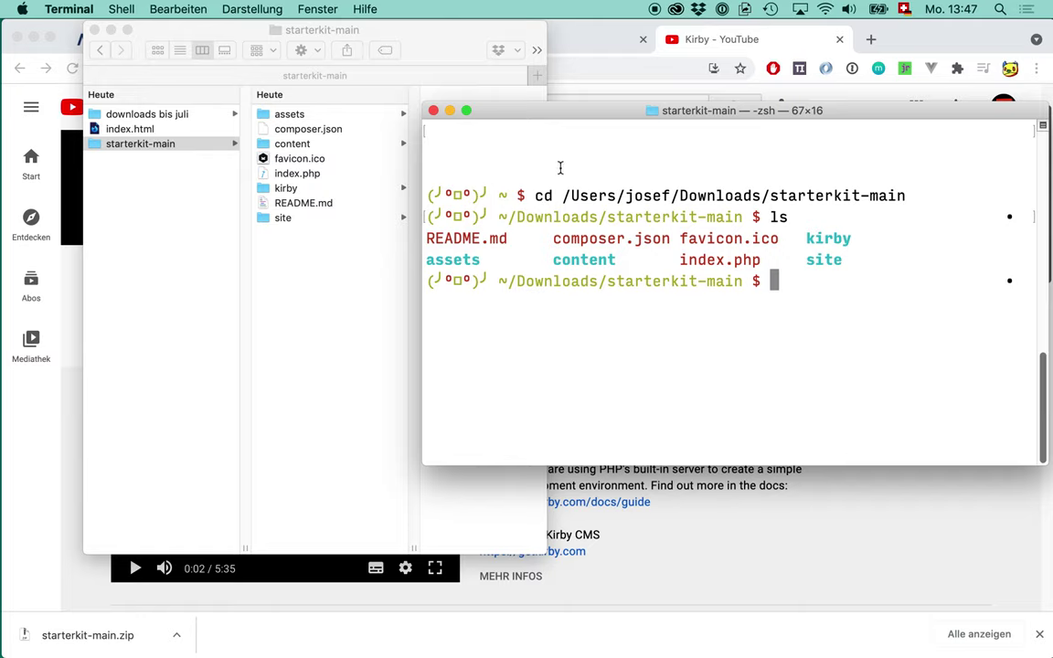
type("ls -a")
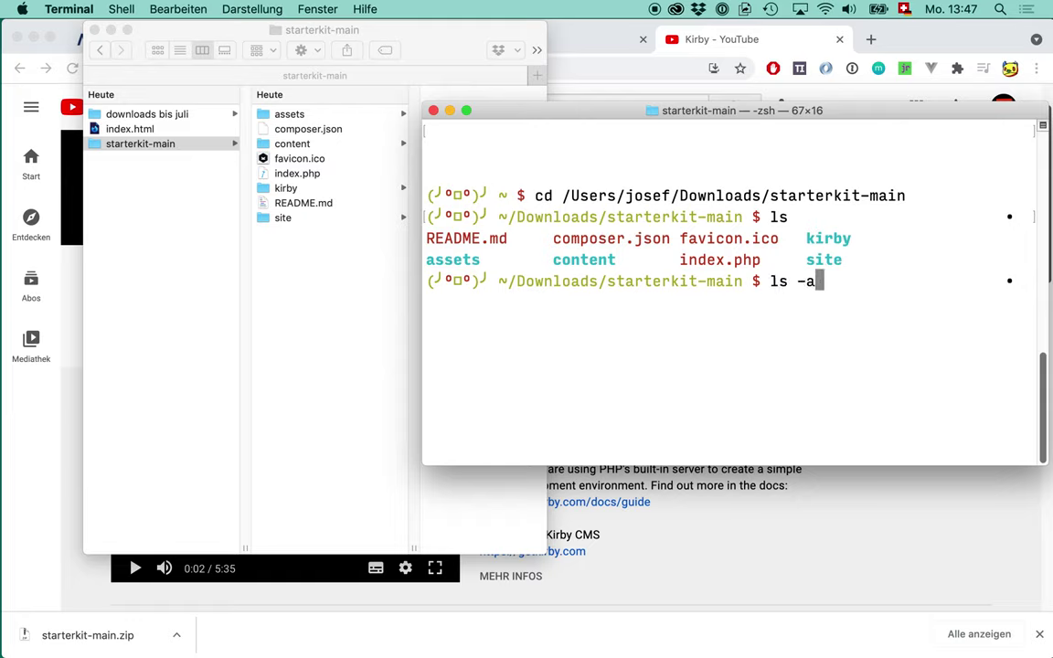
key("Return")
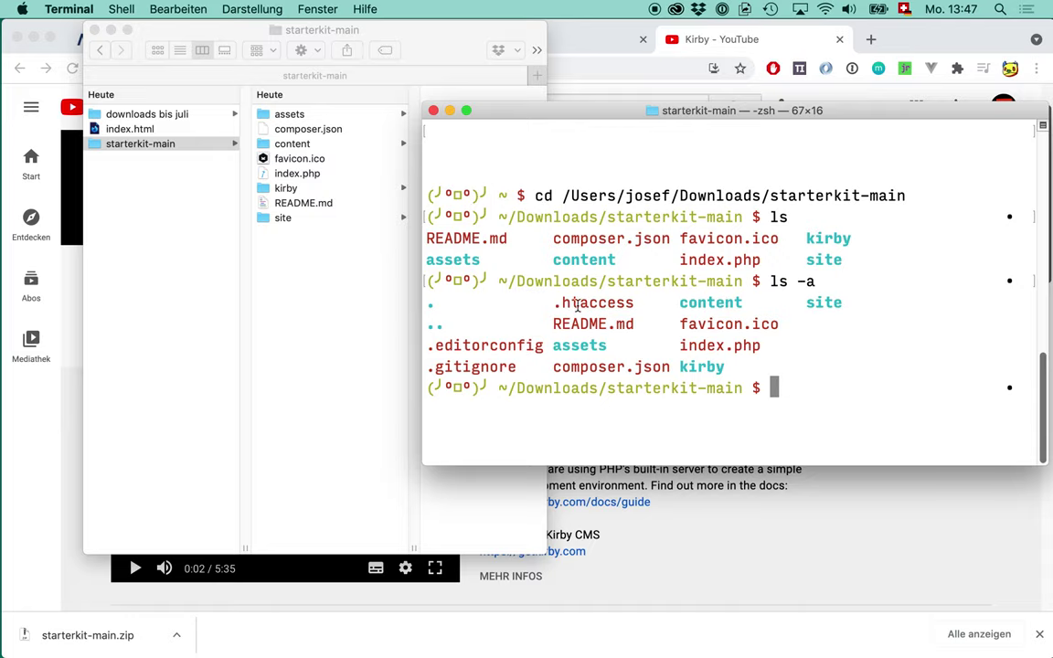
left_click_drag(553, 303, 634, 303)
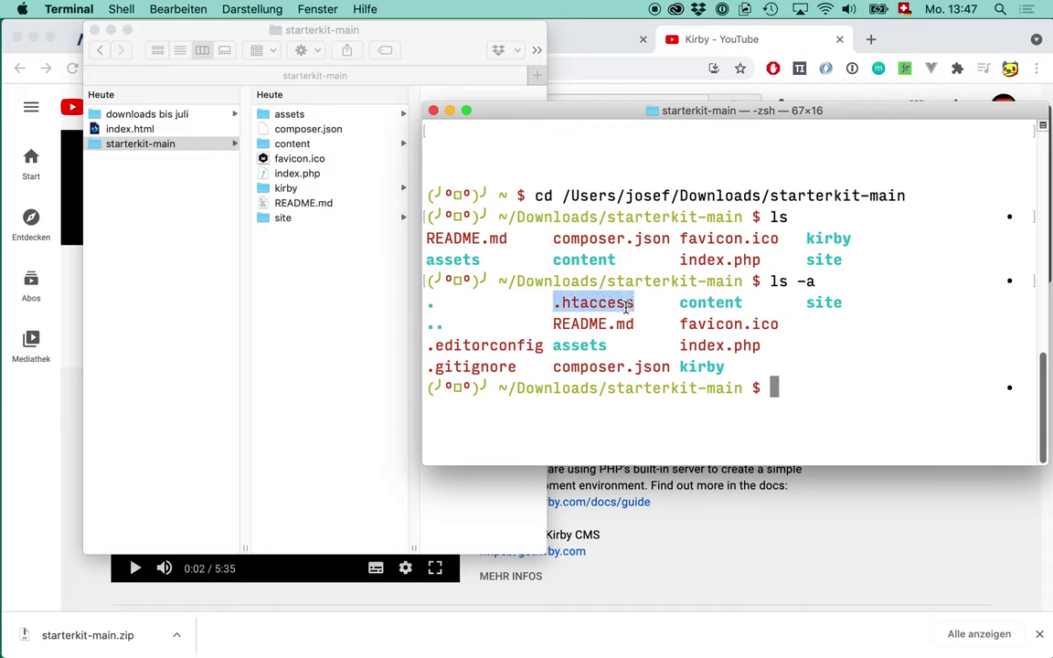
left_click(317, 339)
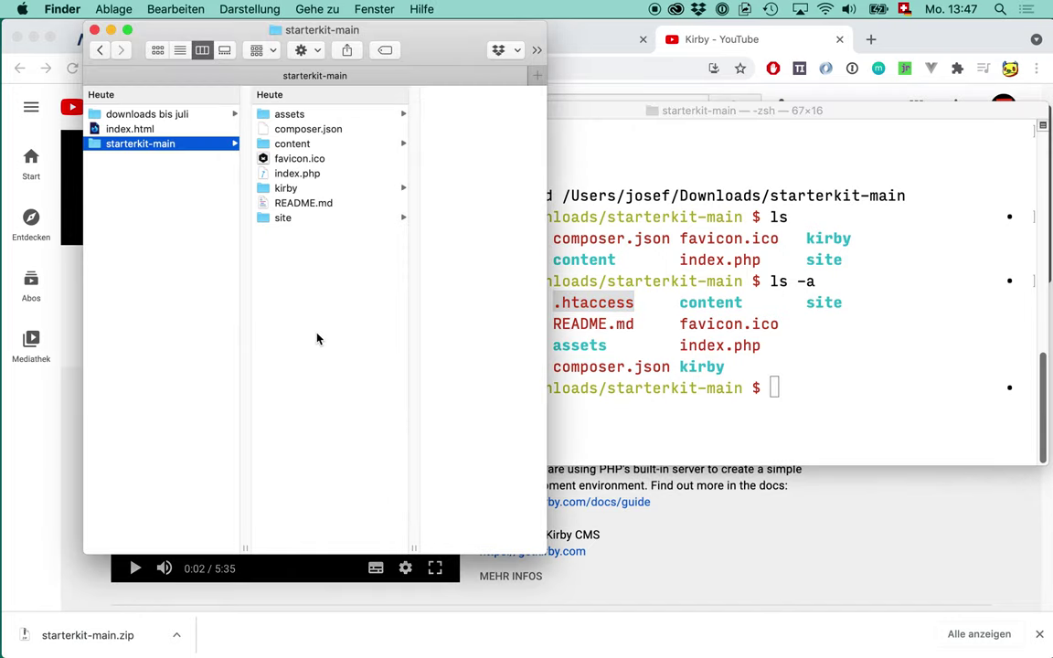
- Reveal .editorconfig, .gitignore and .htaccess in Finder, then begin a php -S command in Terminal
key("super+shift+period")
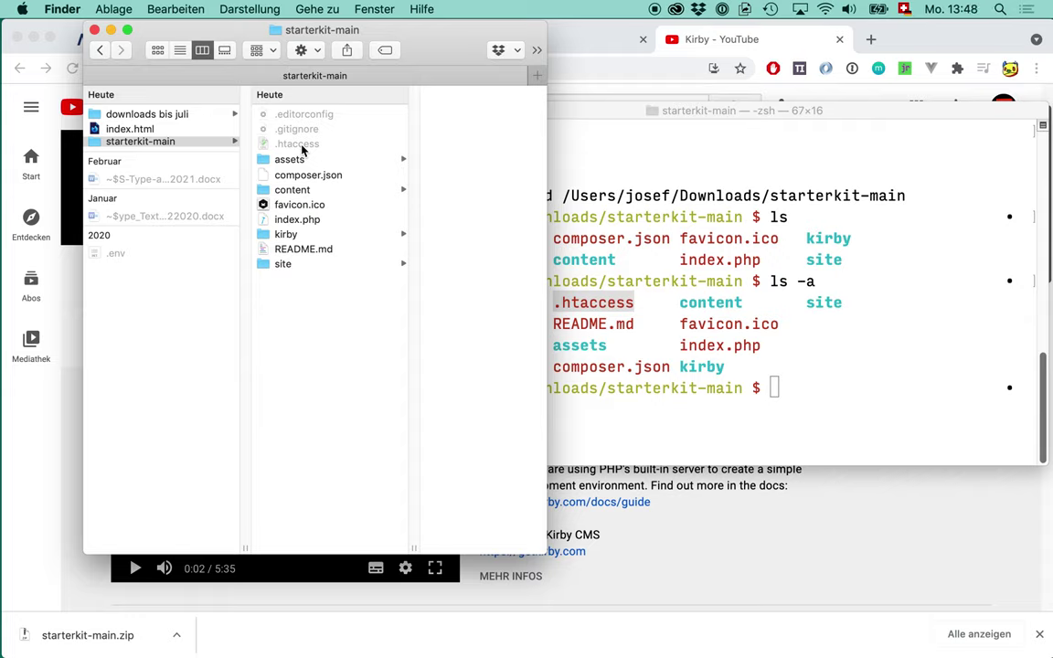
left_click(571, 151)
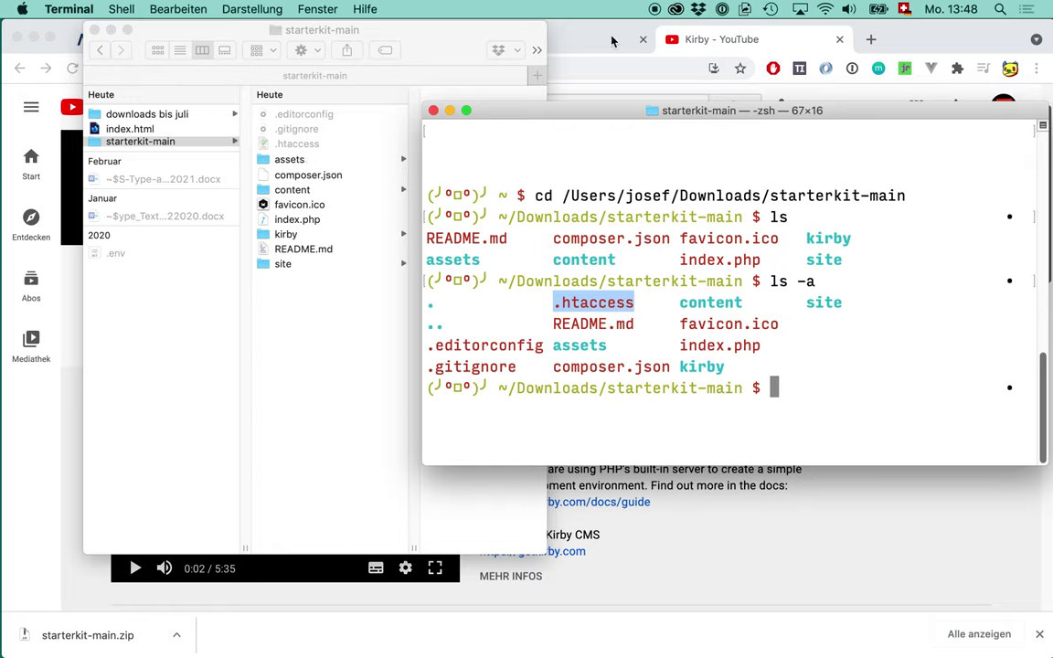
left_click(788, 322)
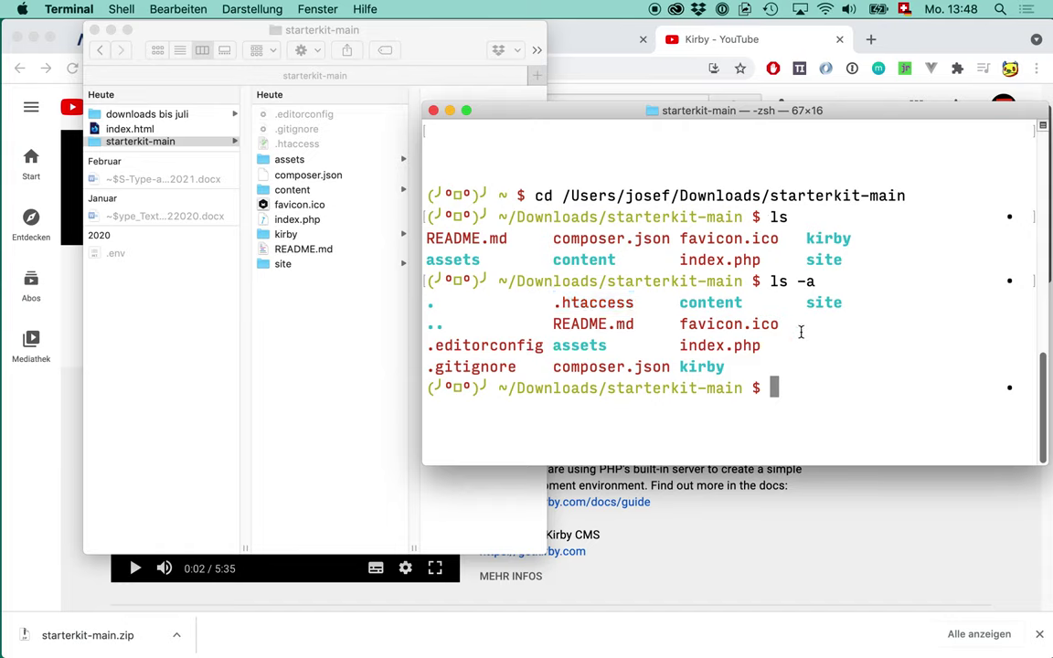
type("php -S")
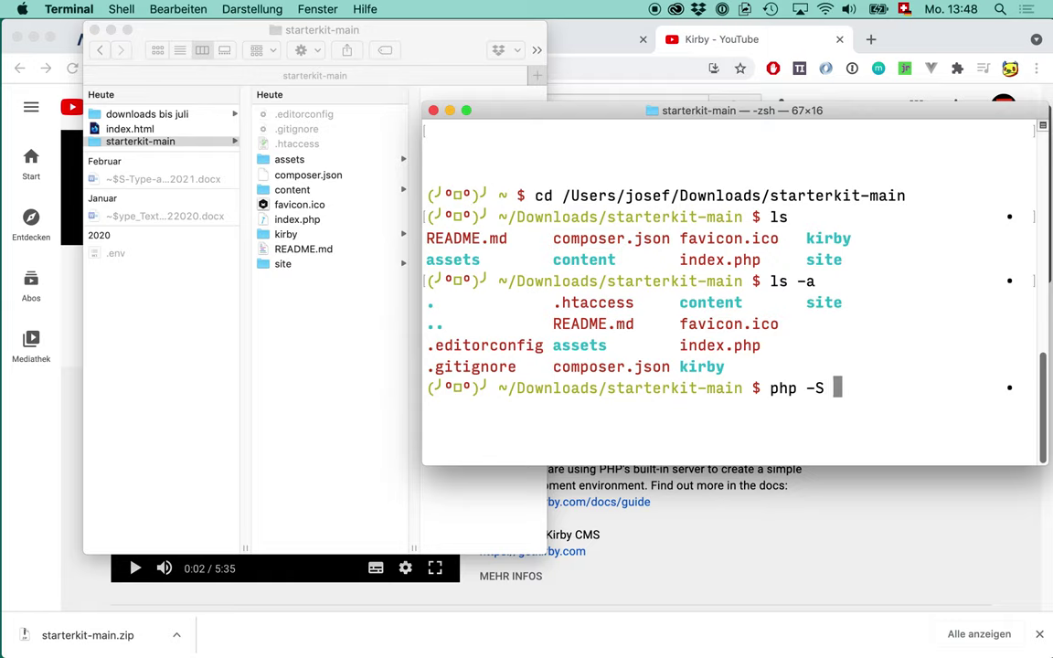
- Start the PHP development server with php -S localhost:4000
type("local")
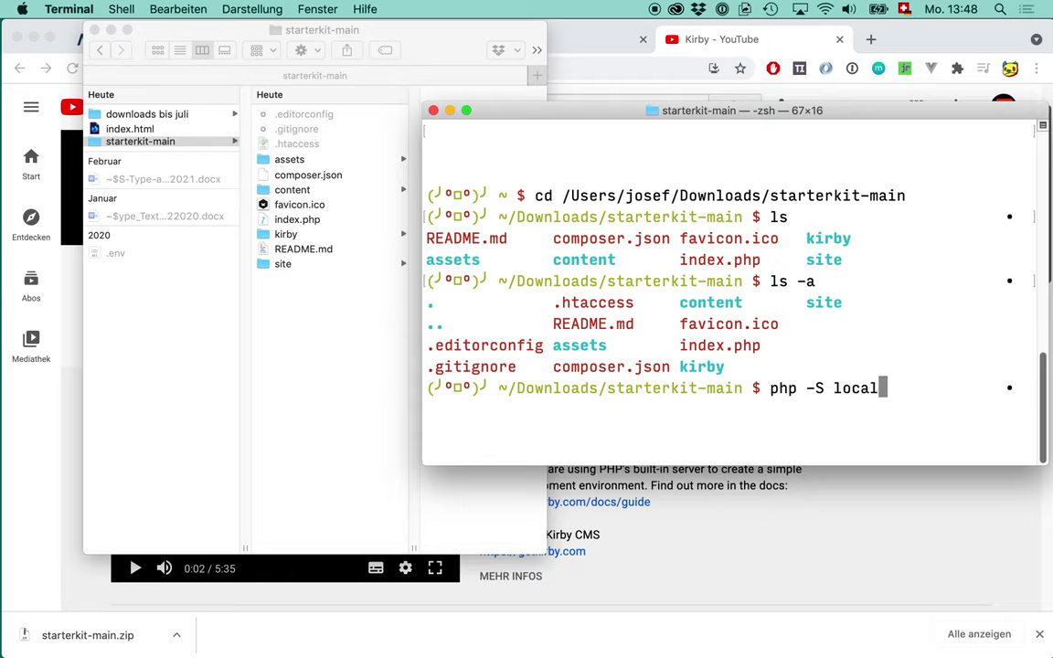
type("hpst")
key("BackSpace")
key("BackSpace")
key("BackSpace")
type("pp")
key("BackSpace")
key("BackSpace")
type("ost")
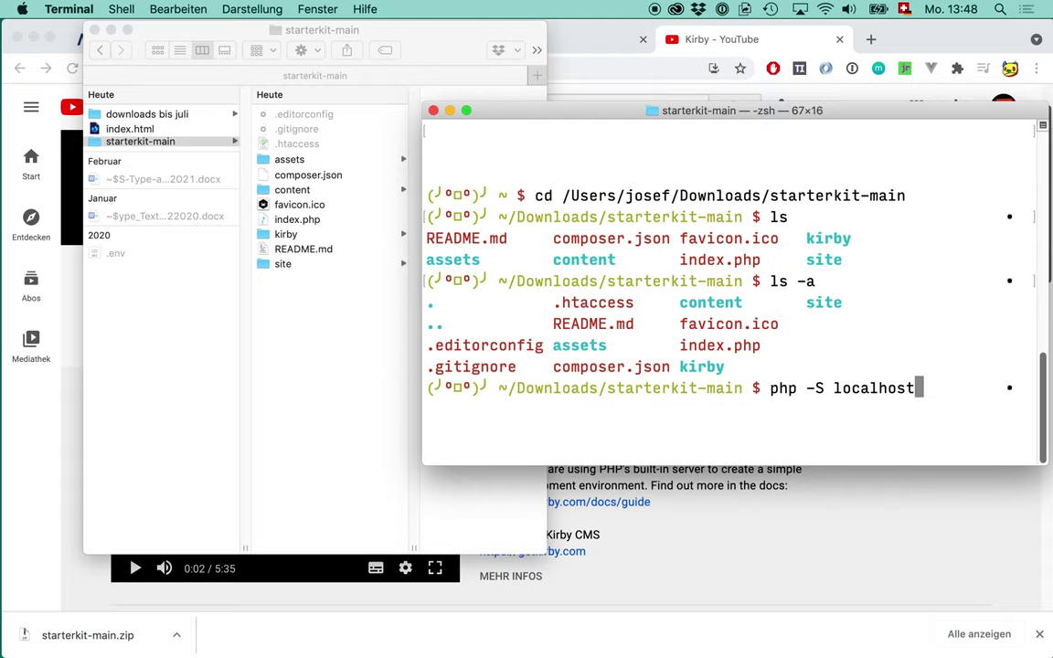
type(":4000")
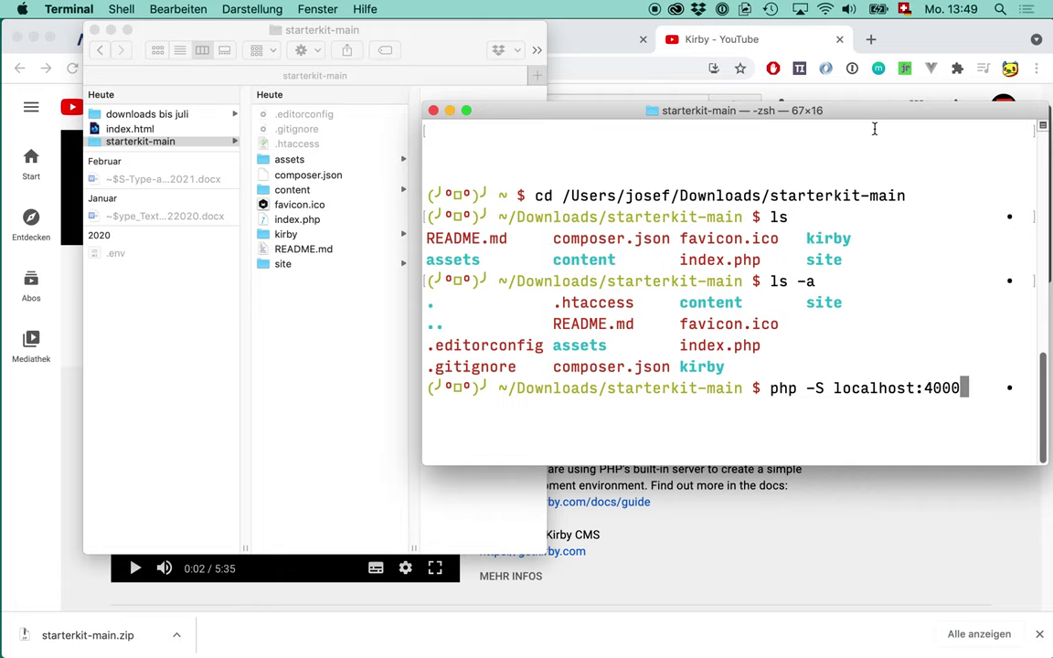
left_click_drag(791, 111, 842, 224)
key("Return")
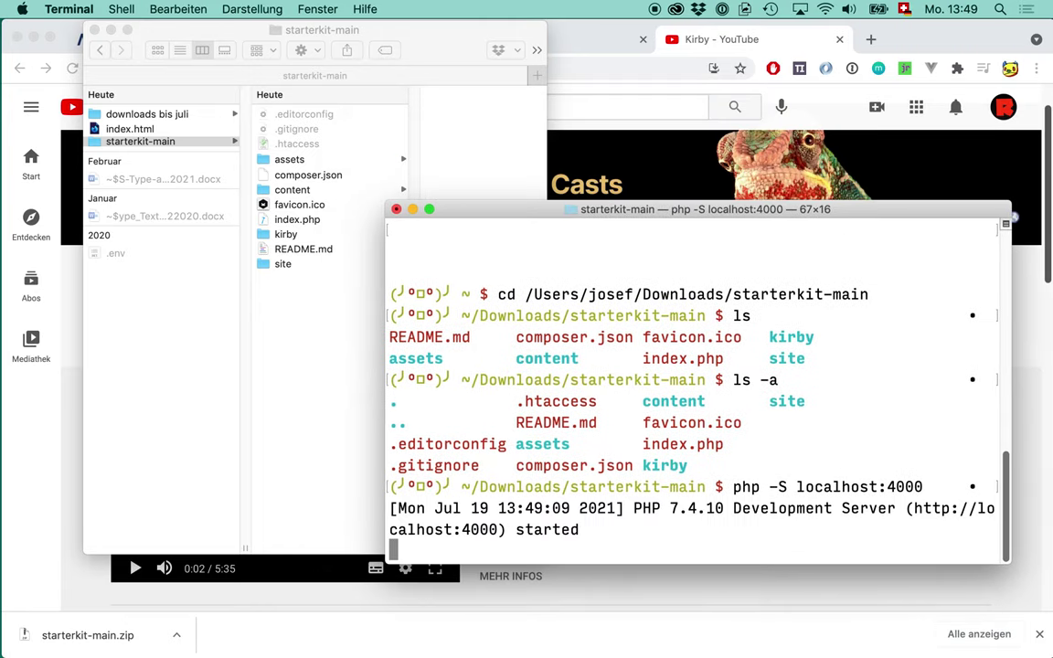
- Widen the Terminal window to 94 columns and move it to the upper left
left_click_drag(384, 423, 141, 424)
left_click_drag(326, 214, 222, 58)
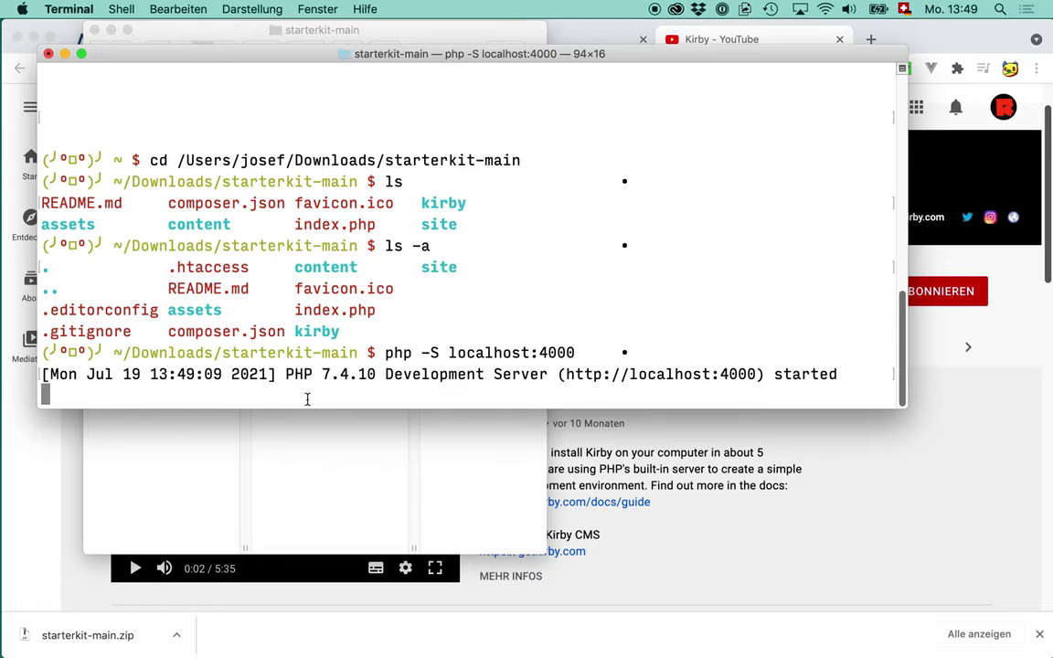
left_click_drag(325, 59, 288, 34)
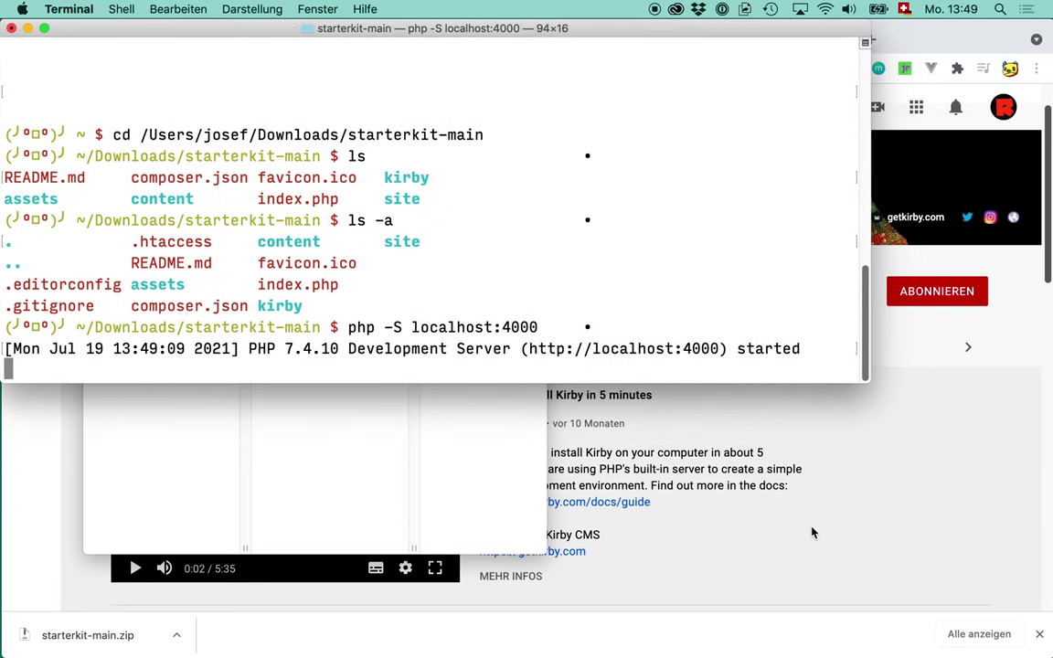
left_click(883, 566)
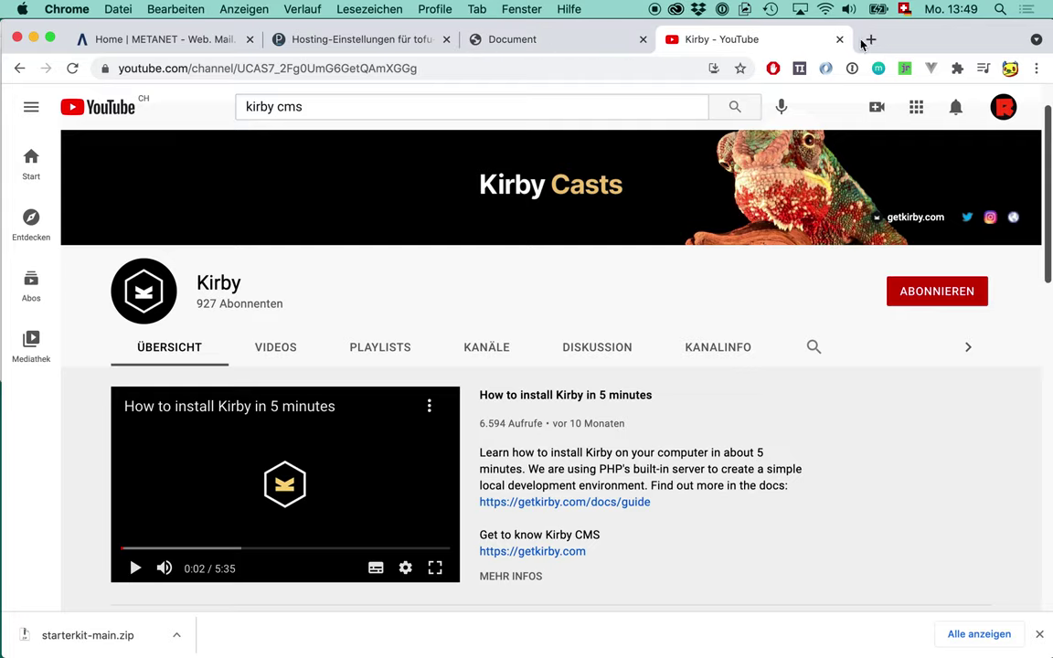
- Load the local Starterkit 'Mægazine' site at localhost:4000 in a new tab
left_click(512, 67)
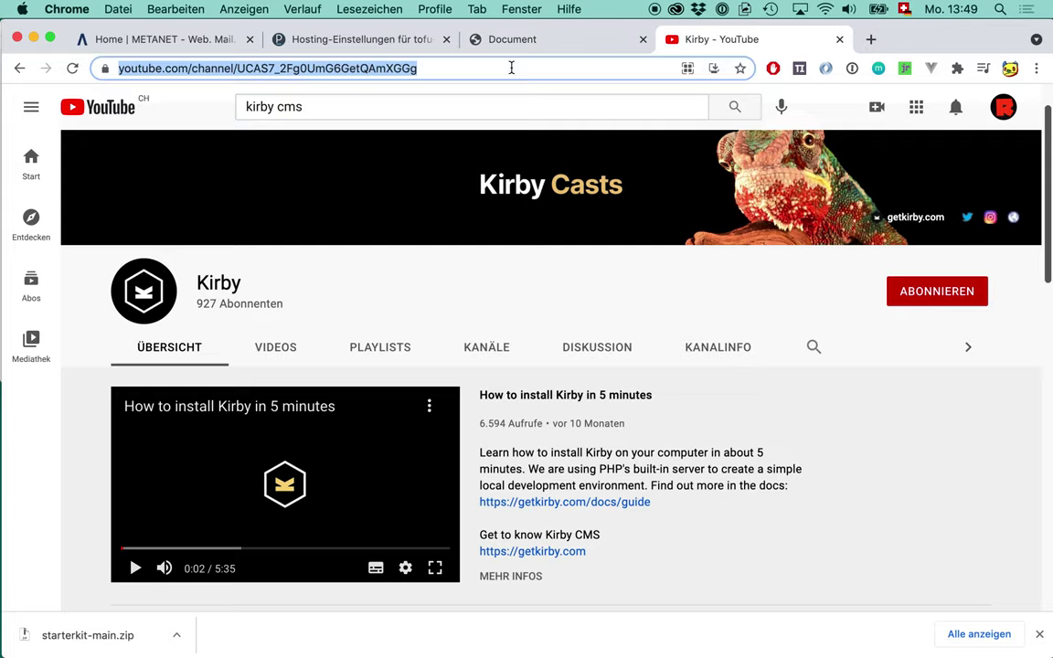
left_click(870, 41)
type("localhost:4000")
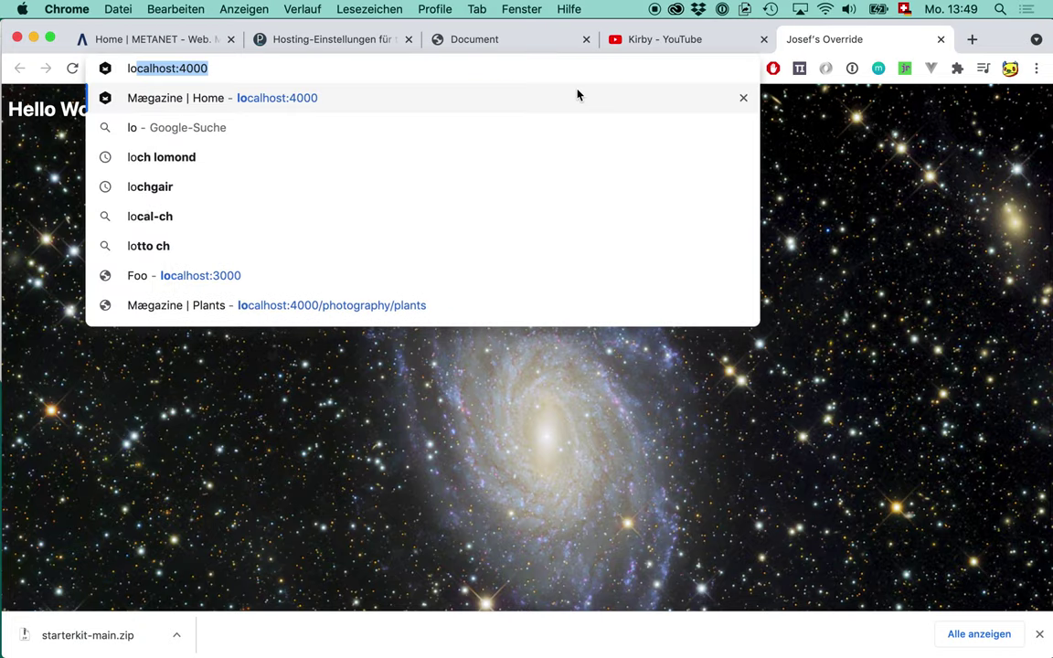
left_click(577, 97)
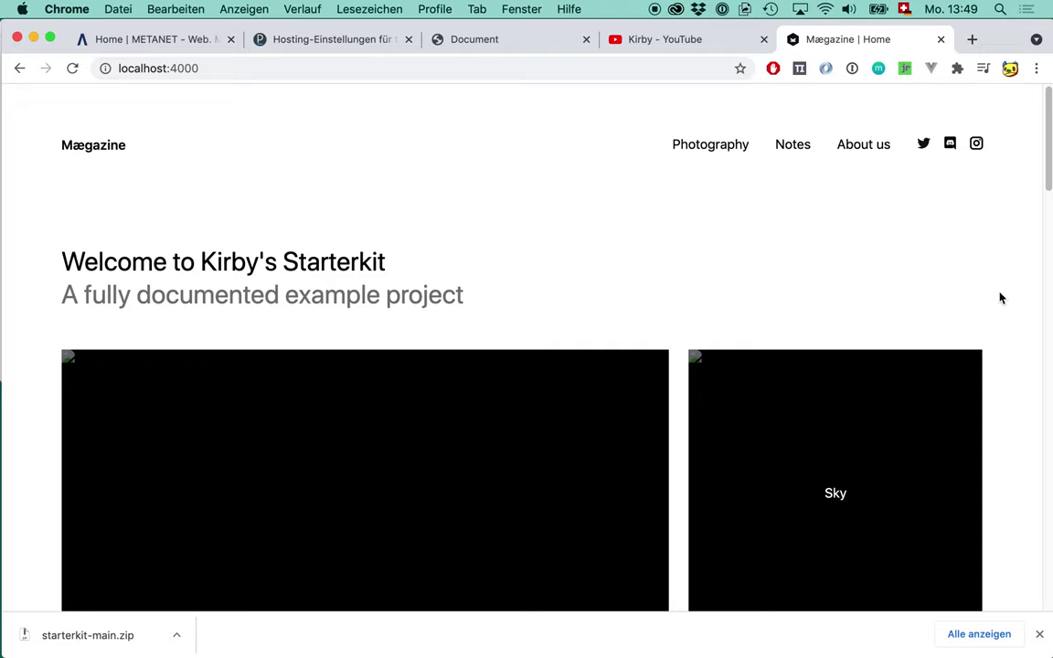
left_click_drag(1048, 148, 997, 116)
- Select the missing image name in the 404 log and stop the PHP server with Ctrl+C
key("super+Tab")
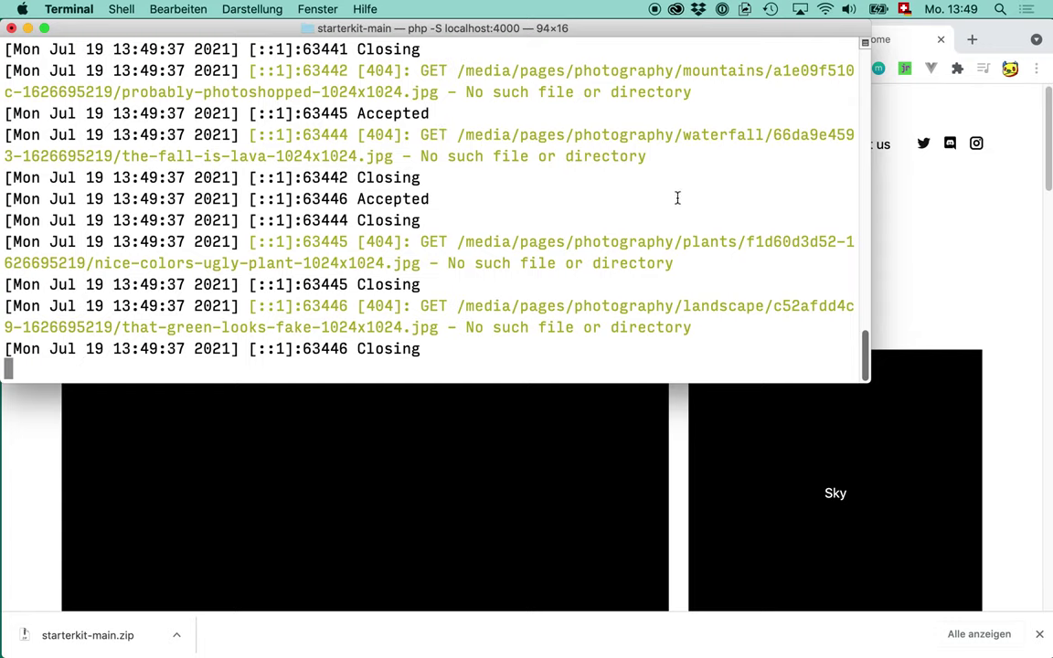
scroll(866, 352, "up", 1)
left_click_drag(867, 352, 871, 225)
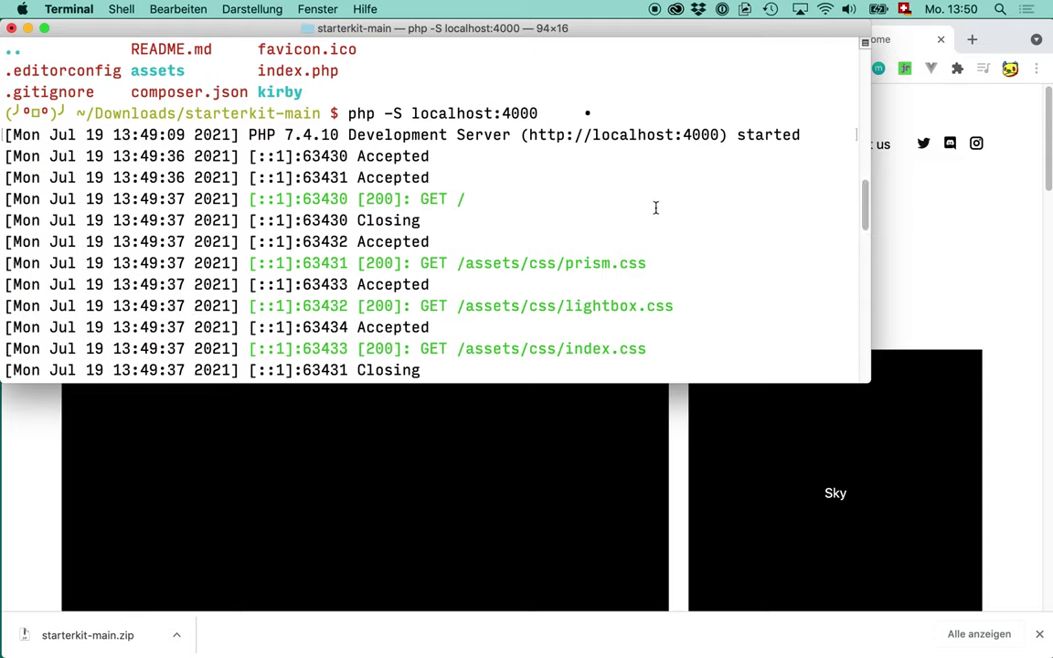
left_click_drag(869, 207, 869, 223)
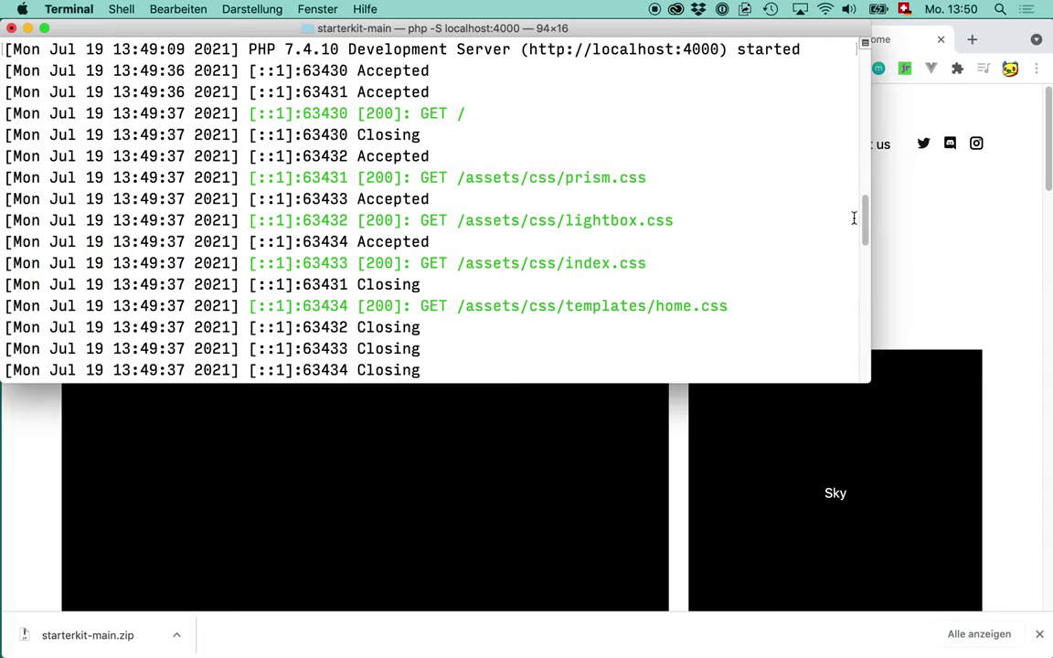
left_click_drag(868, 219, 868, 271)
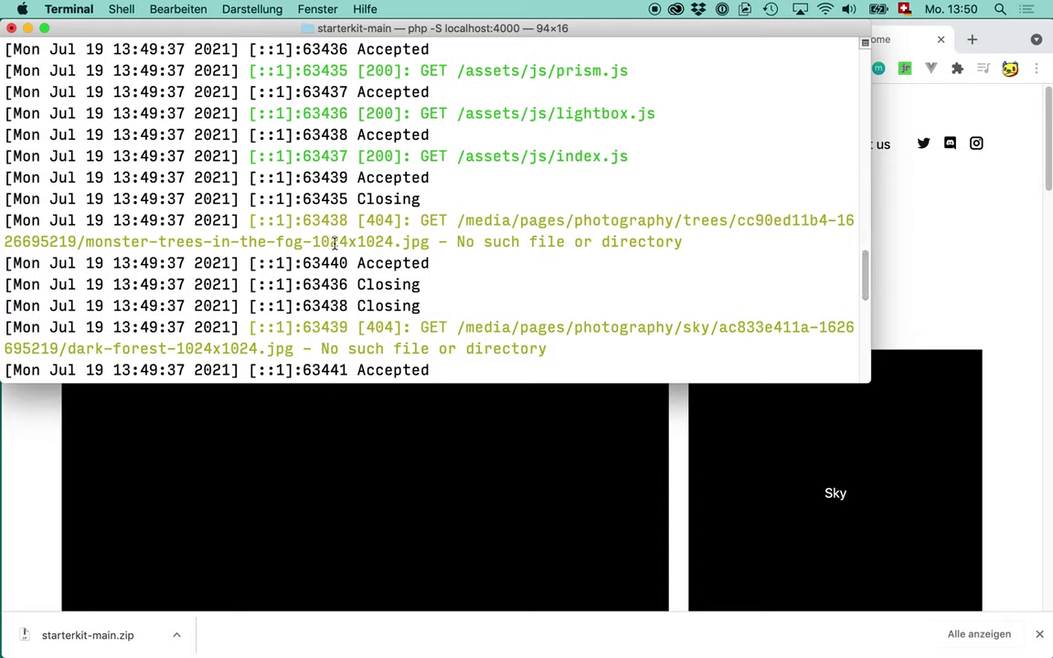
left_click_drag(429, 242, 83, 243)
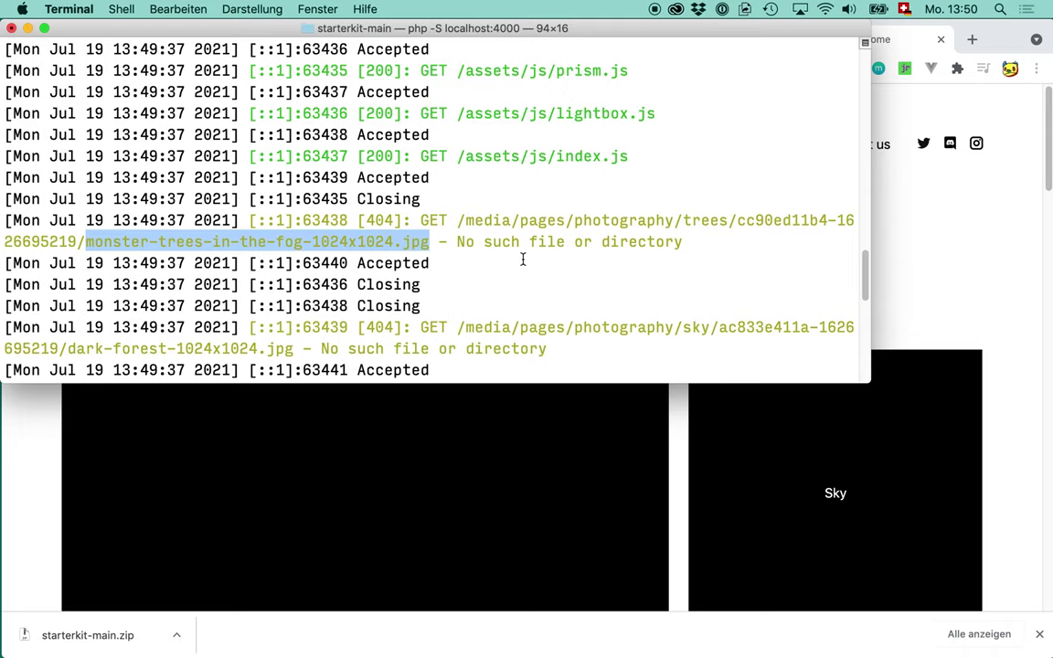
key("ctrl+c")
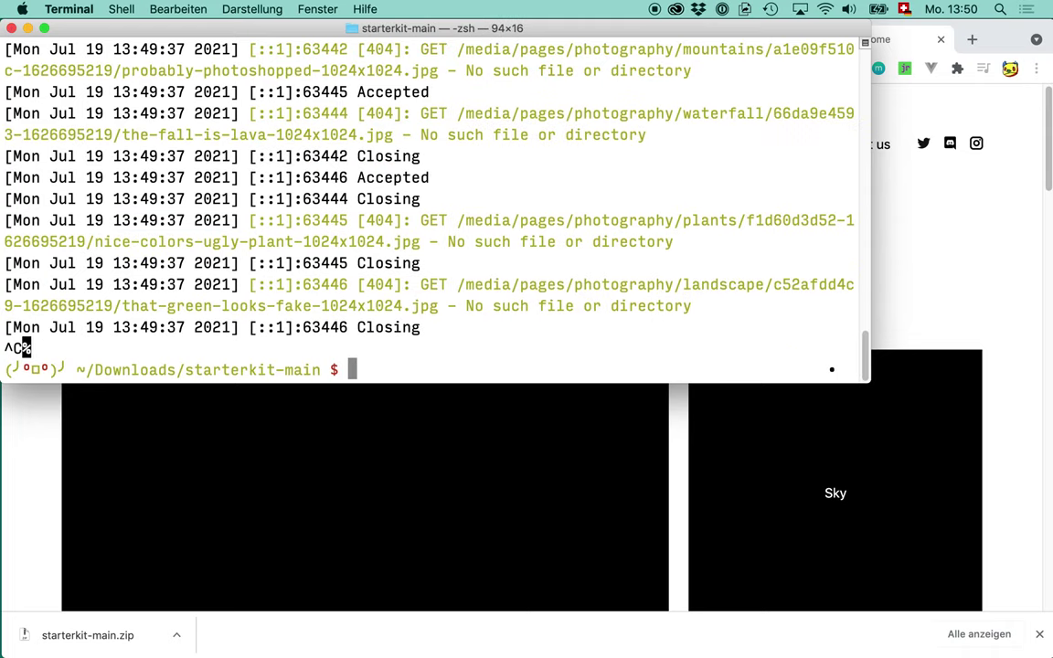
- Restart the PHP server on localhost:4000 with kirby/router.php as the router
key("Up")
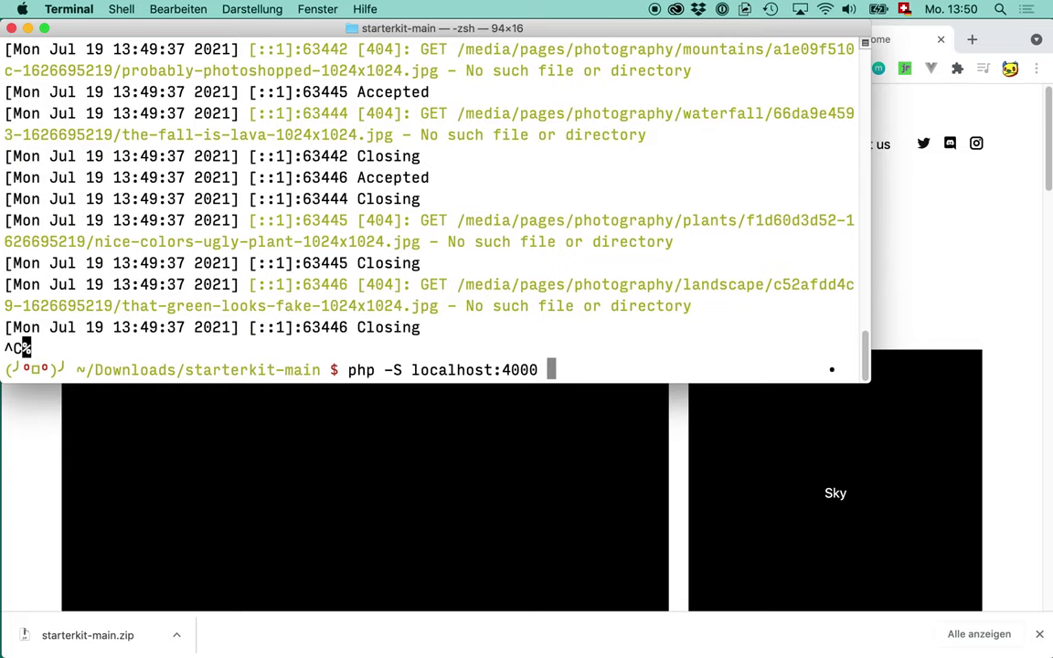
type("kirby/ro")
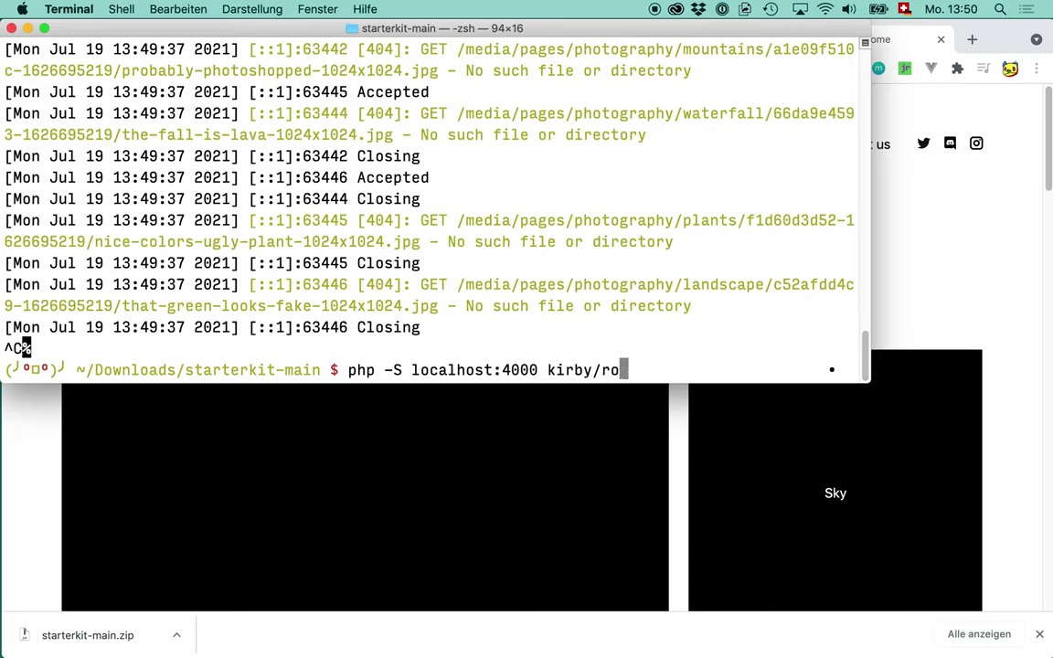
key("Tab")
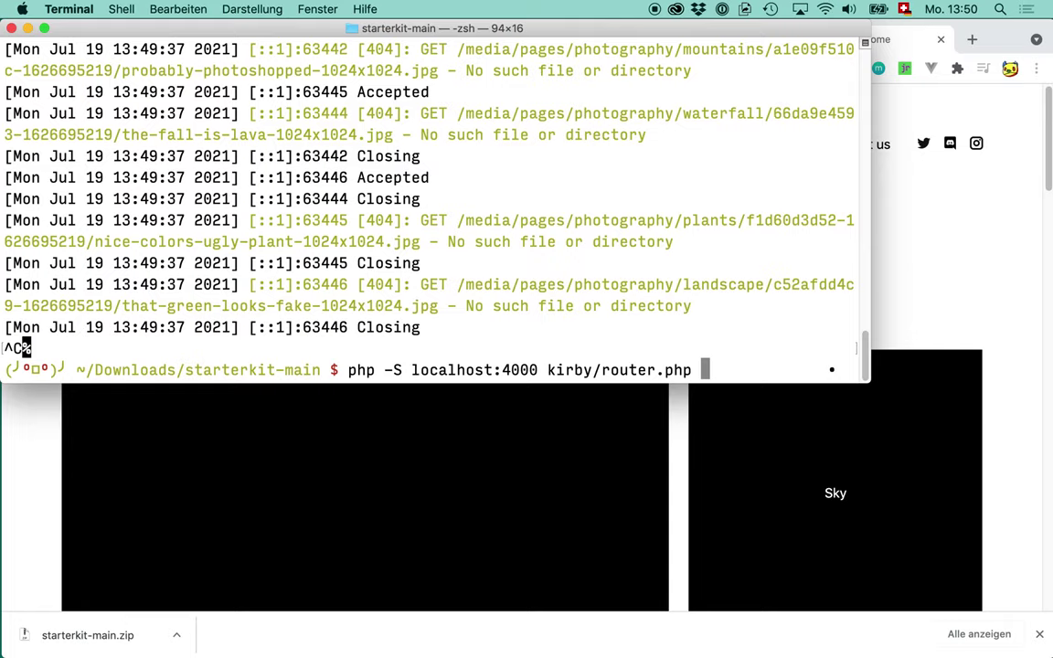
key("Return")
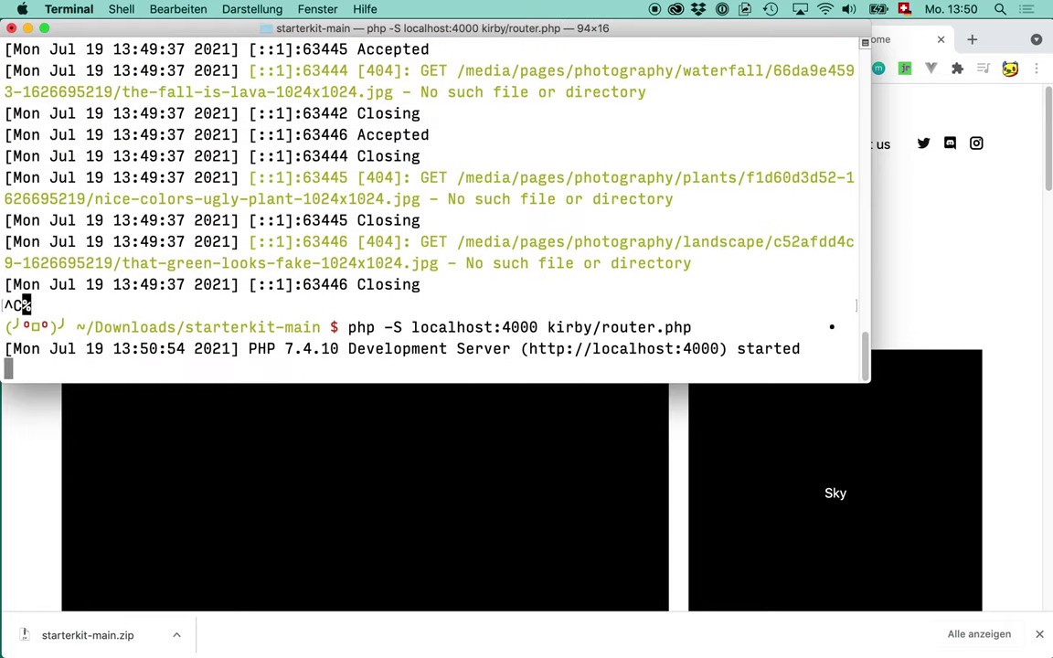
left_click(889, 303)
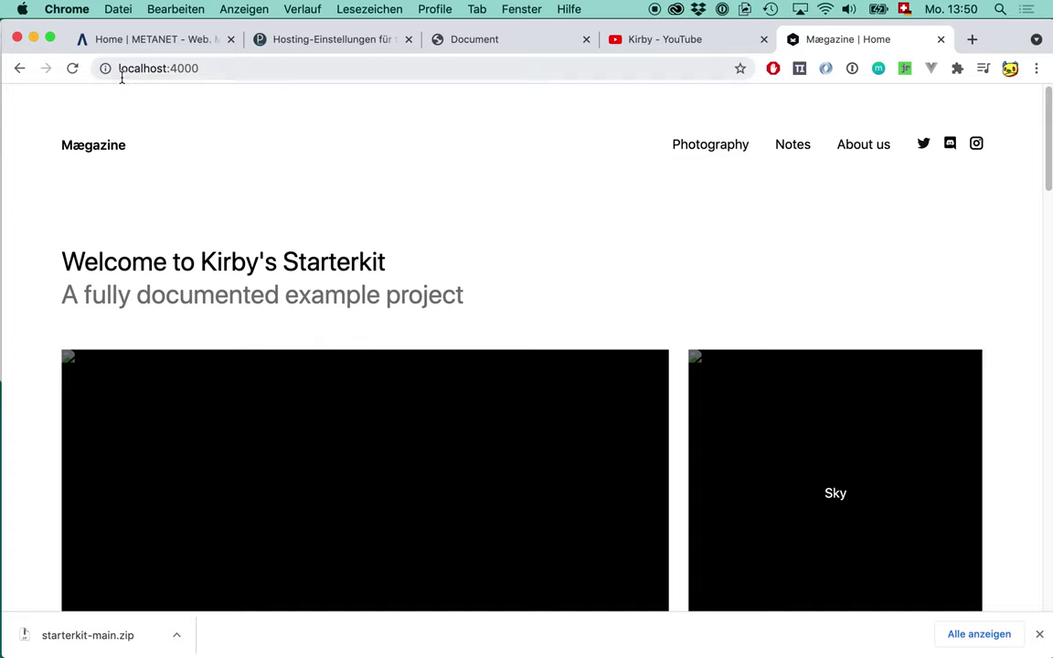
- Reload localhost:4000 and browse the Notes, Himalaya note, Photography and Sky pages to confirm images load
left_click(71, 68)
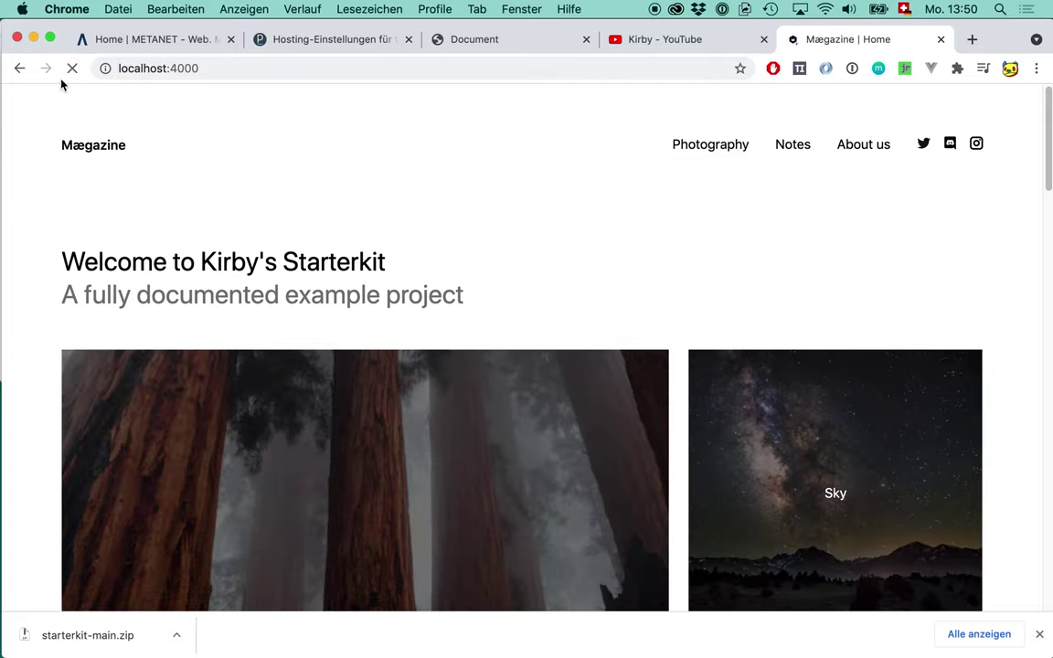
left_click_drag(1050, 122, 1016, 75)
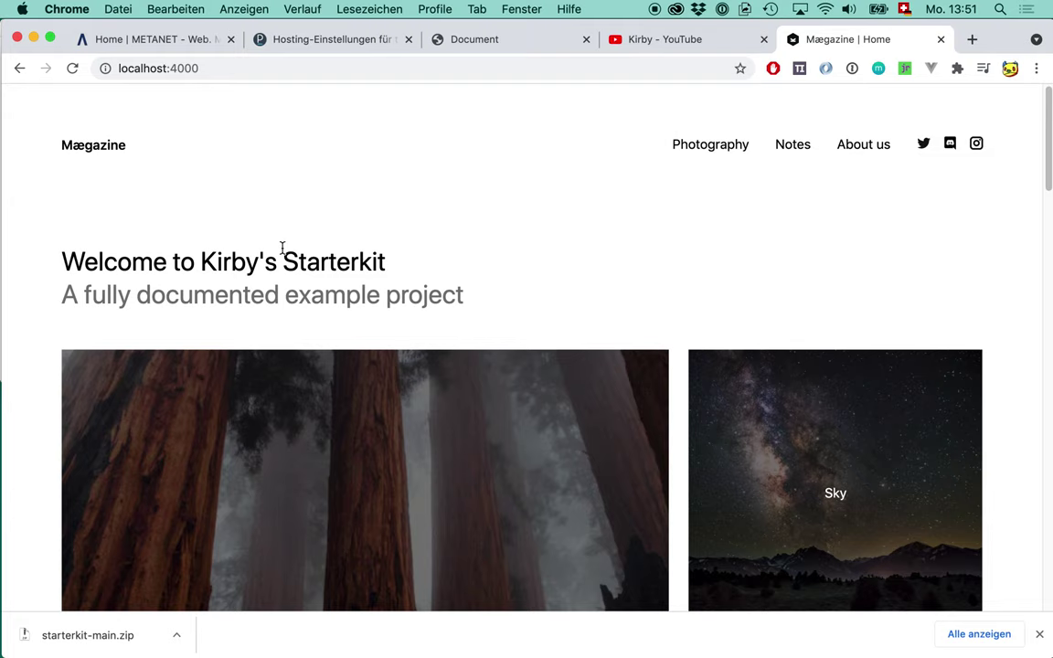
left_click(792, 145)
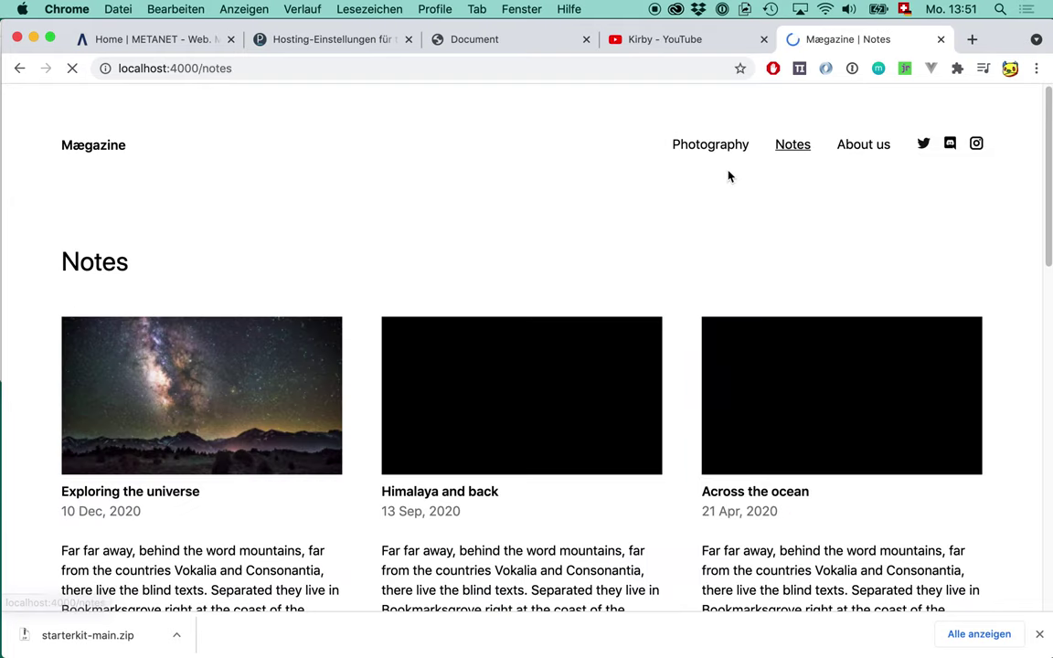
left_click(480, 322)
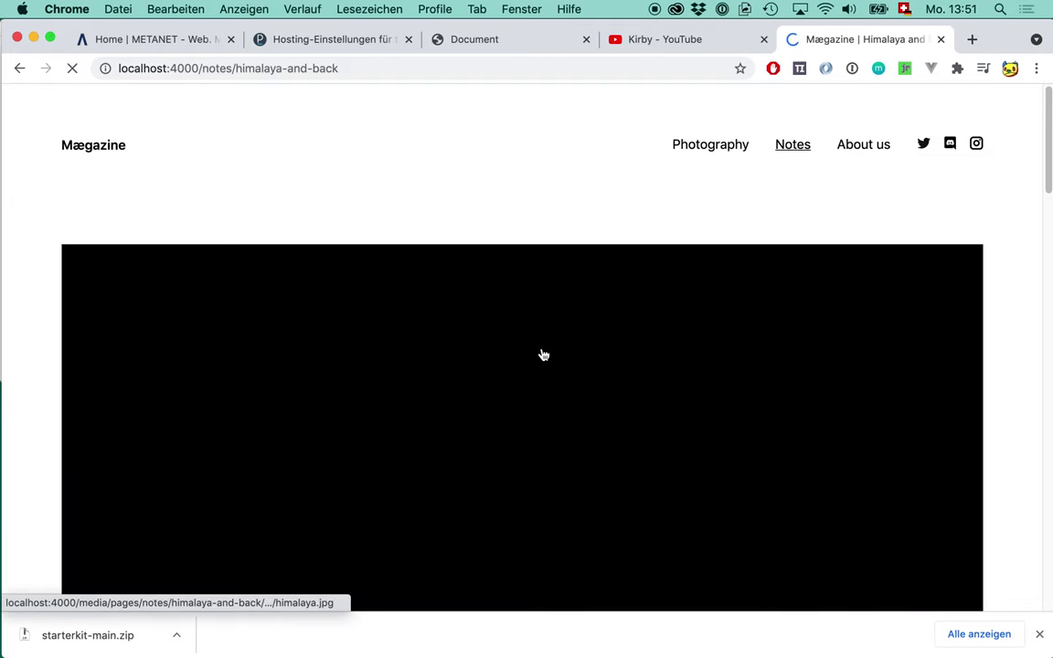
left_click_drag(1049, 129, 1049, 100)
left_click(715, 148)
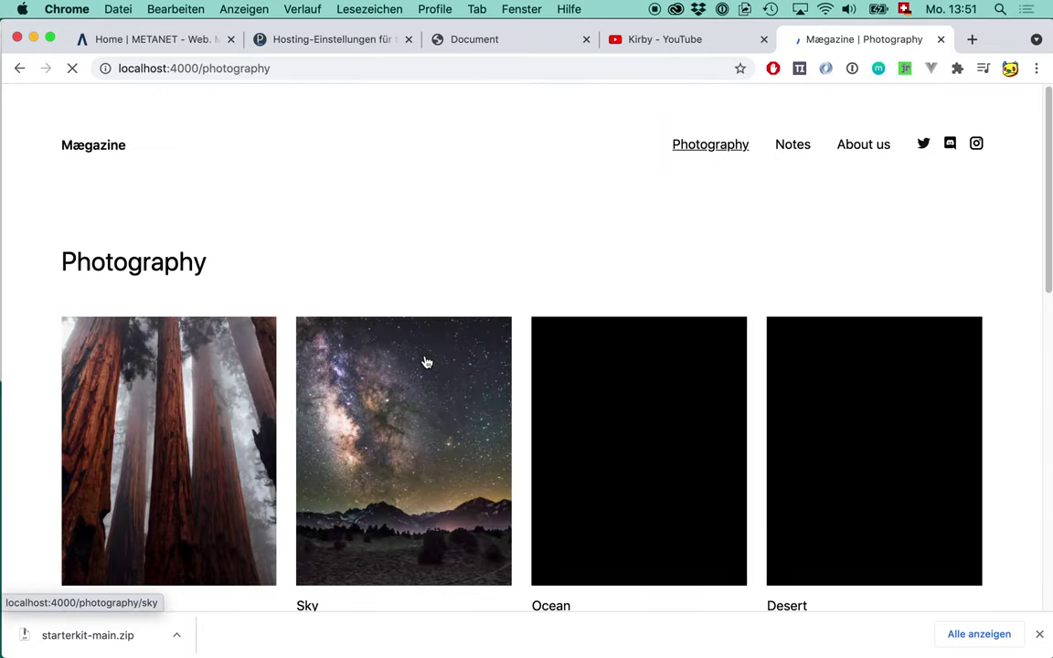
left_click(425, 455)
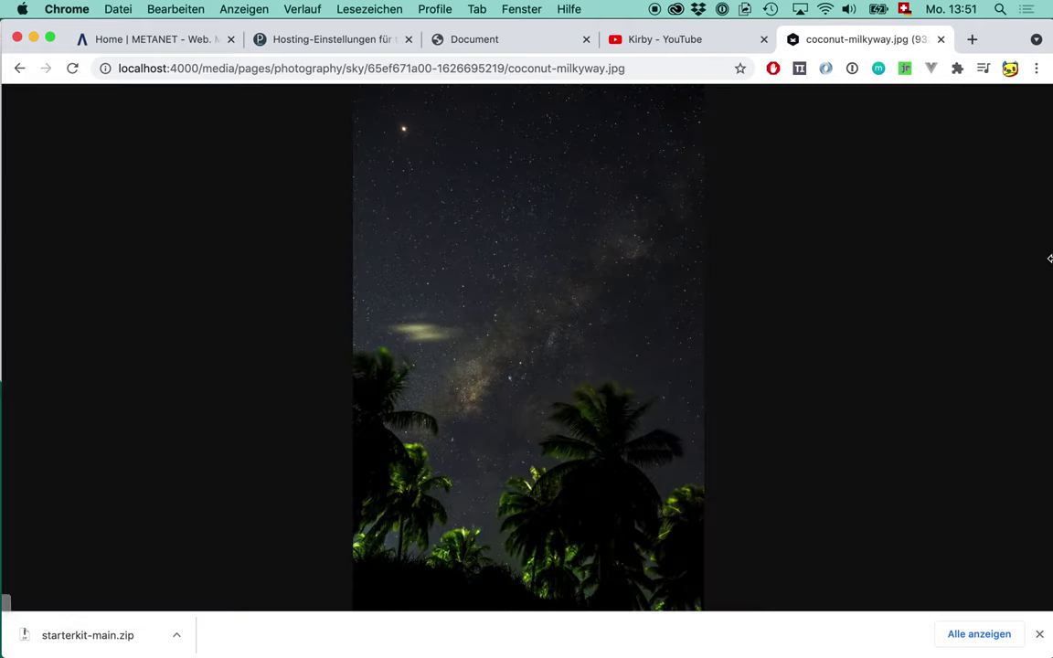
left_click(19, 69)
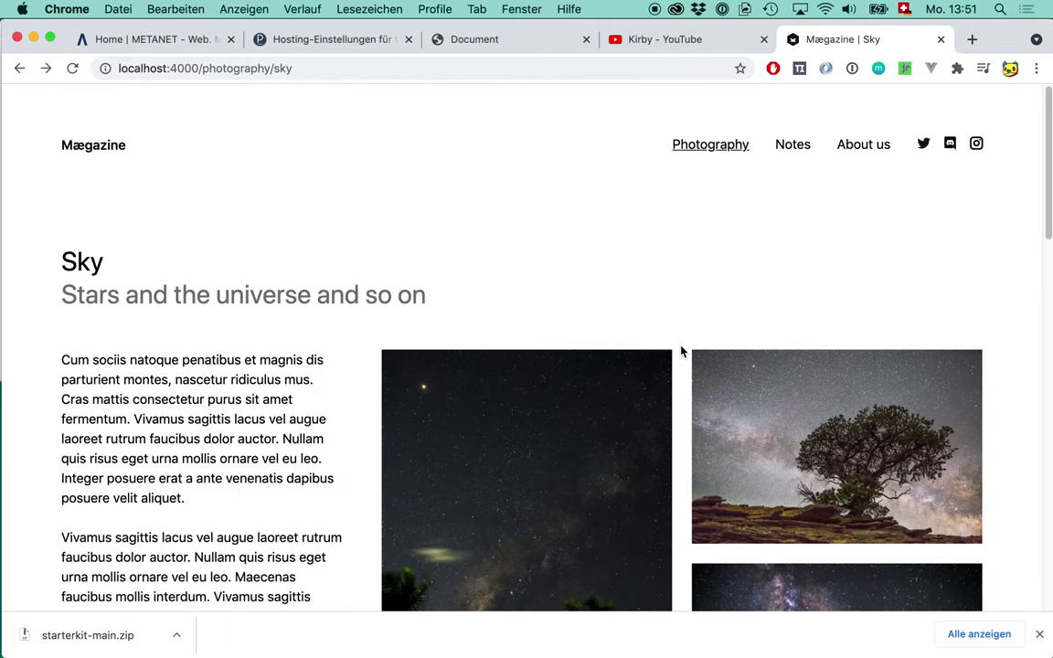
- Close the downloads bar and switch to the tofu-tofu.ch tab reading 'Tofu Tofu ist bereit!'
left_click(1040, 634)
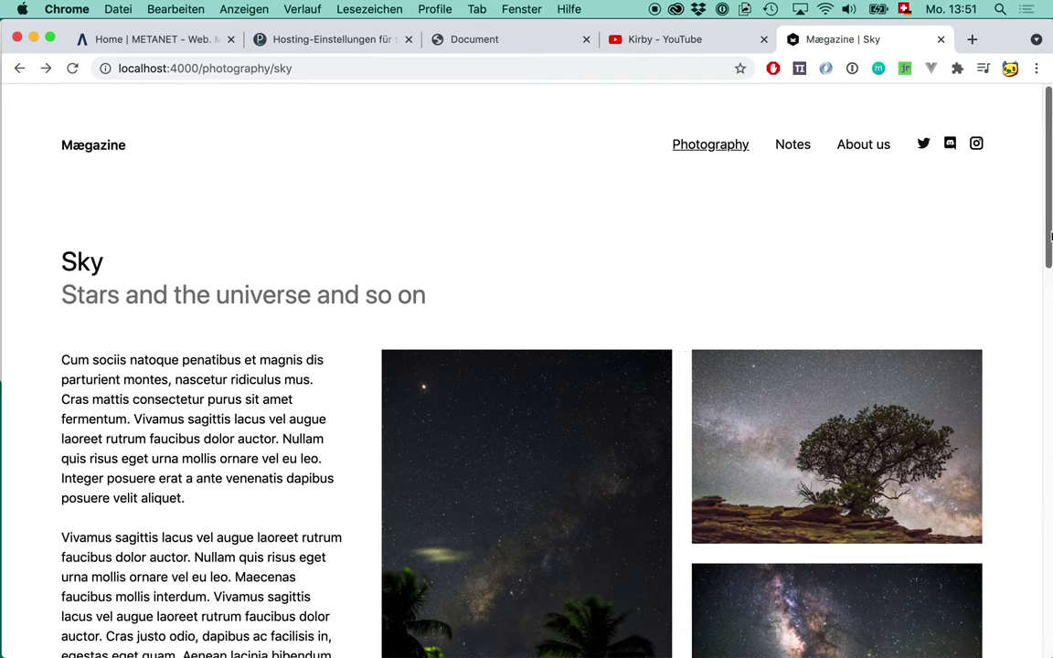
scroll(1051, 236, "down", 5)
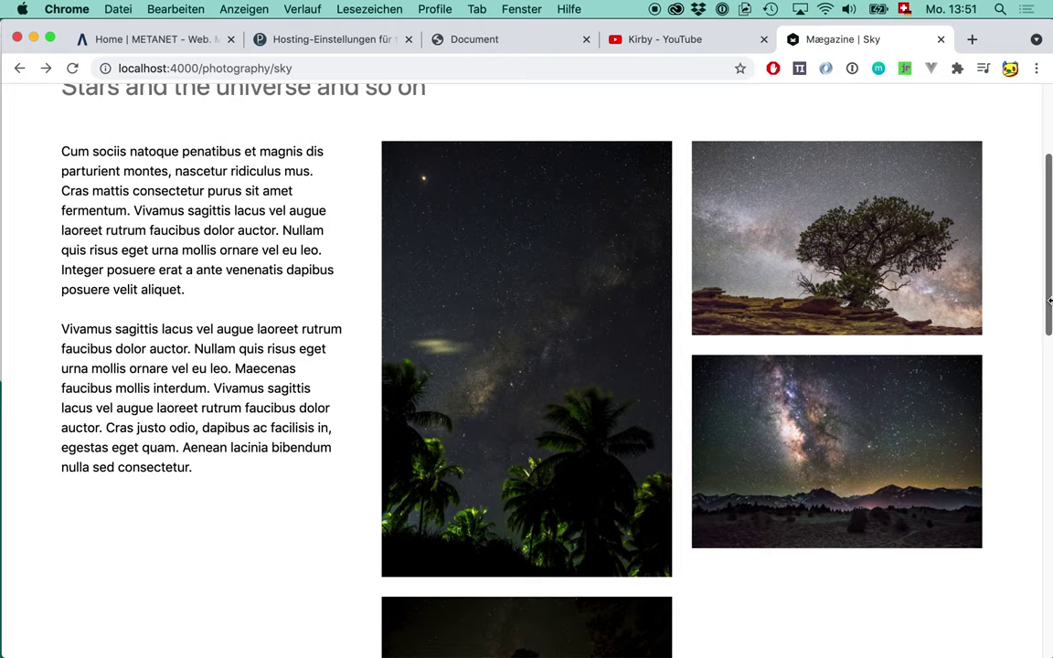
scroll(1051, 308, "up", 5)
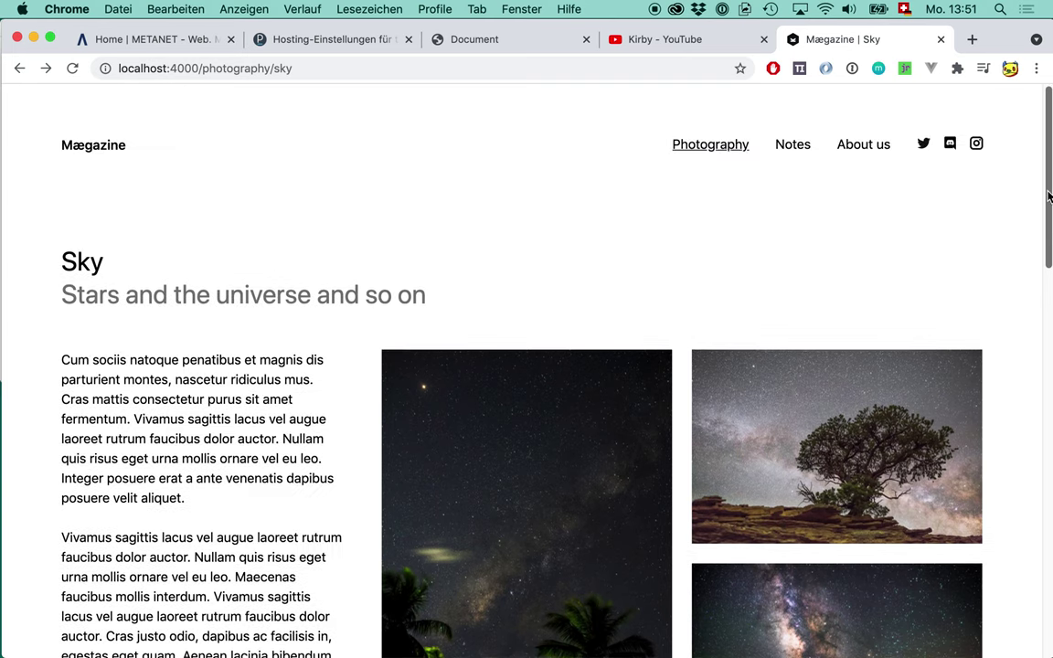
left_click_drag(119, 69, 203, 64)
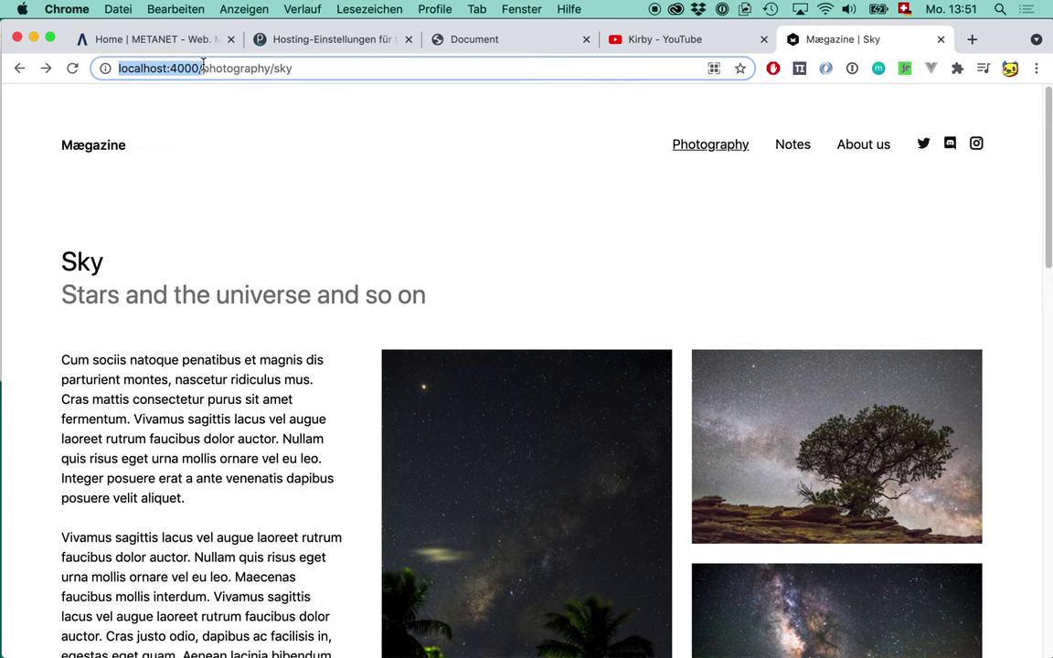
left_click(454, 41)
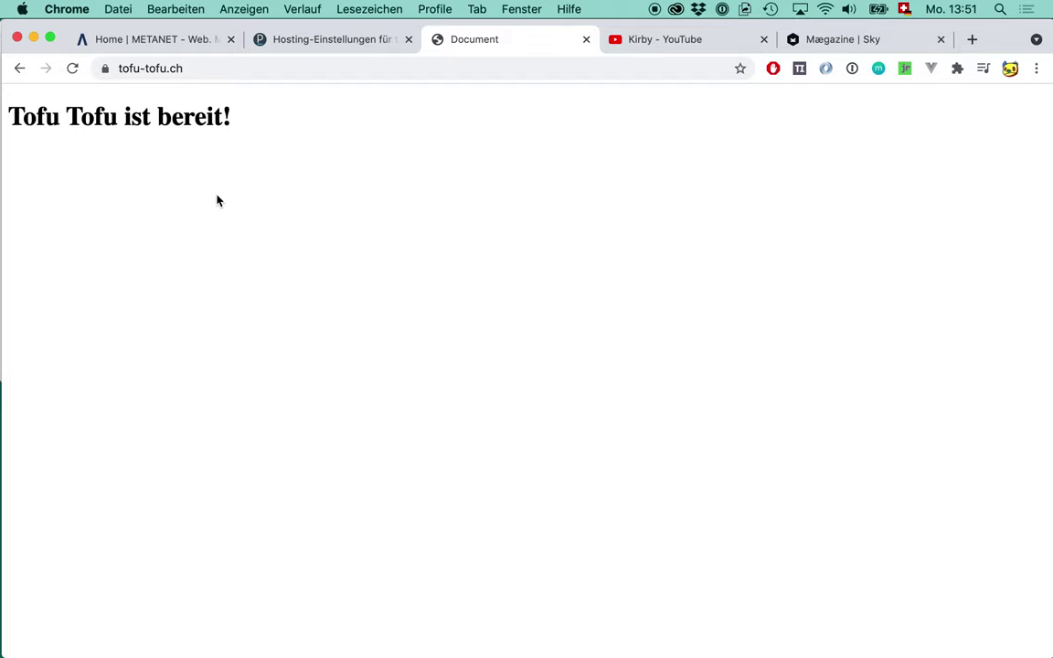
- Select all twelve items in Finder's starterkit-main folder and bring up Cyberduck's Metanet Tofu-Tofu window
key("super+Tab")
key("super+Tab")
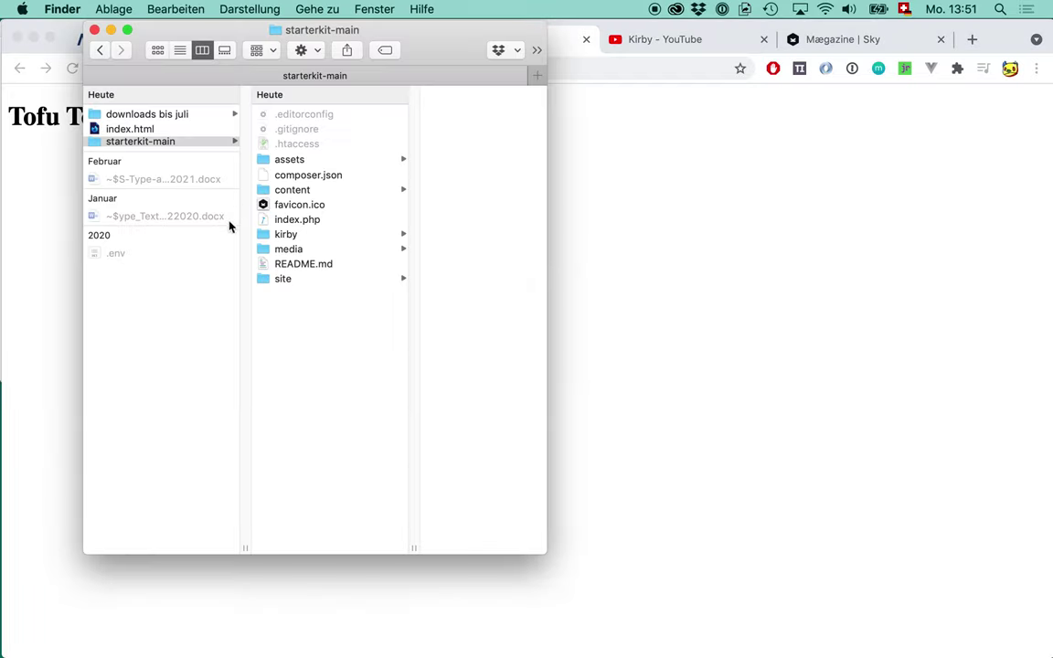
left_click_drag(312, 329, 292, 120)
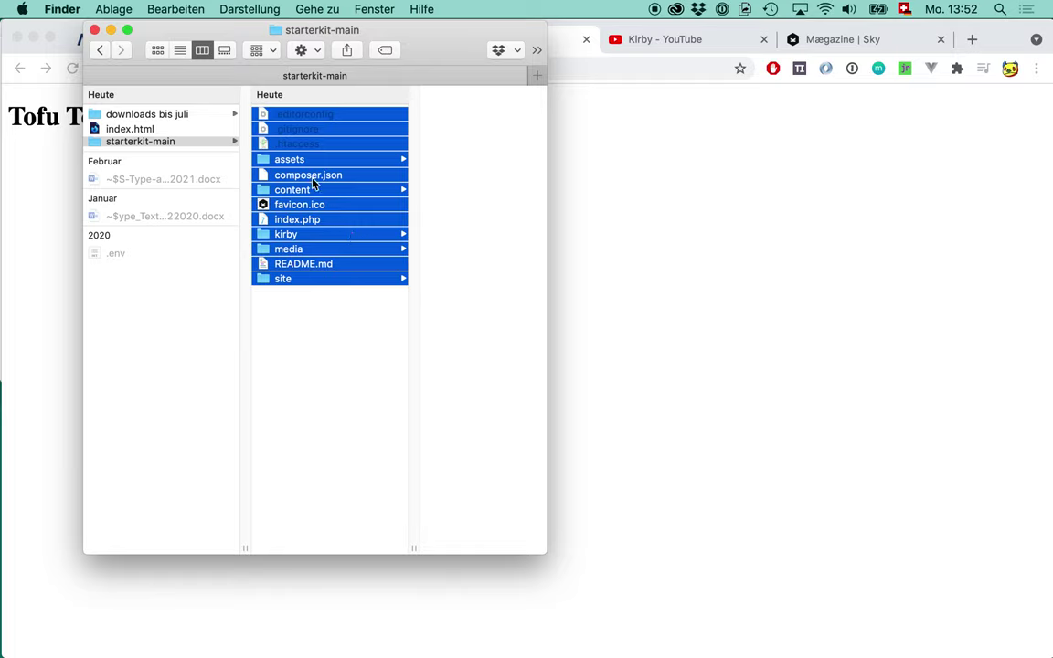
mouse_move(4, 217)
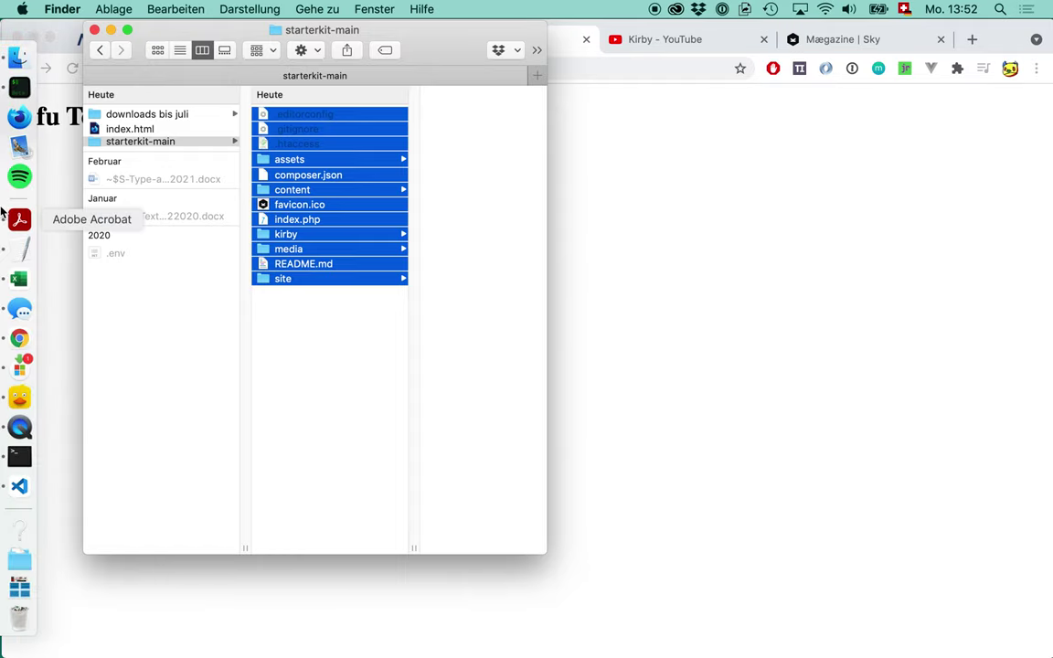
left_click(20, 396)
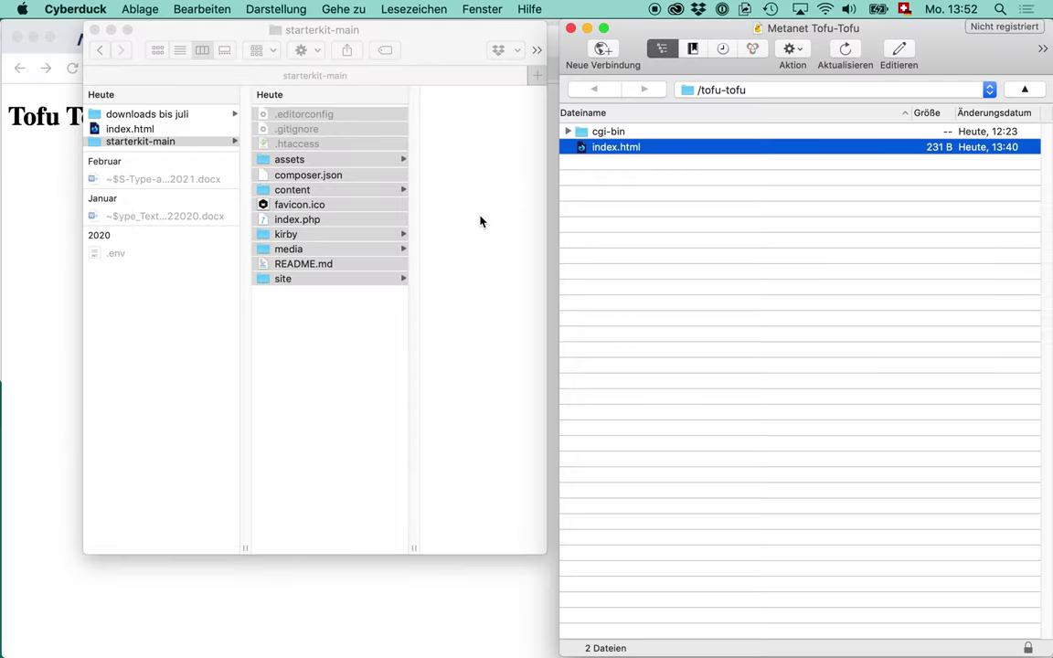
- Reconnect to Metanet Tofu-Tofu, delete index.html from /tofu-tofu, and upload the Starterkit files there
left_click(692, 51)
double_click(692, 169)
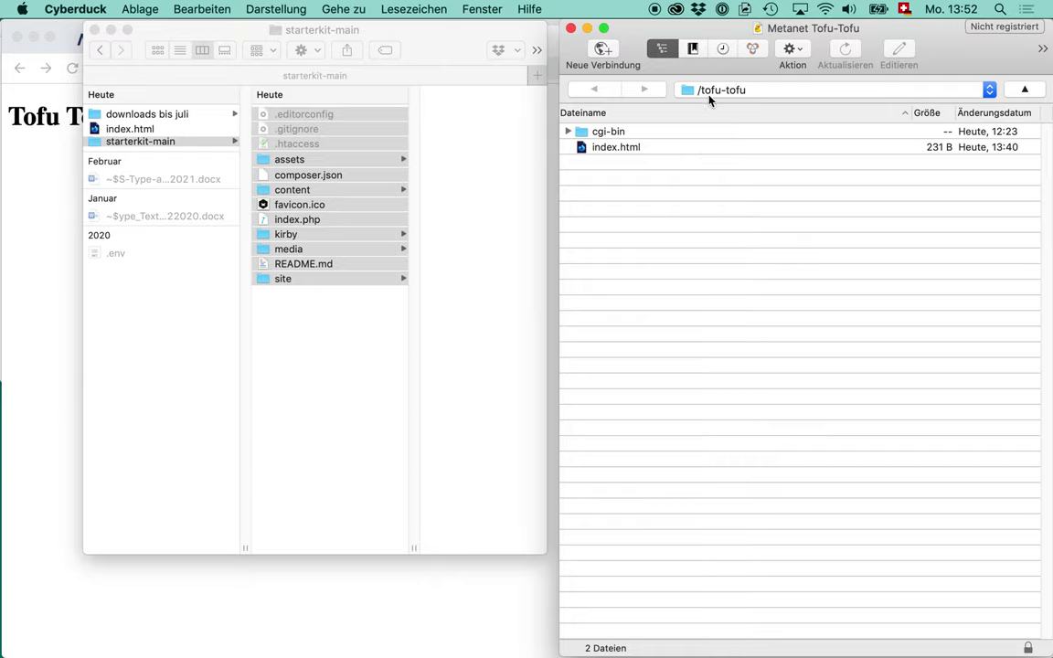
left_click(620, 148)
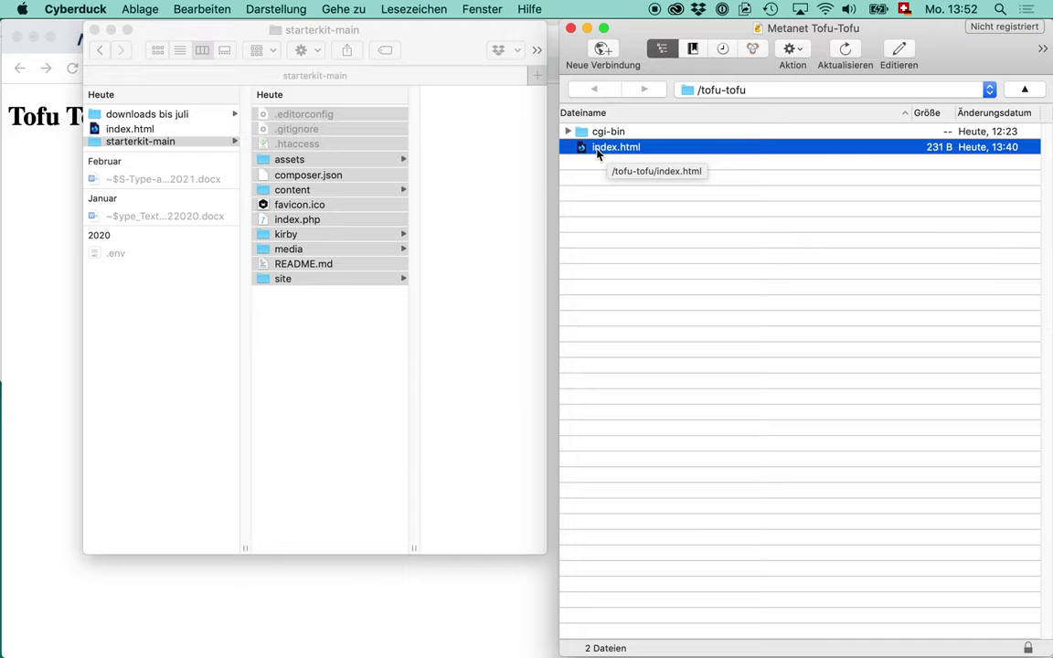
right_click(598, 155)
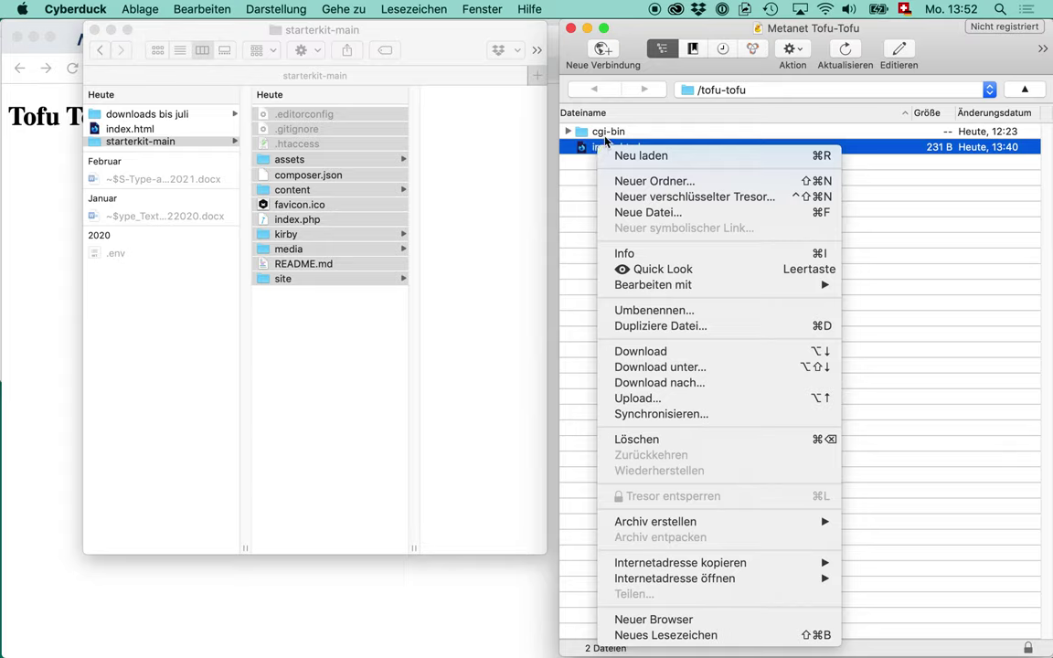
left_click(659, 444)
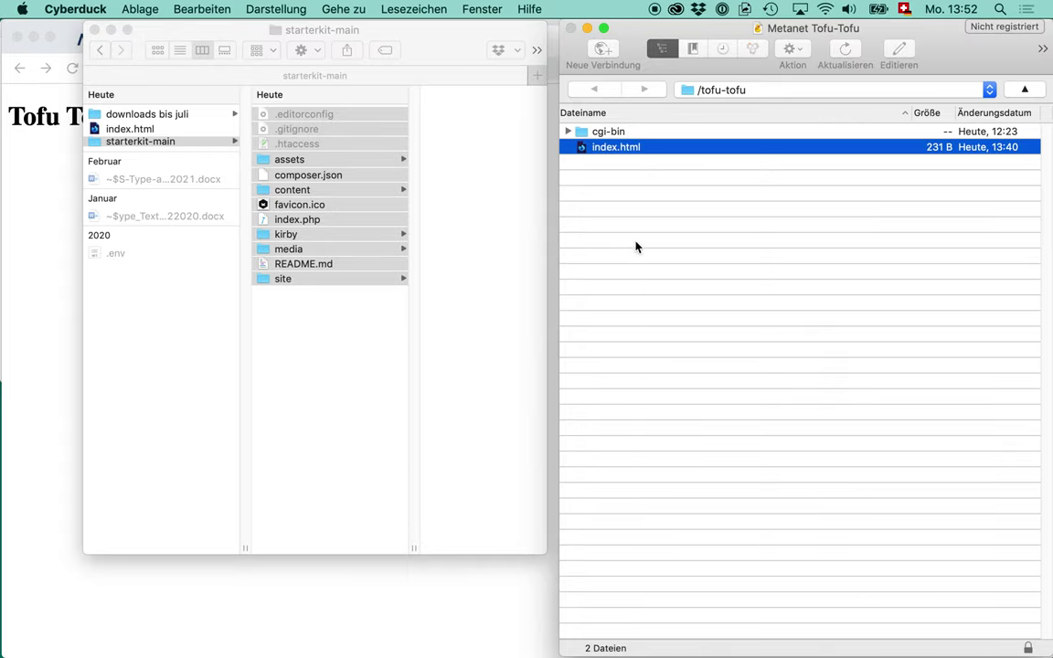
left_click(923, 160)
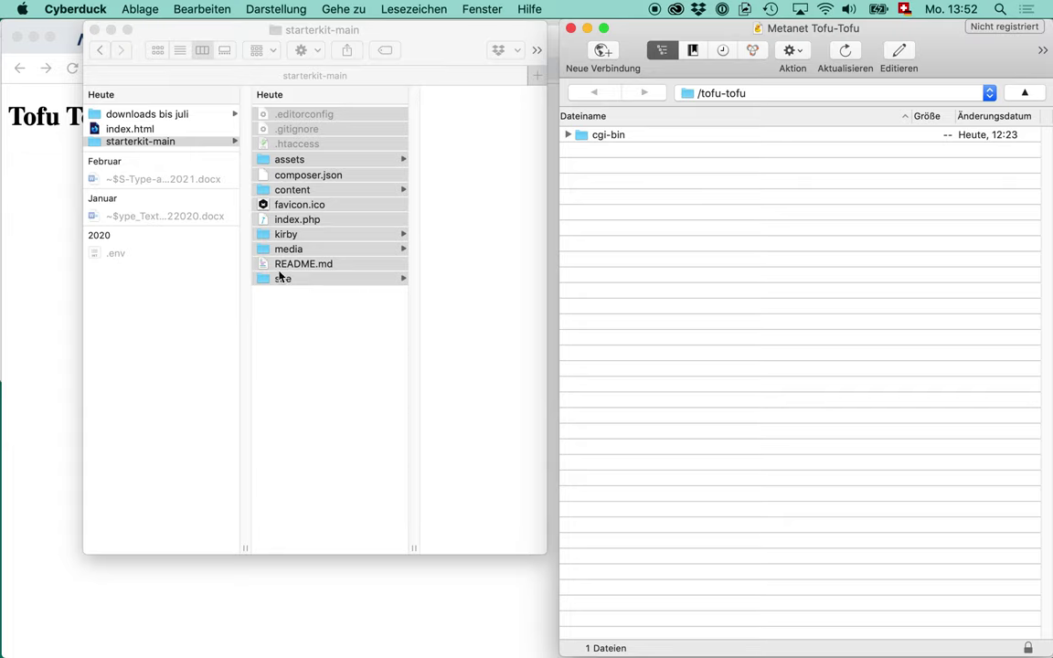
left_click_drag(294, 133, 674, 375)
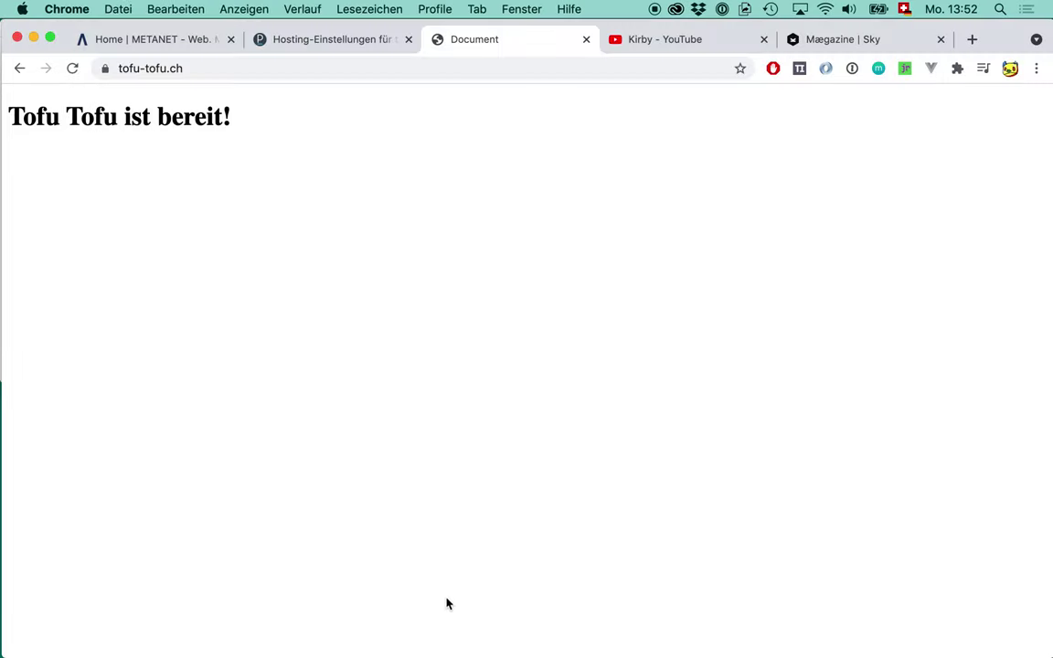
left_click(446, 599)
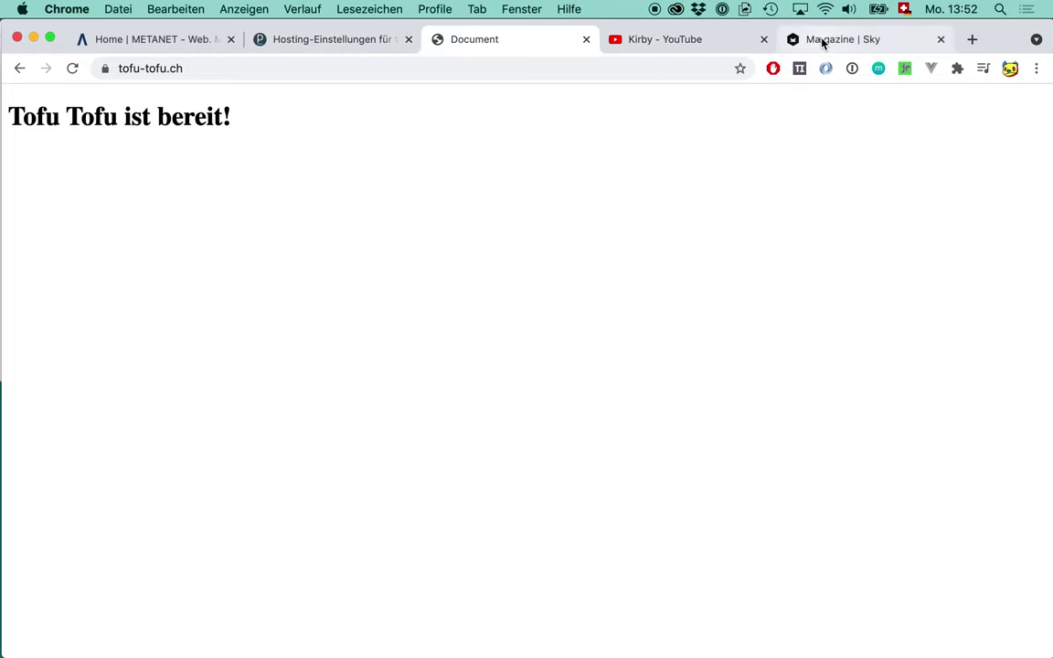
- In the Sky tab, load getkirby.com
left_click(792, 40)
left_click(424, 66)
key("cmd+a")
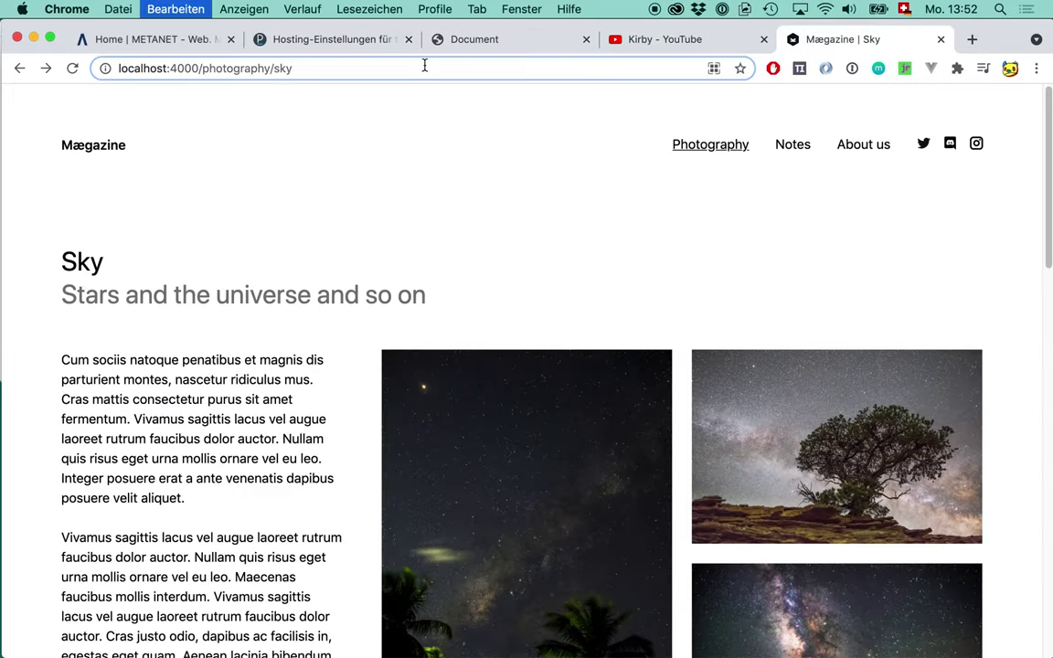
type("get")
key("Return")
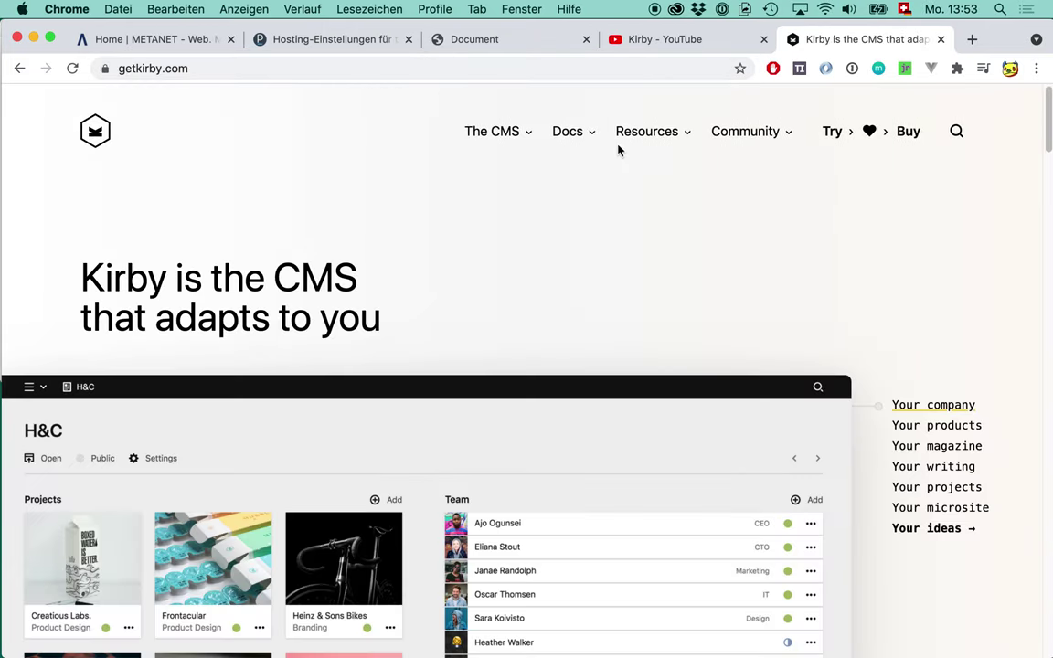
- Open Guide > Get up and running at Download and installation and highlight the .htaccess note
mouse_move(593, 139)
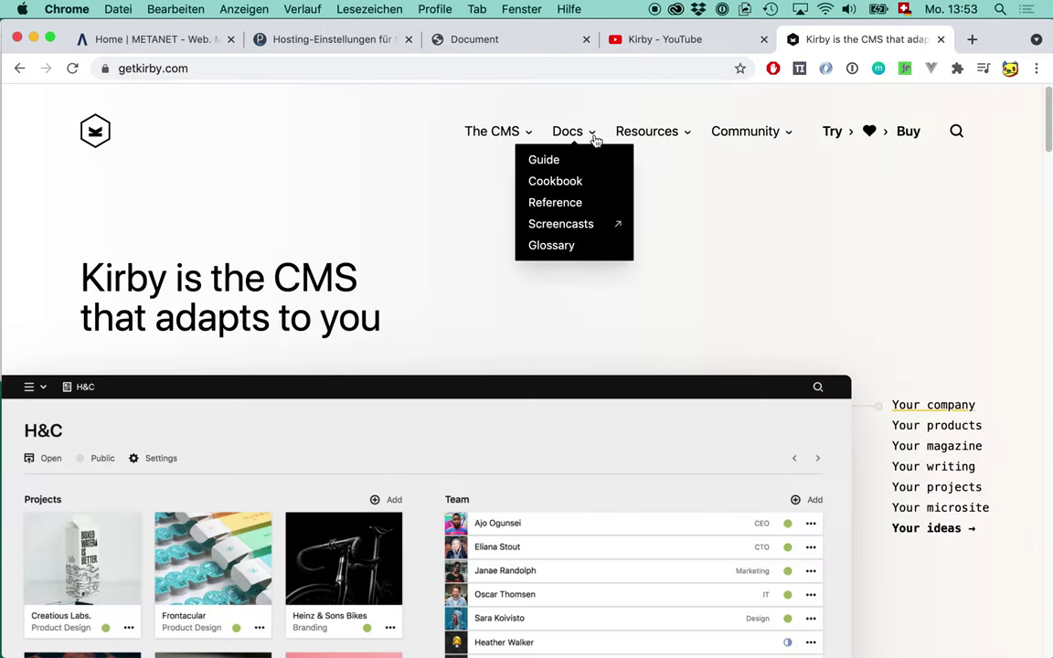
left_click(564, 165)
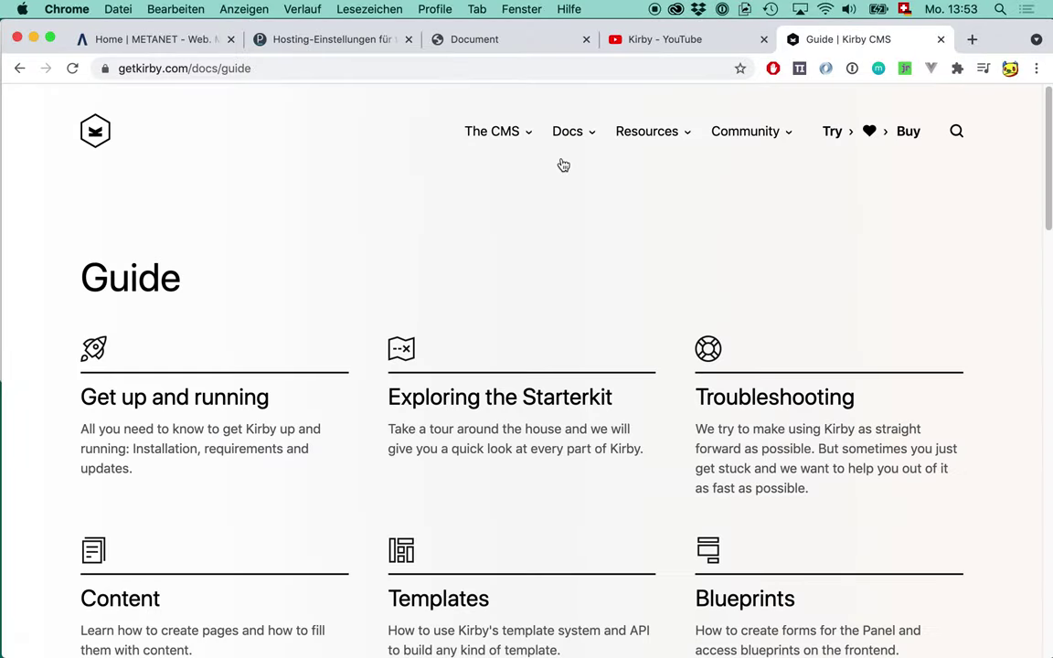
left_click(169, 393)
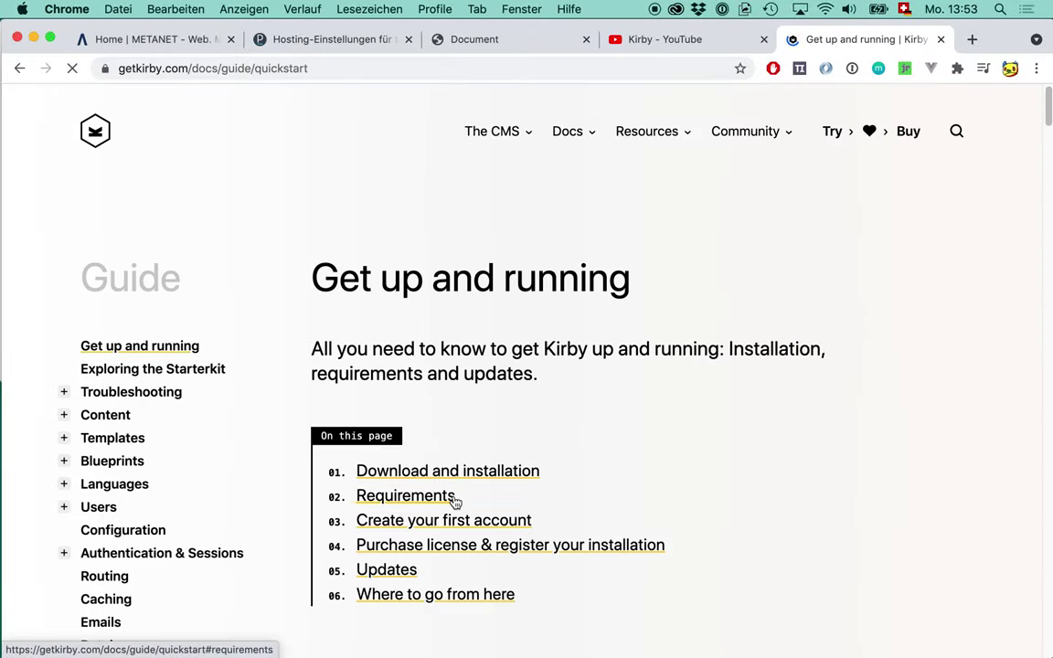
scroll(438, 553, "down", 2)
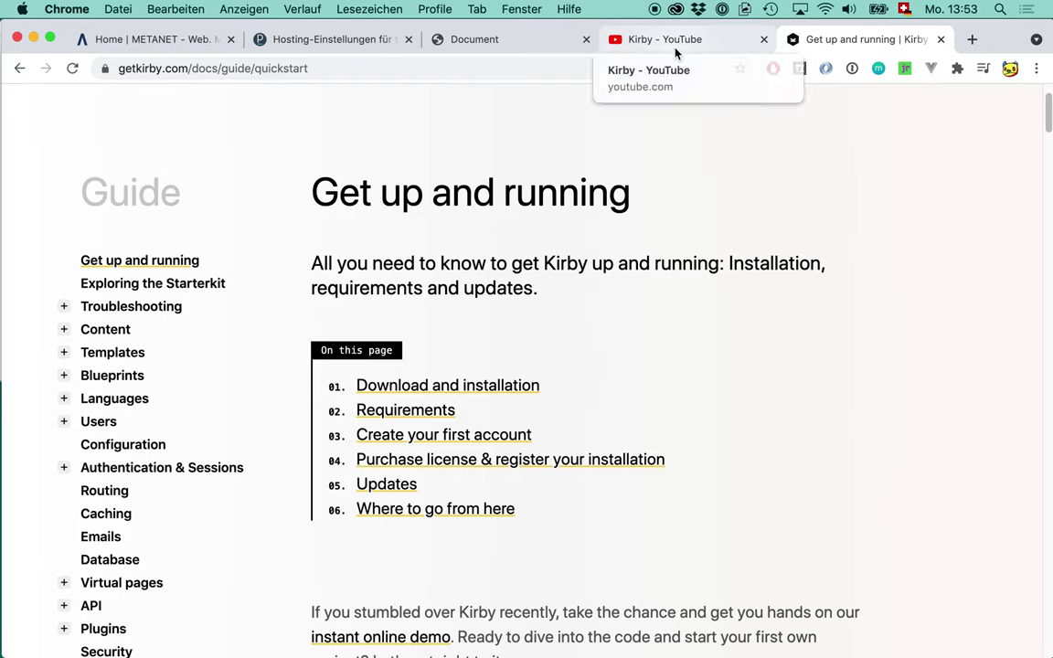
left_click(506, 399)
scroll(512, 416, "down", 3)
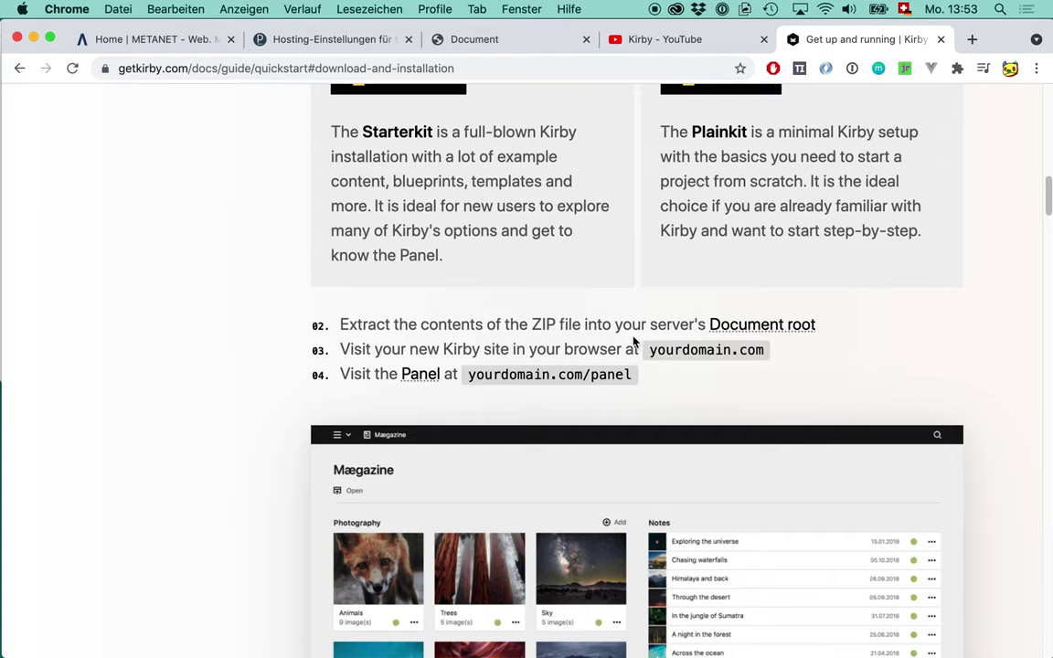
scroll(788, 383, "down", 8)
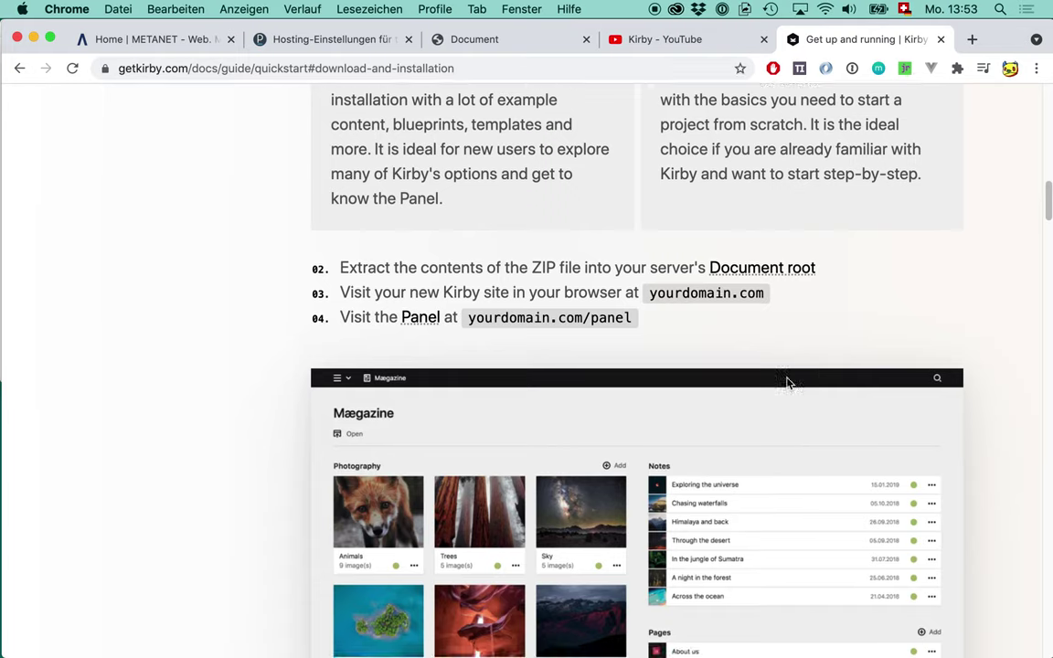
scroll(788, 383, "down", 8)
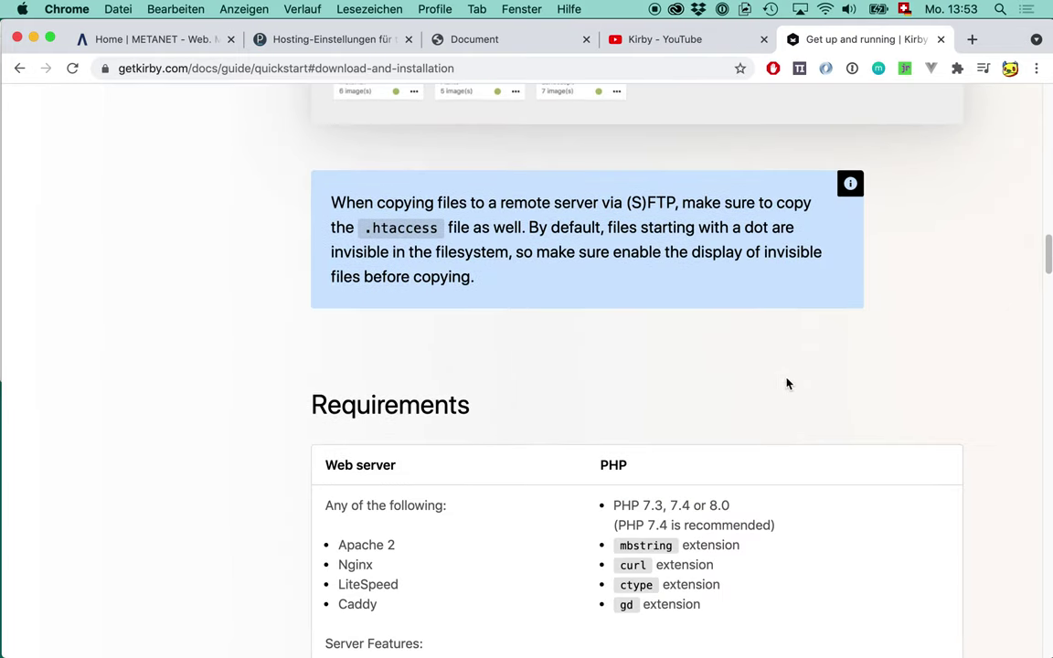
double_click(370, 227)
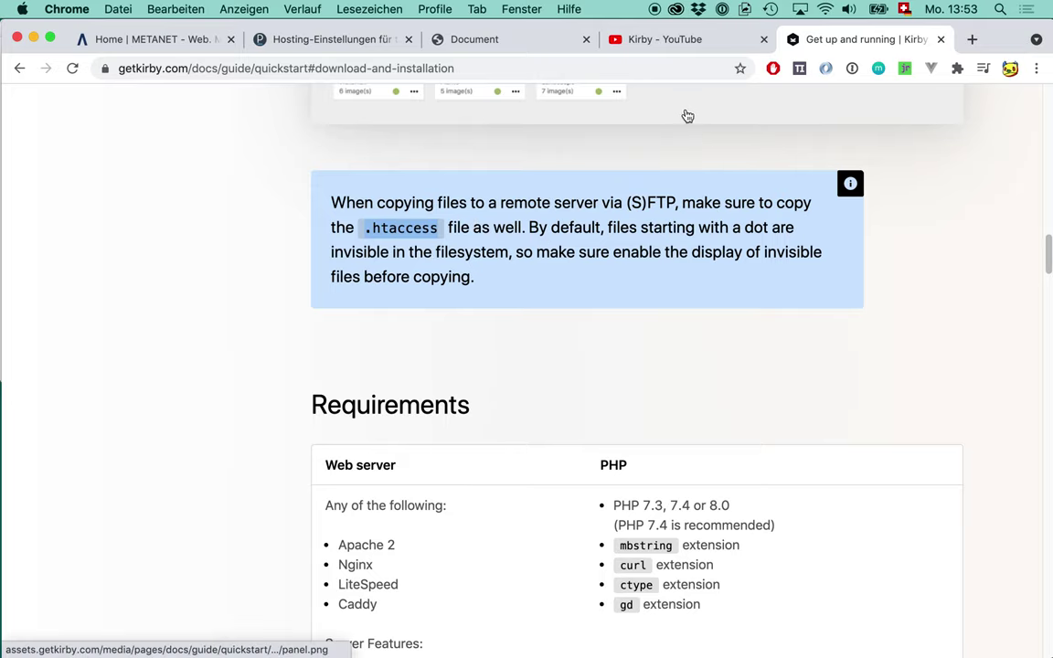
key("super+Tab")
left_click(225, 316)
key("super+Tab")
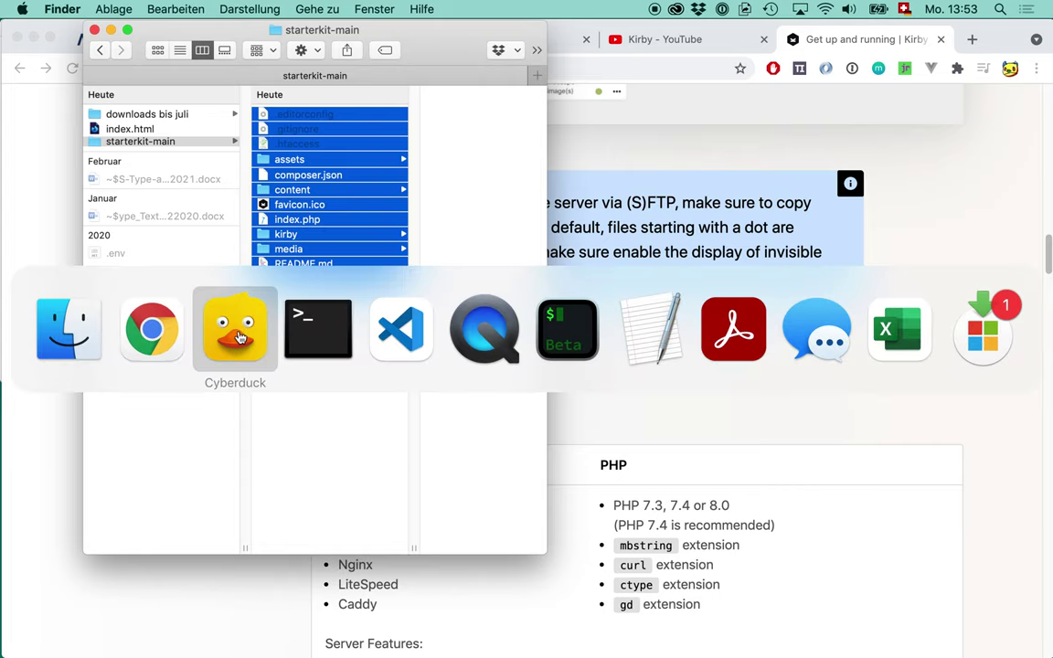
left_click(236, 334)
left_click(558, 210)
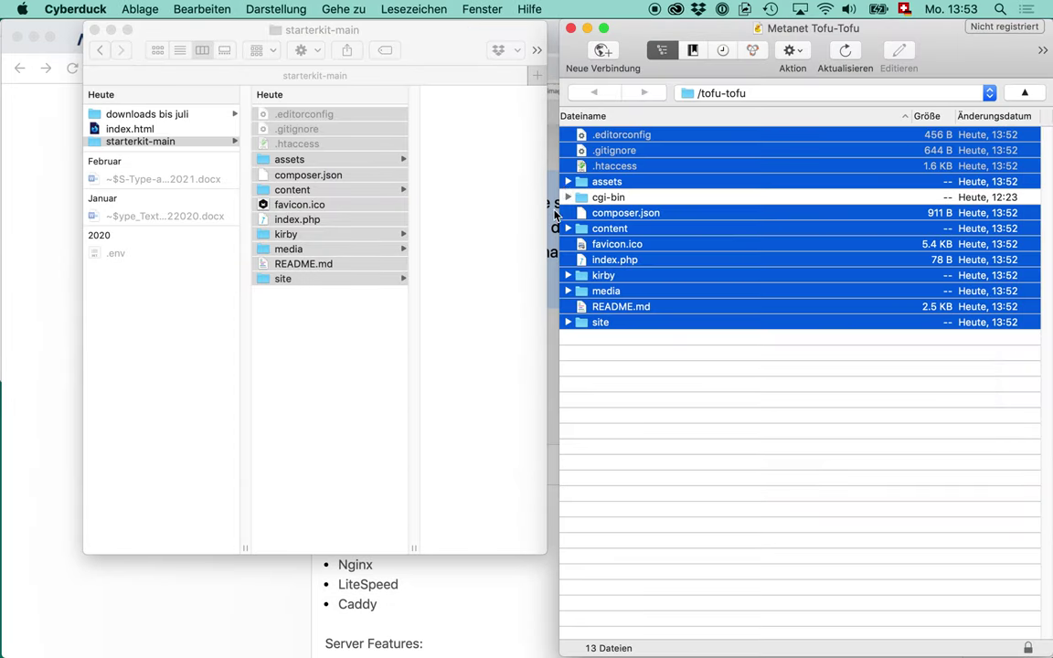
left_click(663, 382)
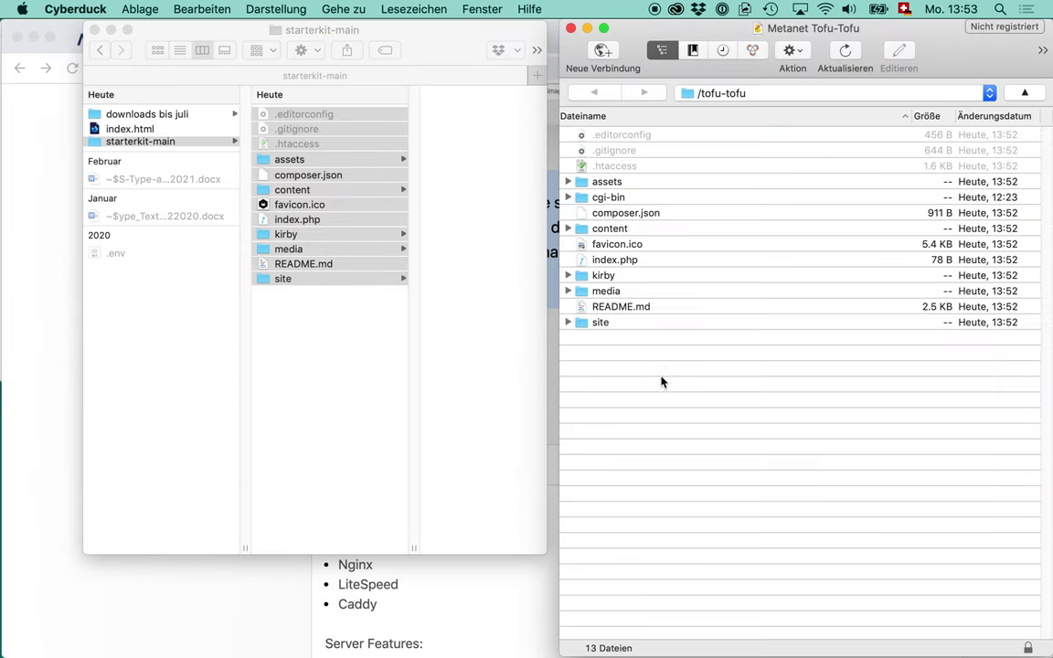
left_click(618, 168)
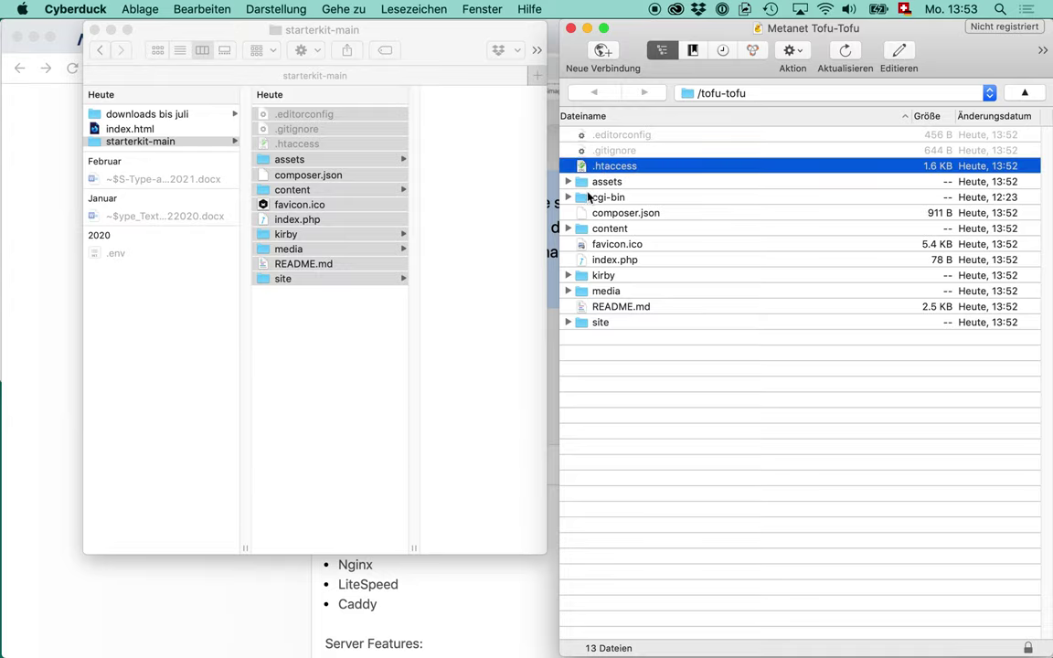
left_click(235, 595)
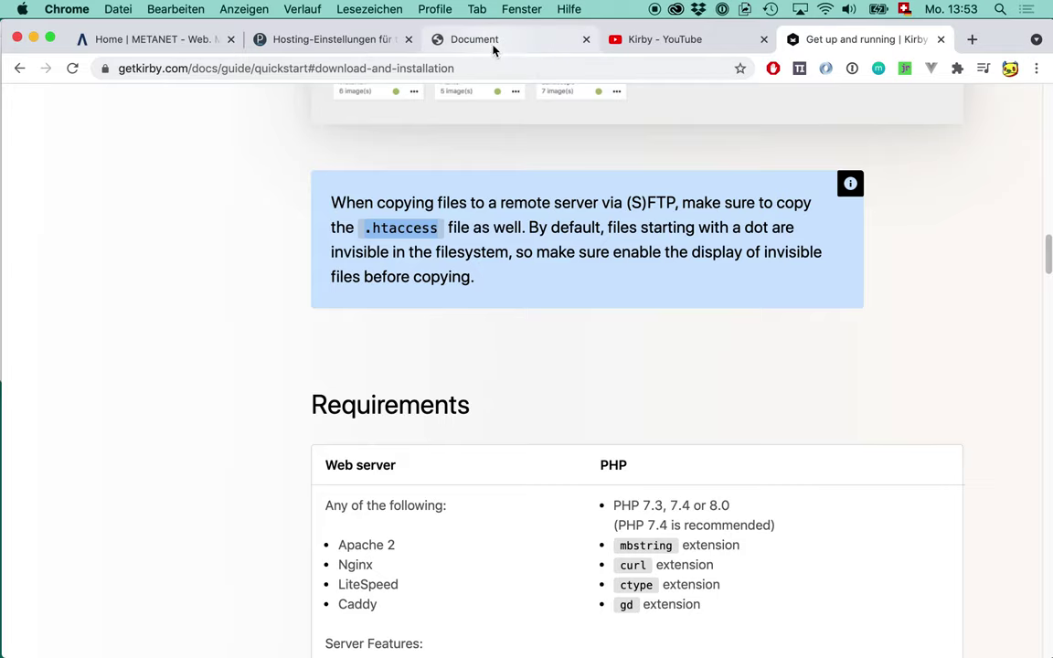
- Reload tofu-tofu.ch twice to reveal Kirby's offline PHP error page
left_click(492, 50)
left_click(310, 67)
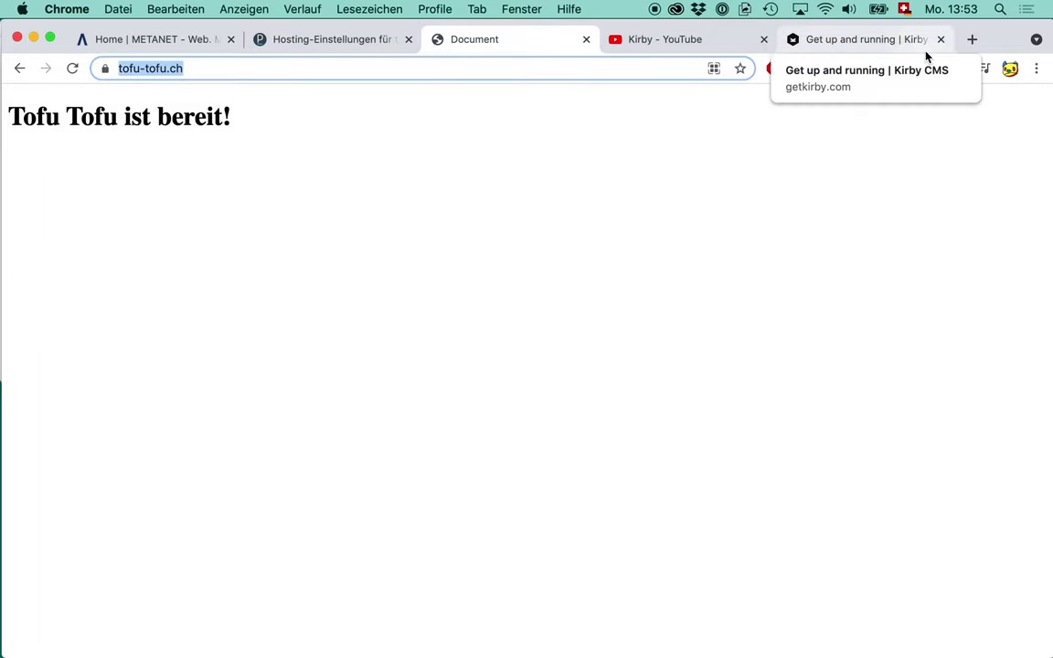
key("Return")
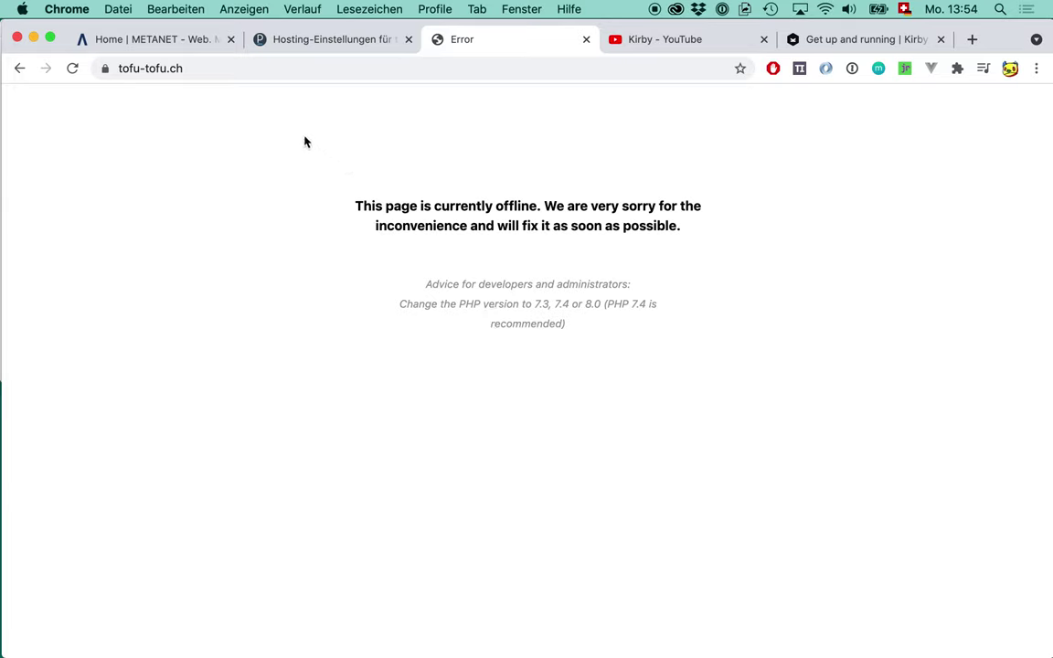
left_click(211, 69)
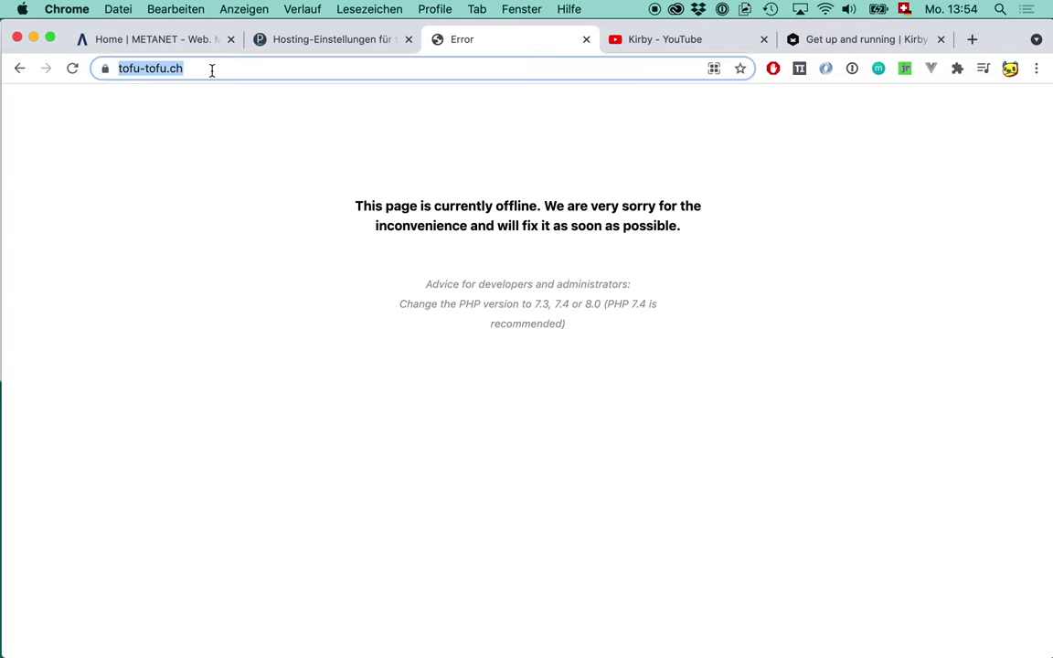
key("Return")
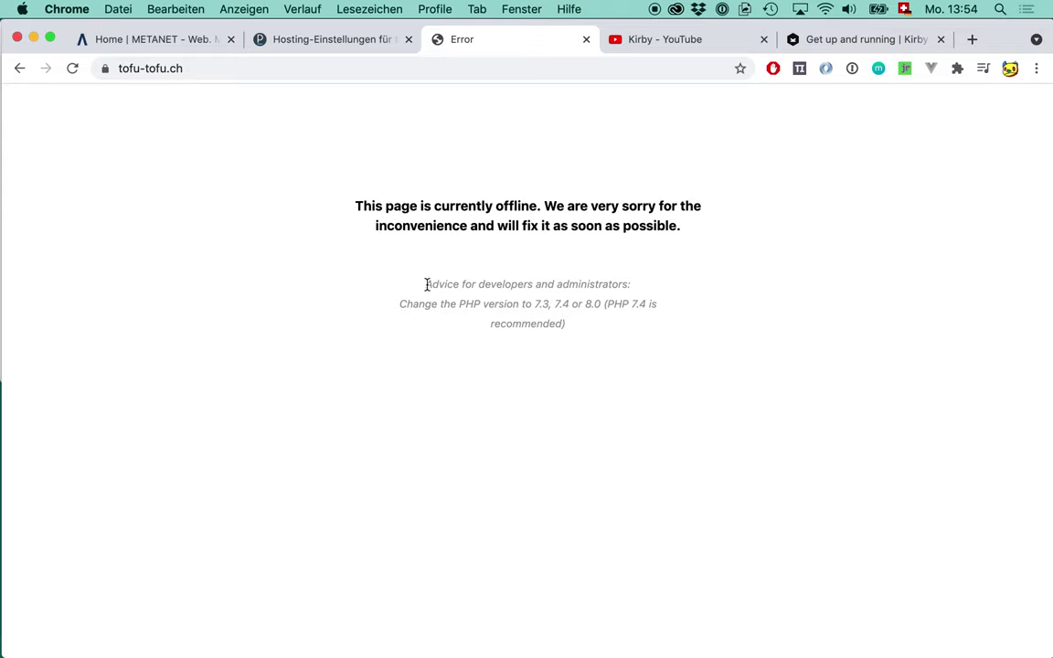
- Highlight the PHP 7.3/7.4/8.0 advice and zoom in on the page
left_click_drag(427, 287, 526, 340)
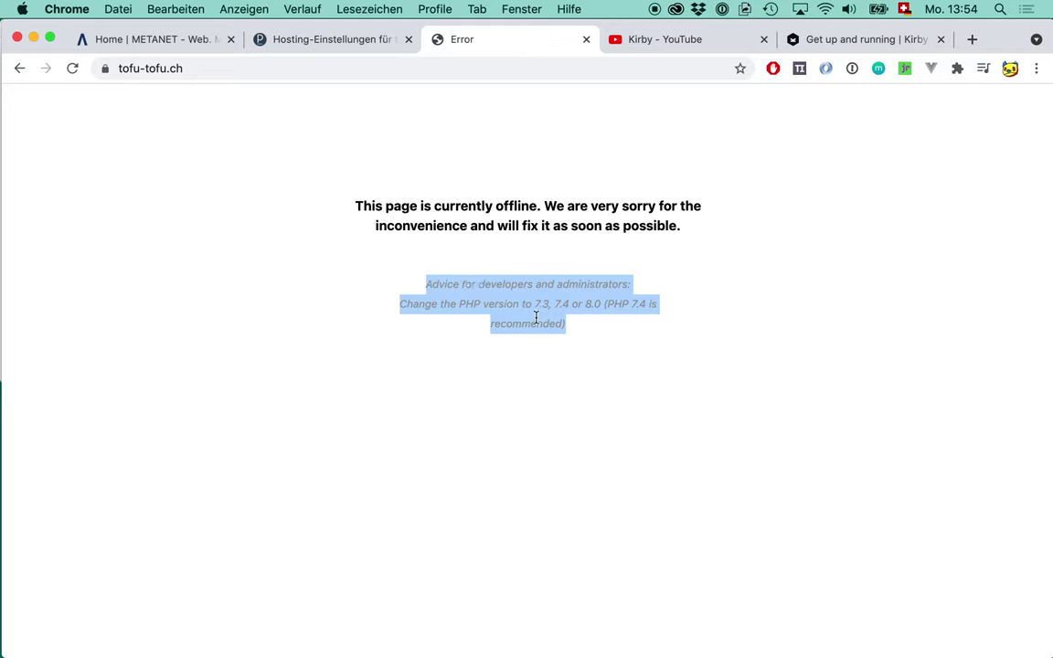
left_click(588, 328)
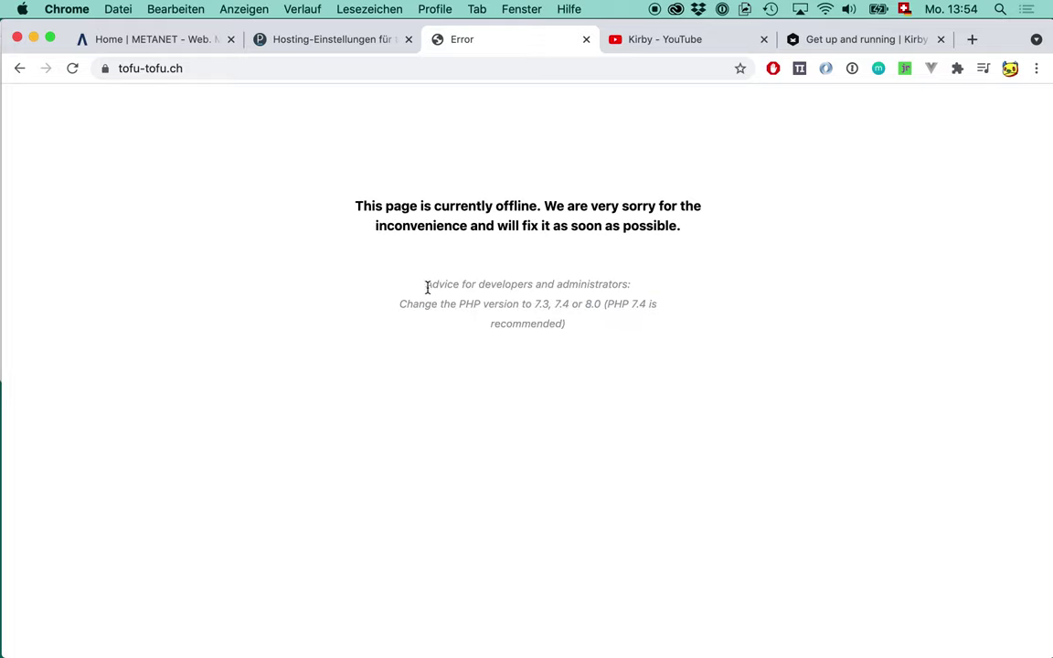
key("super+plus")
key("super+plus")
key("super+plus")
key("super+plus")
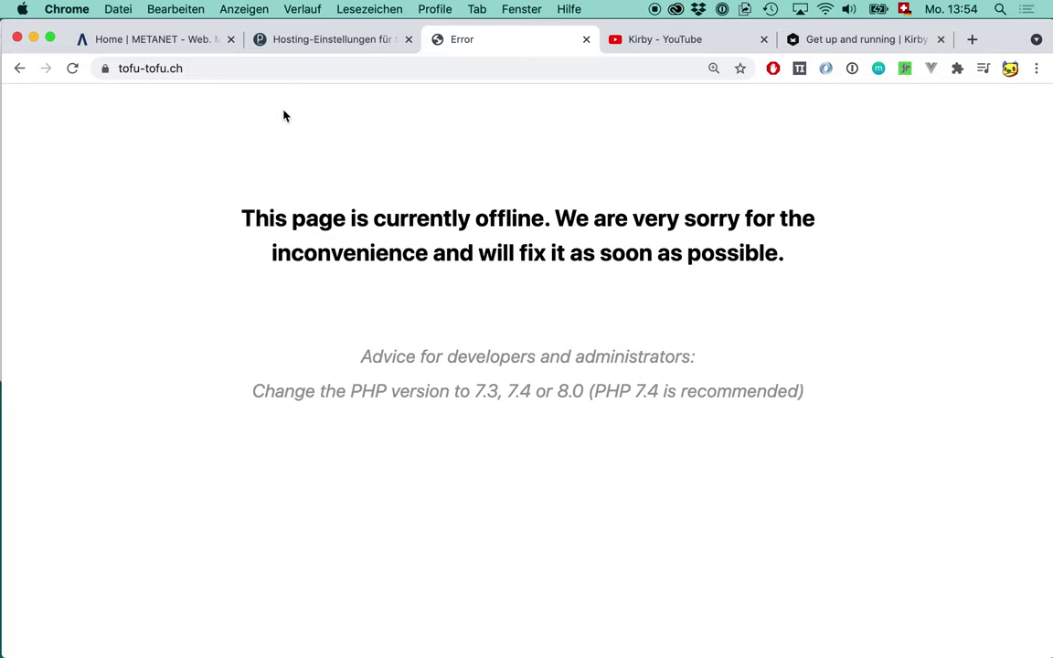
- Return to Websites & Domains and open tofu-tofu.ch's PHP-Einstellungen, showing version 7.2
left_click(300, 46)
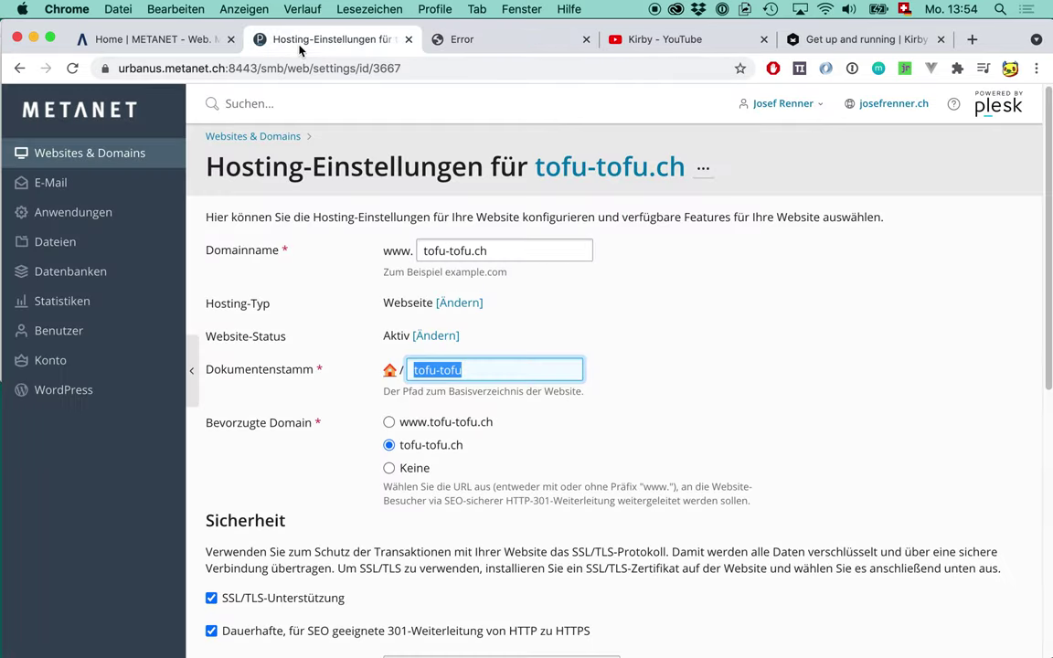
left_click(270, 141)
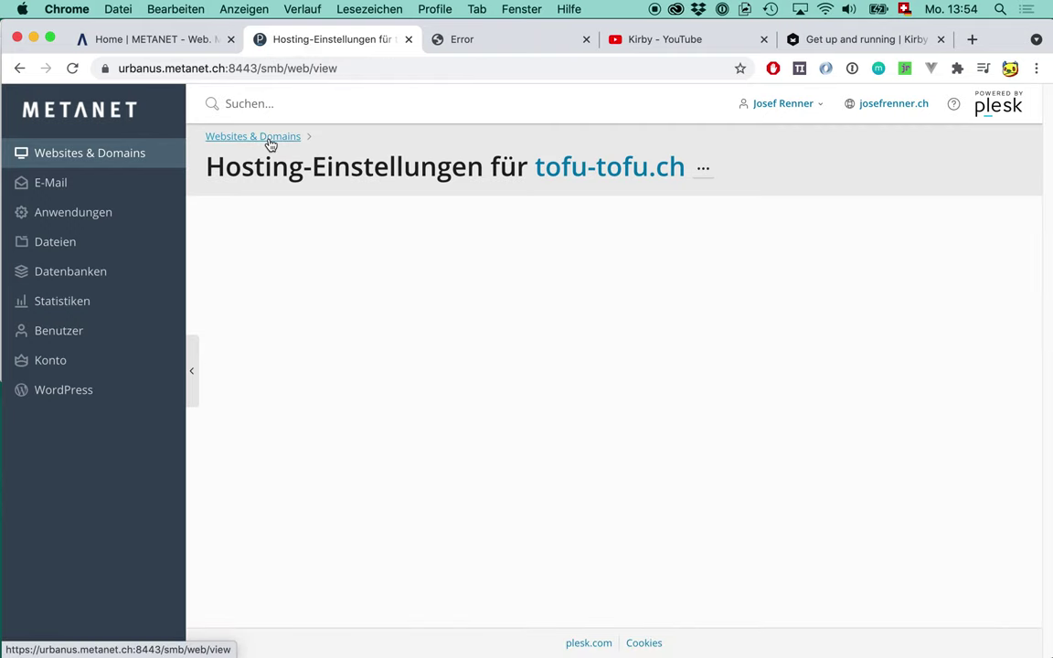
scroll(296, 341, "down", 10)
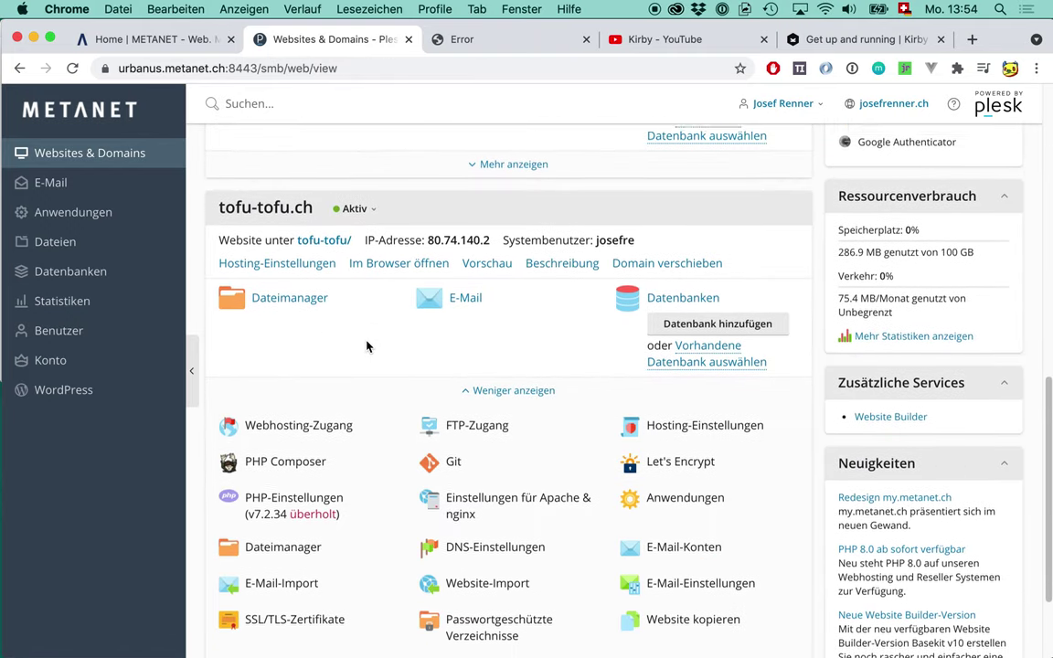
scroll(367, 346, "down", 1)
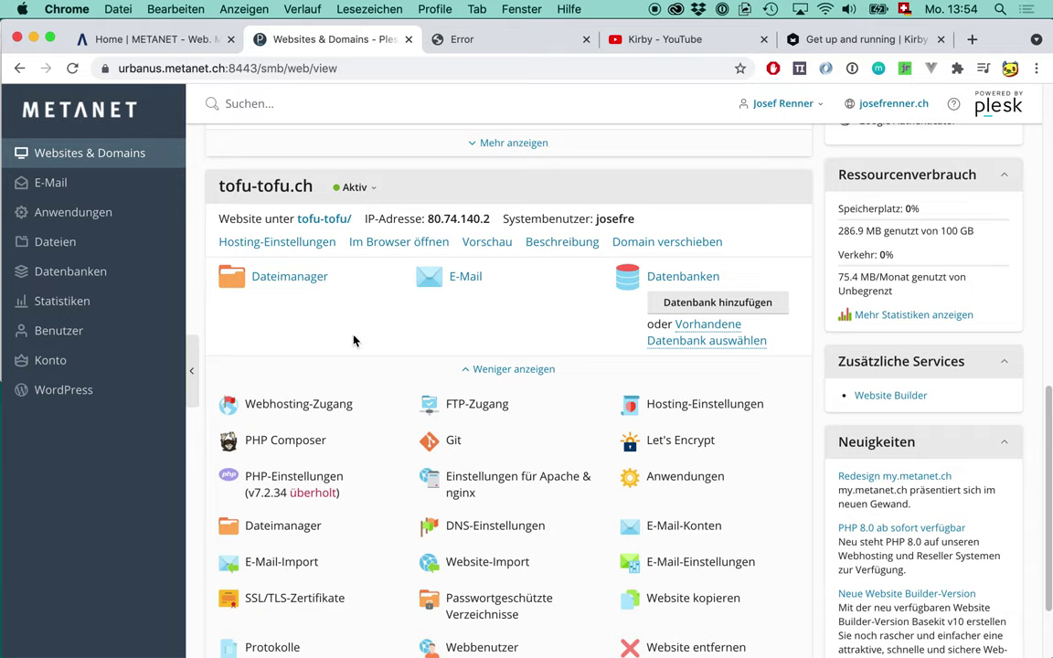
scroll(329, 436, "down", 1)
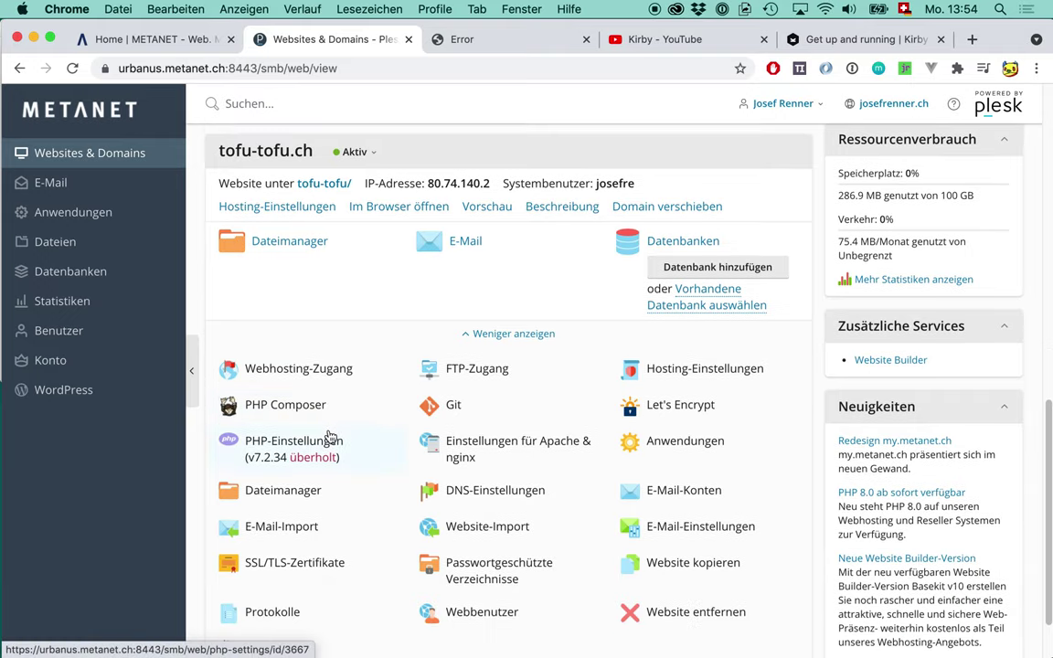
scroll(341, 432, "down", 2)
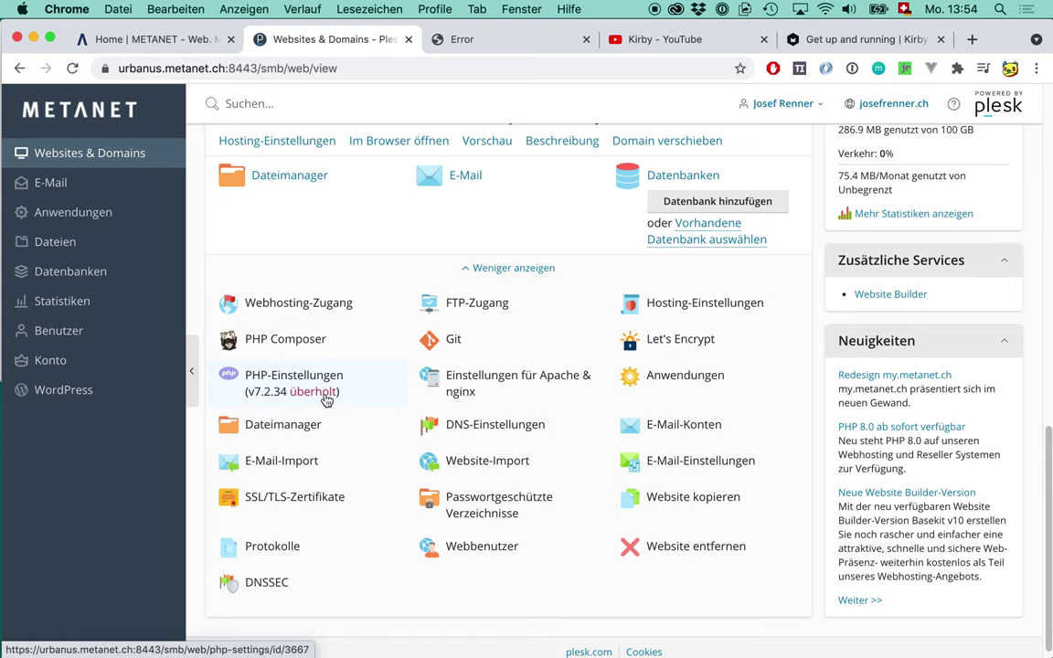
left_click(292, 395)
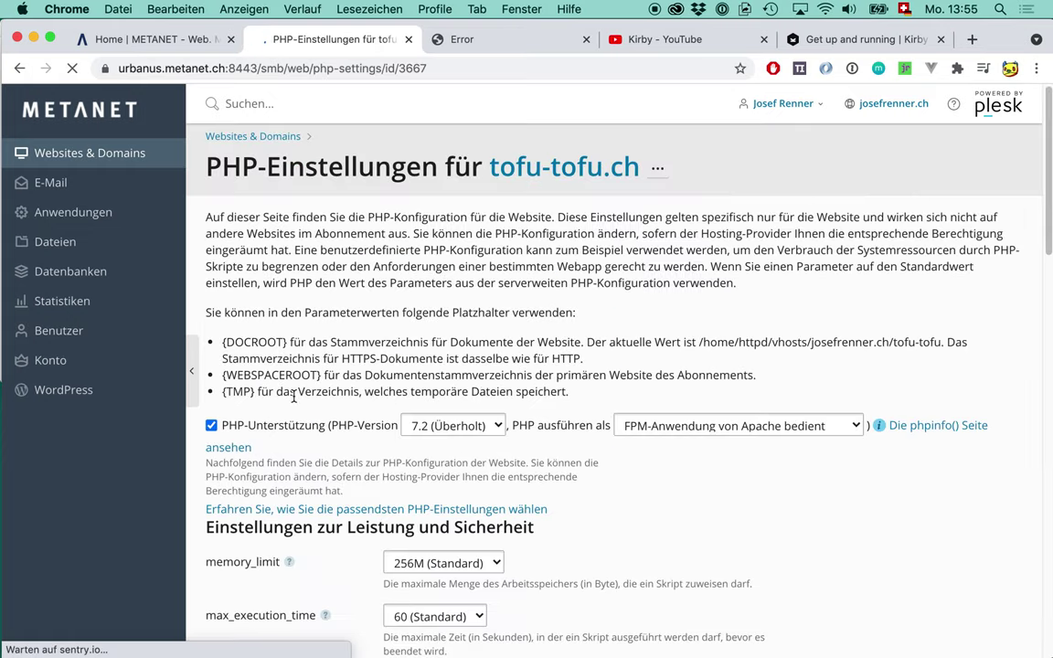
- View the PHP version list, recheck the site's offline error page, and return to PHP settings
scroll(518, 328, "down", 3)
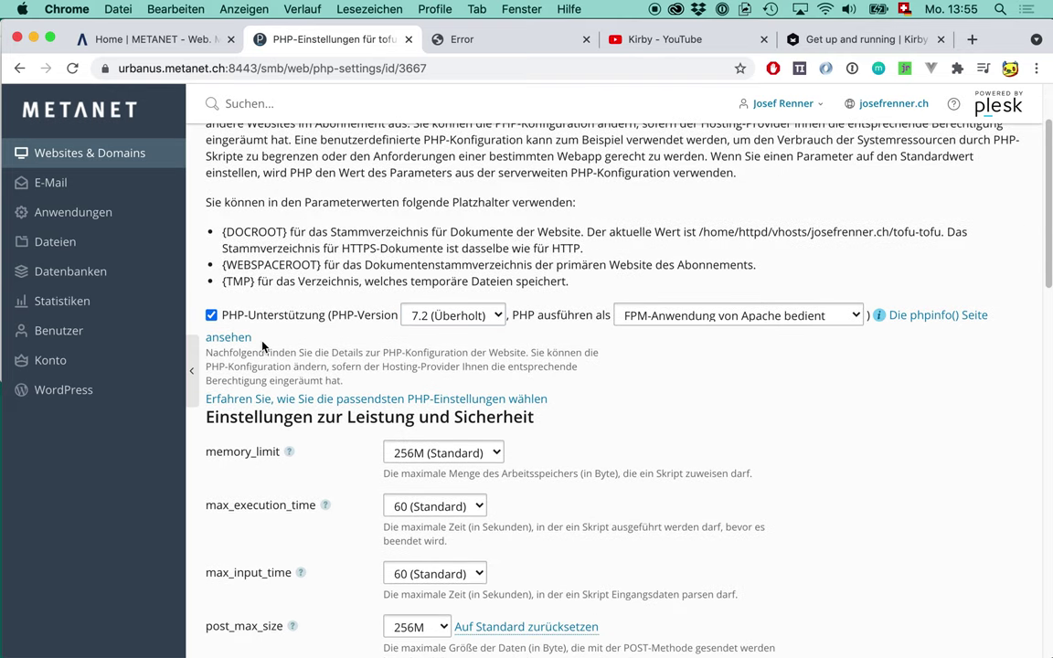
left_click(496, 316)
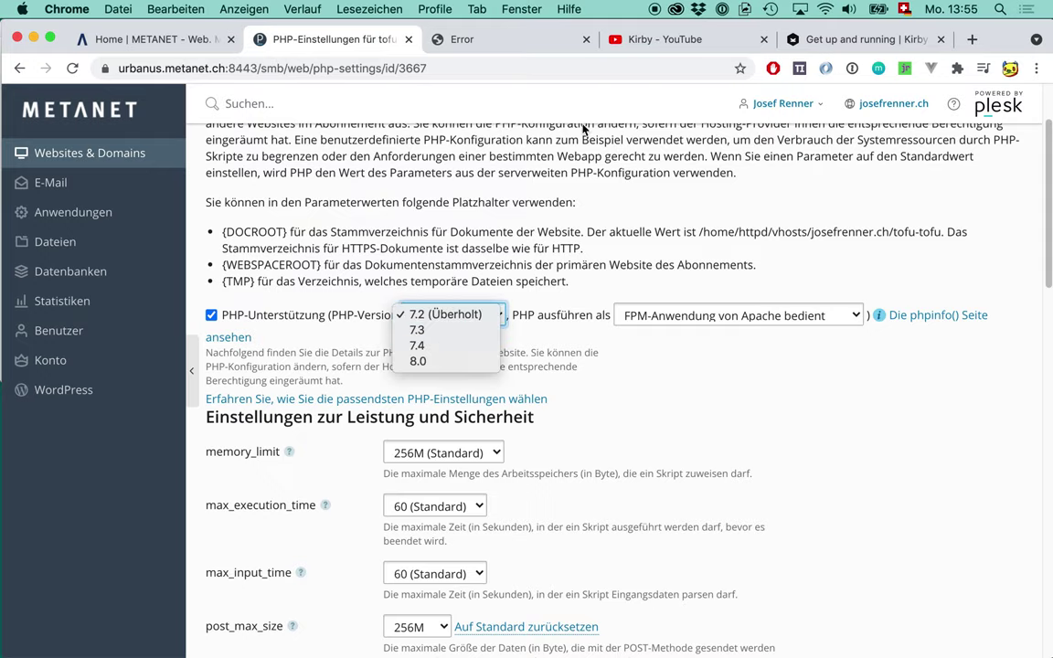
left_click(502, 41)
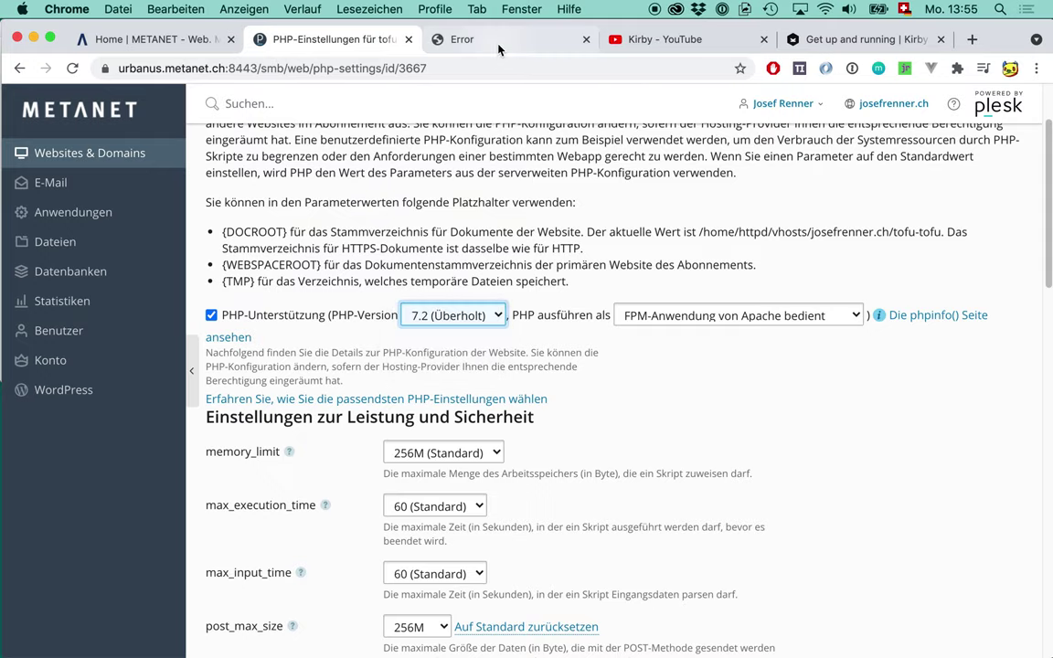
left_click(501, 41)
left_click(327, 43)
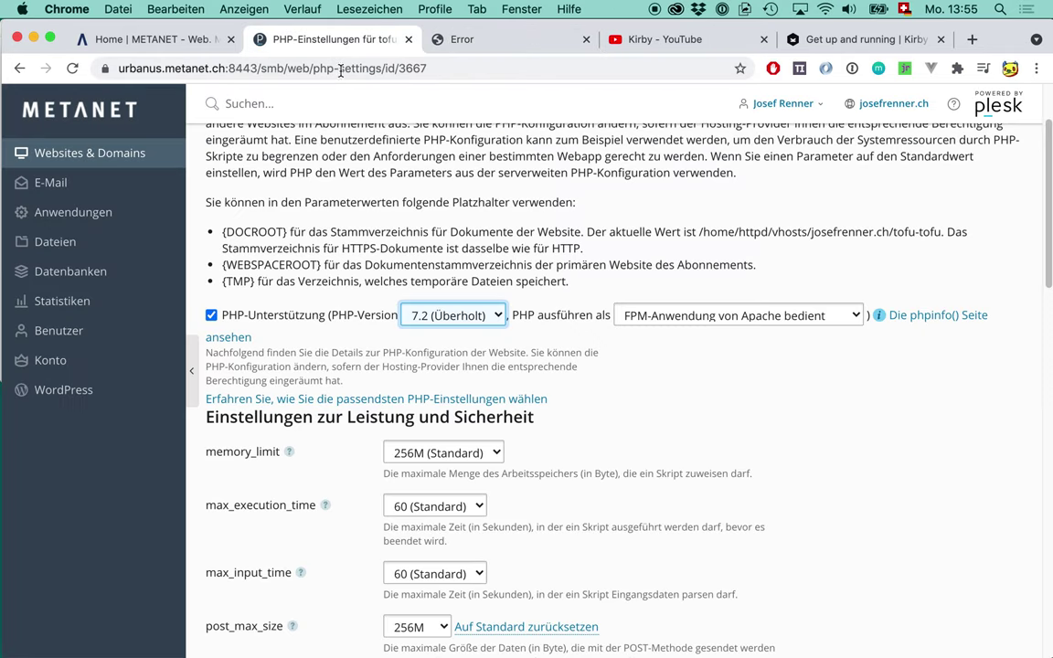
- Set the PHP version to 7.4 and save the settings with OK
left_click(495, 317)
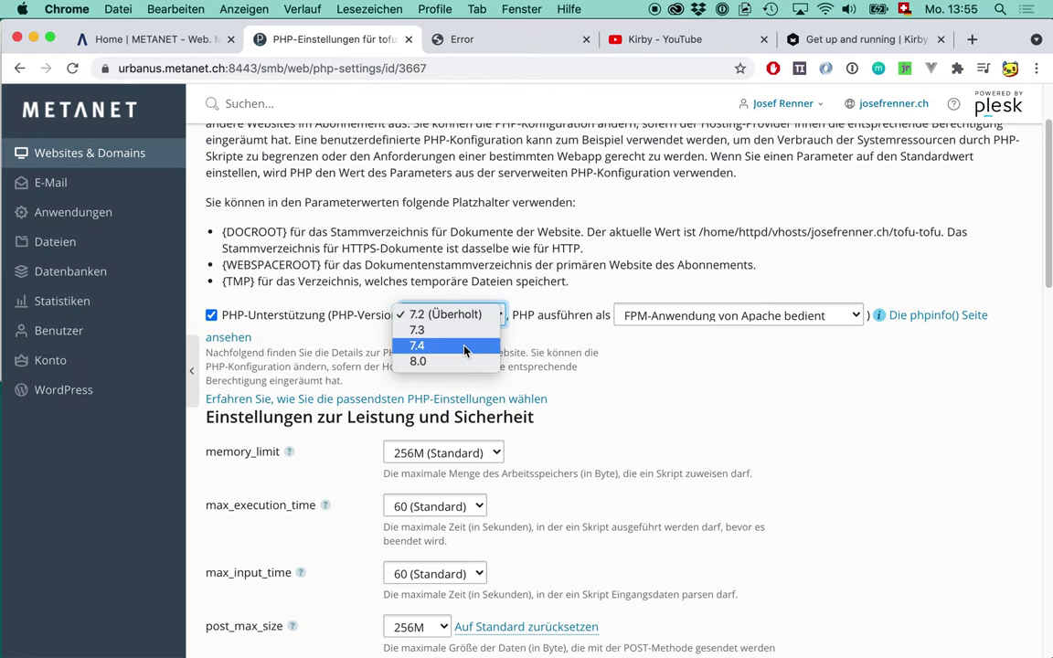
left_click(468, 347)
scroll(466, 356, "down", 1)
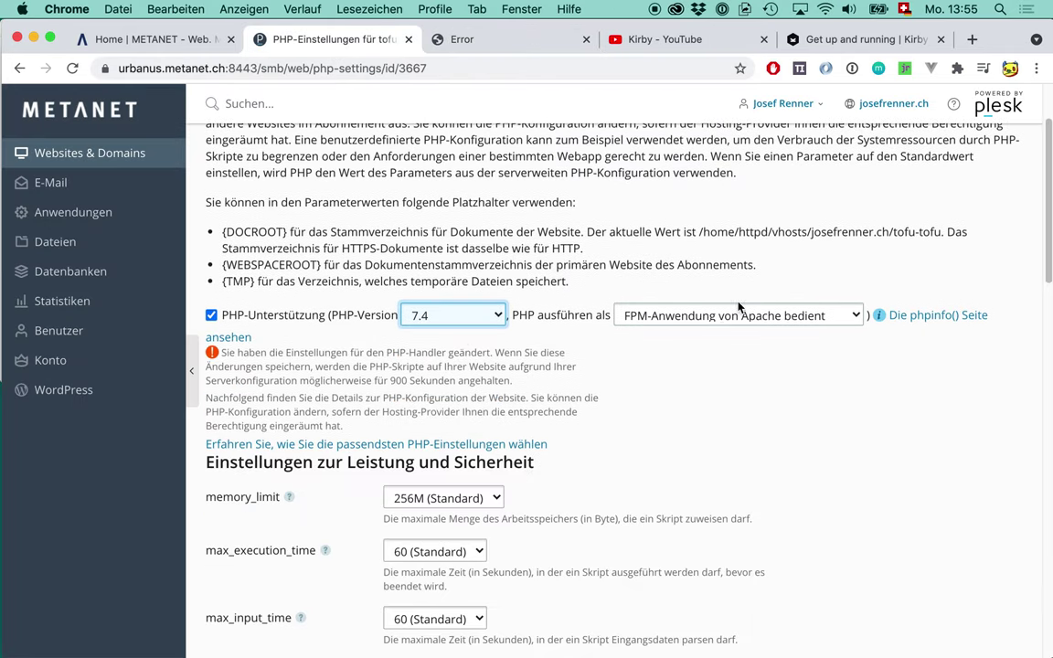
left_click_drag(1048, 188, 1049, 277)
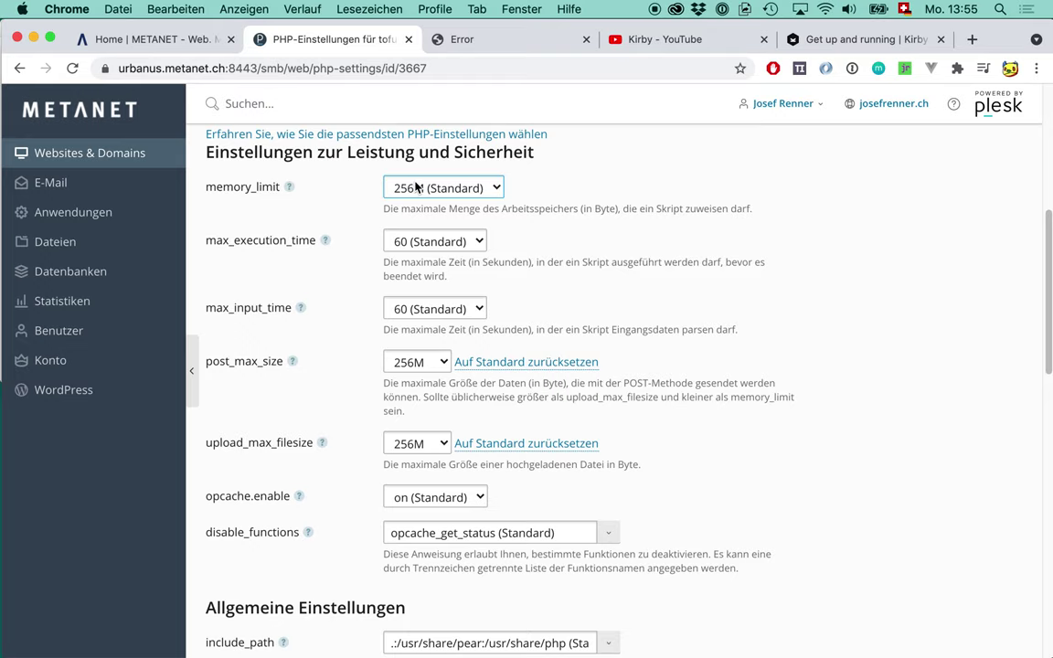
left_click(441, 277)
left_click_drag(1049, 282, 1049, 556)
left_click(428, 573)
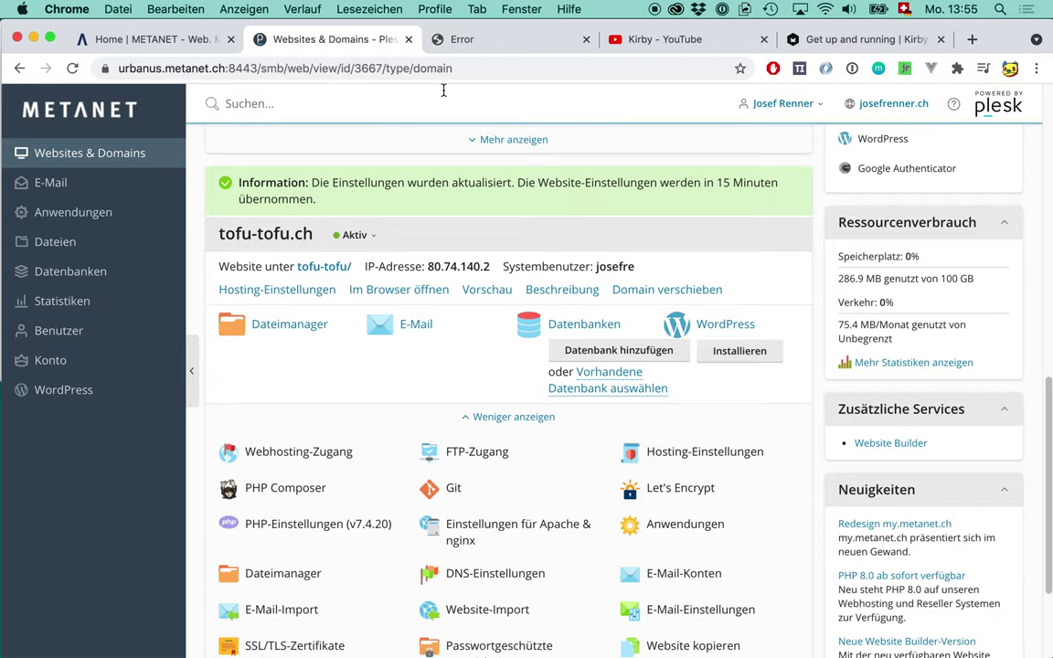
- Reload tofu-tofu.ch and scroll through the now-working Kirby Starterkit Mægazine homepage
left_click(445, 37)
left_click(72, 68)
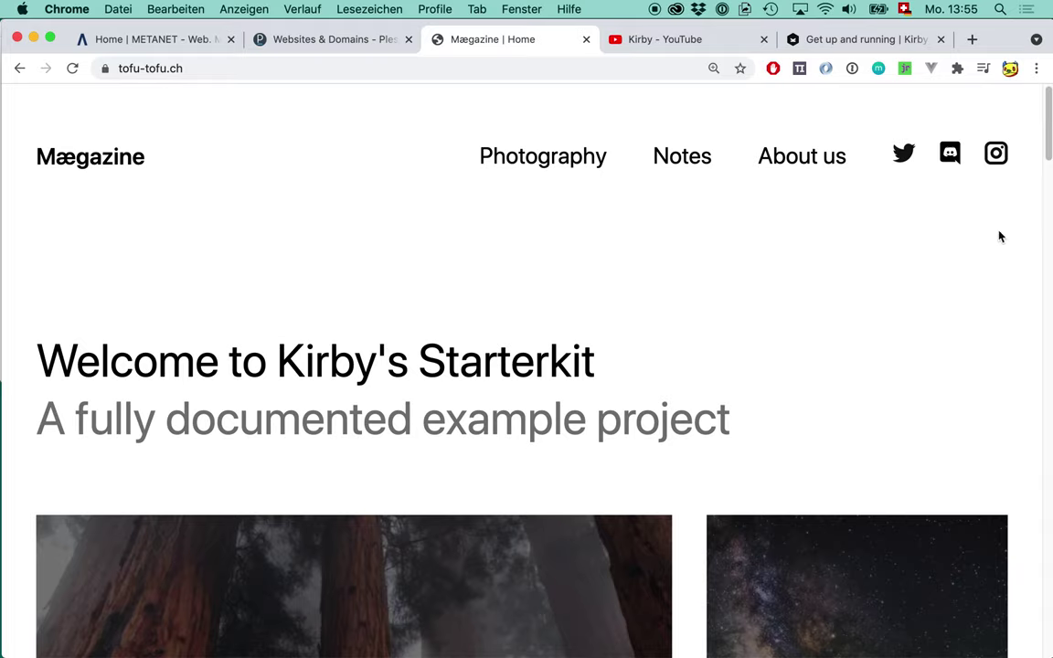
left_click_drag(1050, 135, 1050, 149)
scroll(526, 366, "down", 15)
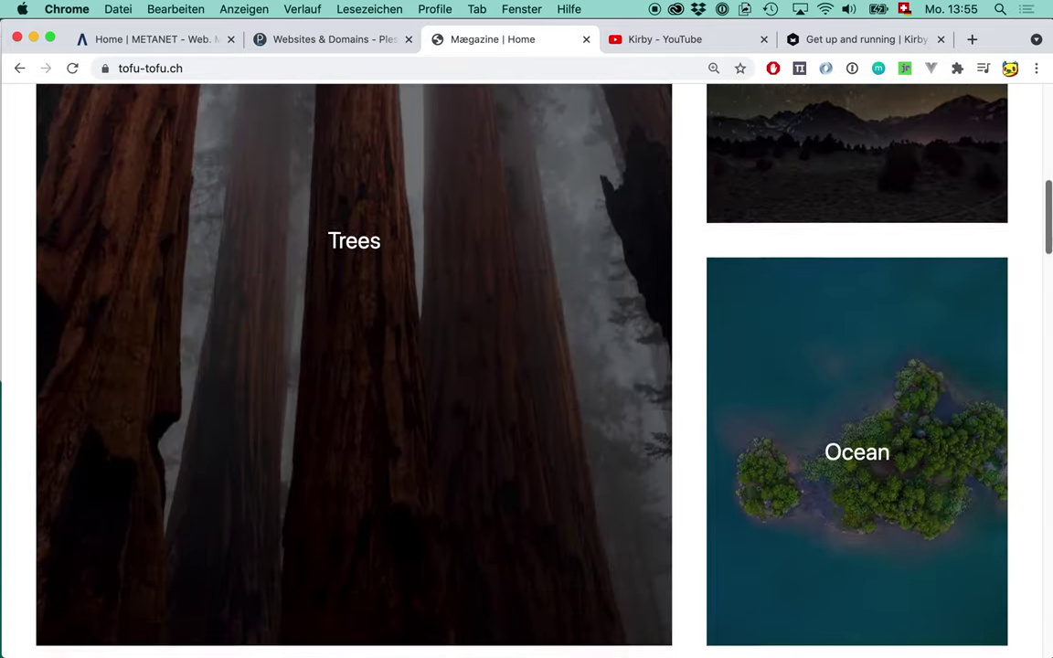
scroll(526, 366, "down", 12)
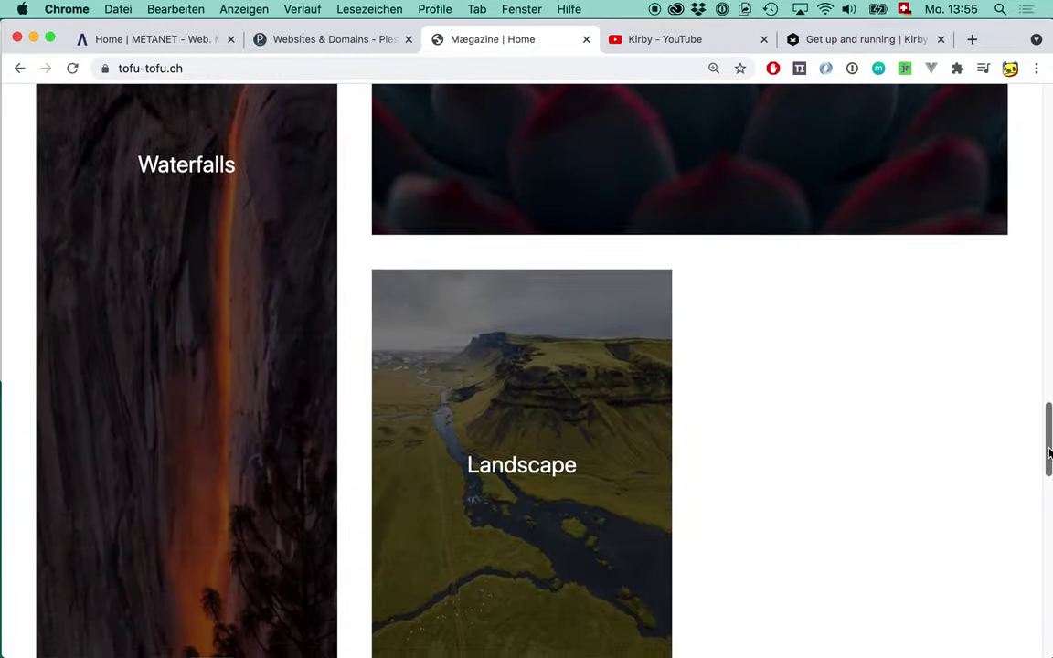
scroll(527, 366, "down", 8)
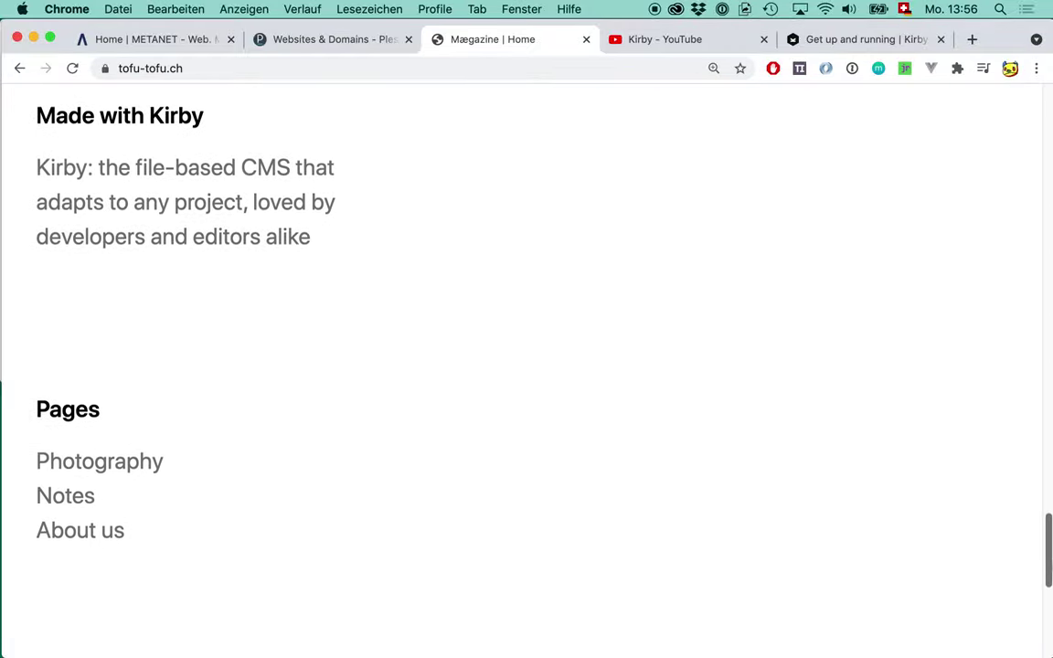
left_click_drag(1048, 638, 1040, 106)
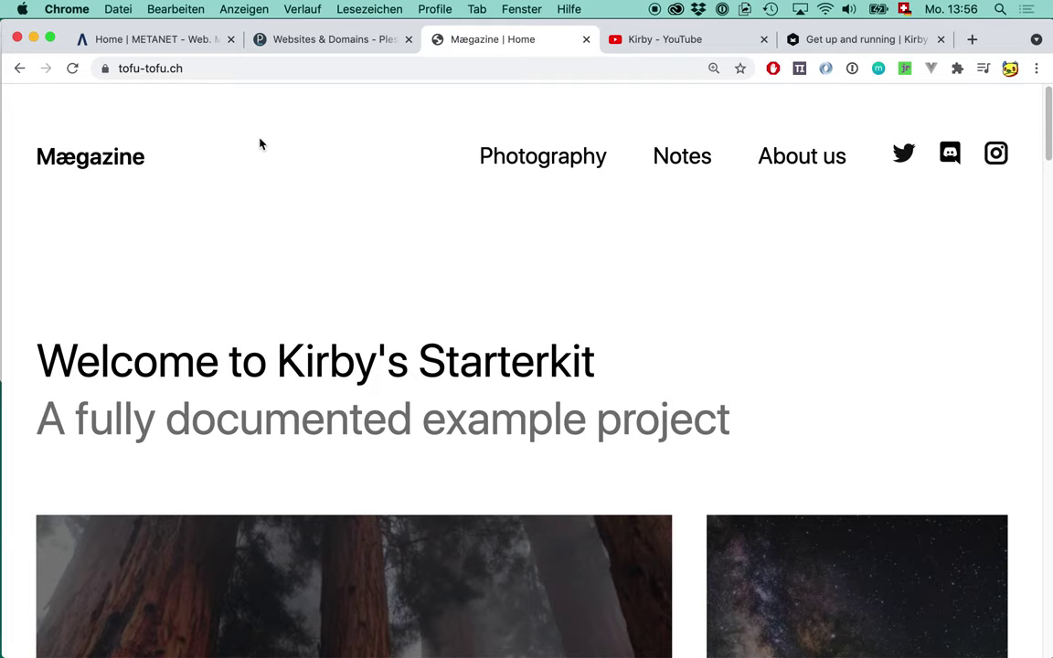
- Compare Cyberduck's 13 remote /tofu-tofu items with Finder's starterkit-main folder side by side
key("super+Tab")
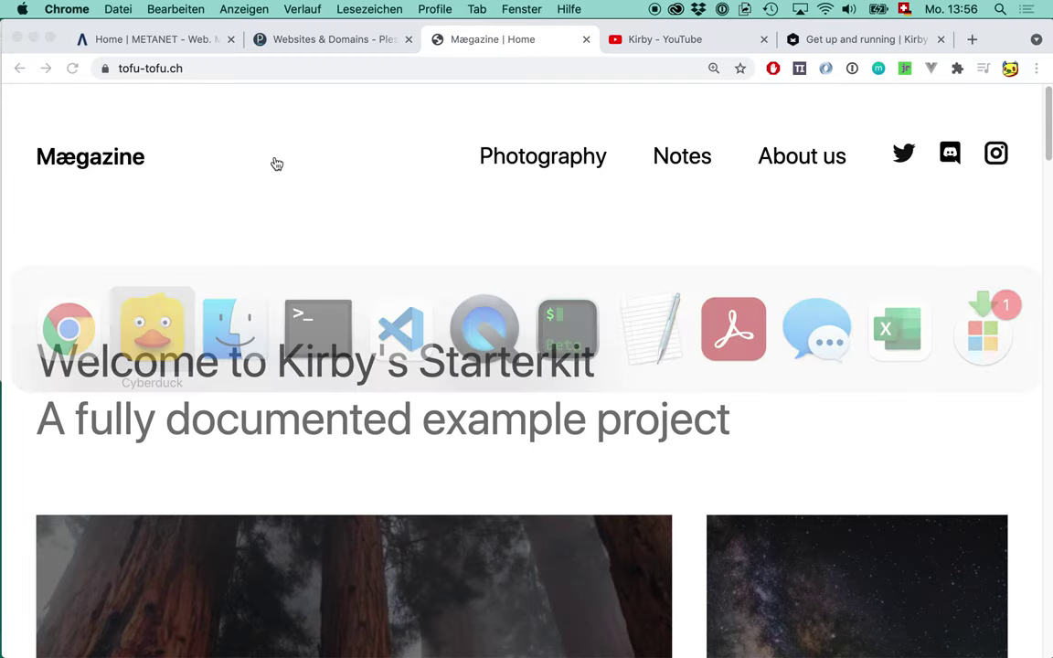
key("super+Tab")
key("super+Tab")
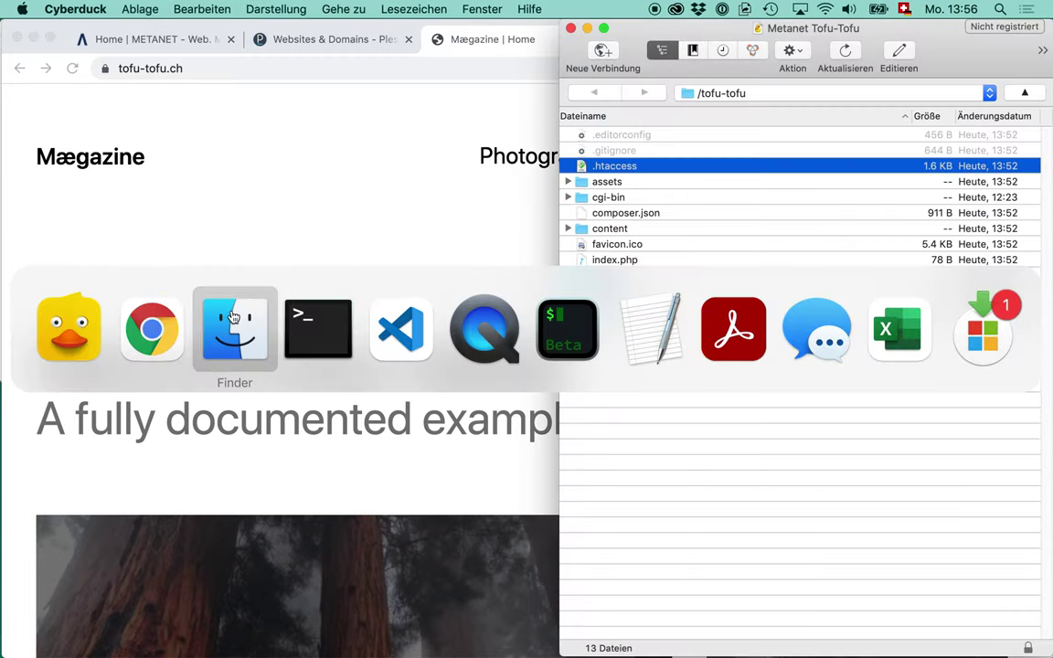
left_click(656, 166)
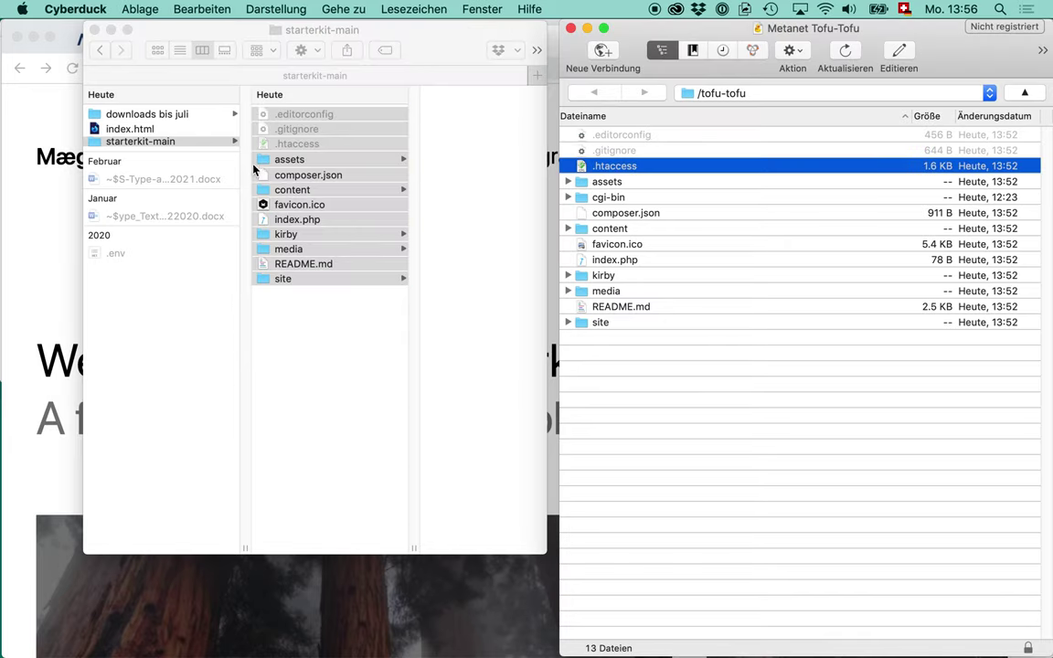
left_click(211, 145)
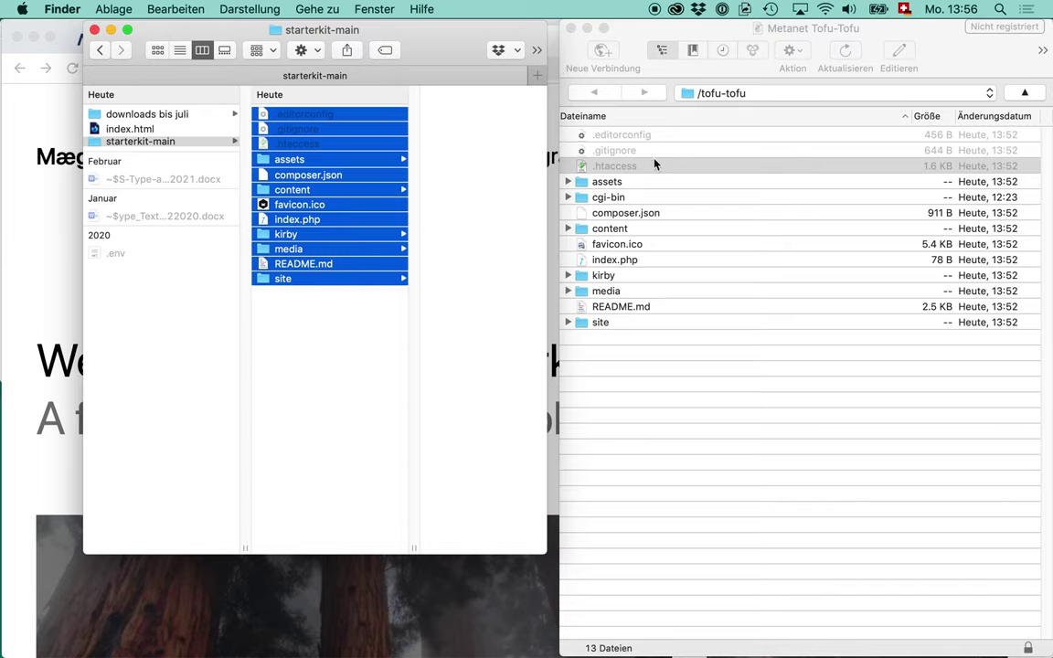
left_click(635, 331)
key("super+a")
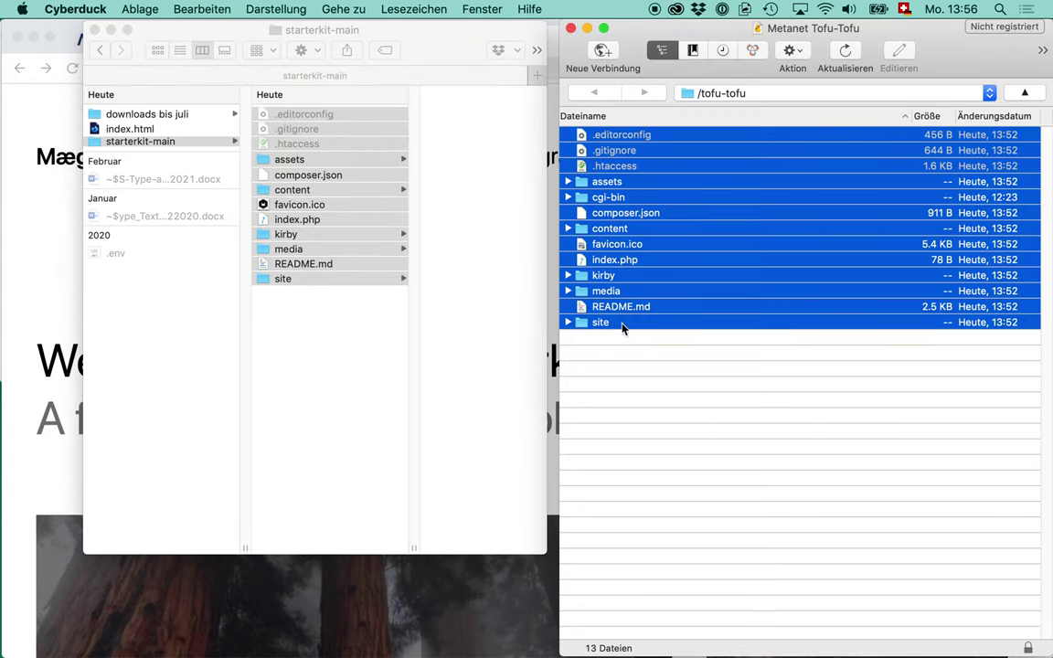
left_click(621, 306)
left_click(618, 383)
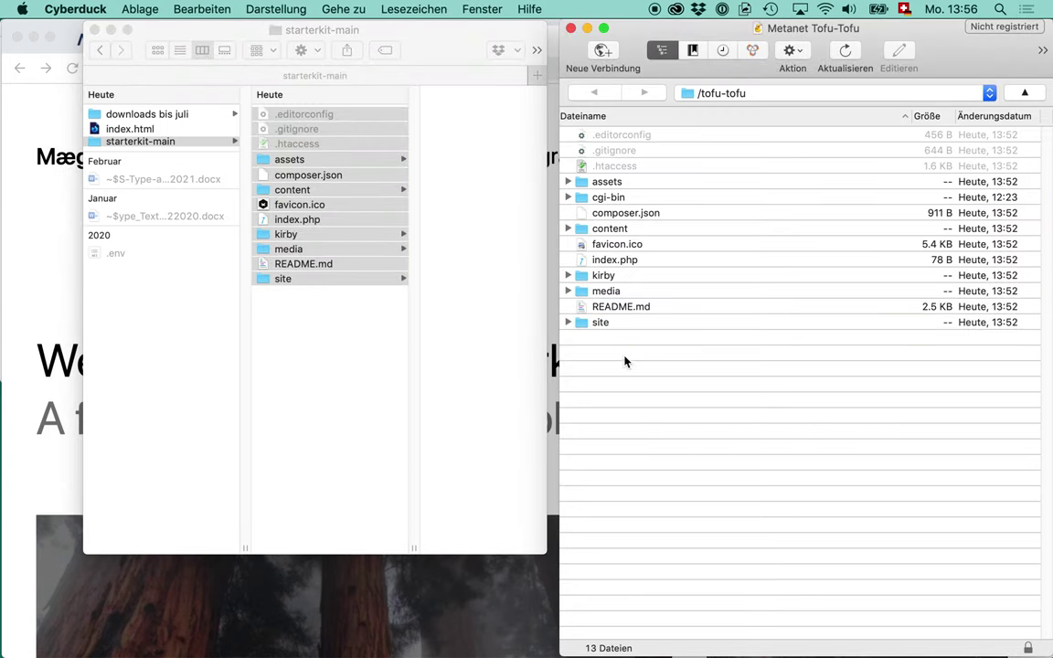